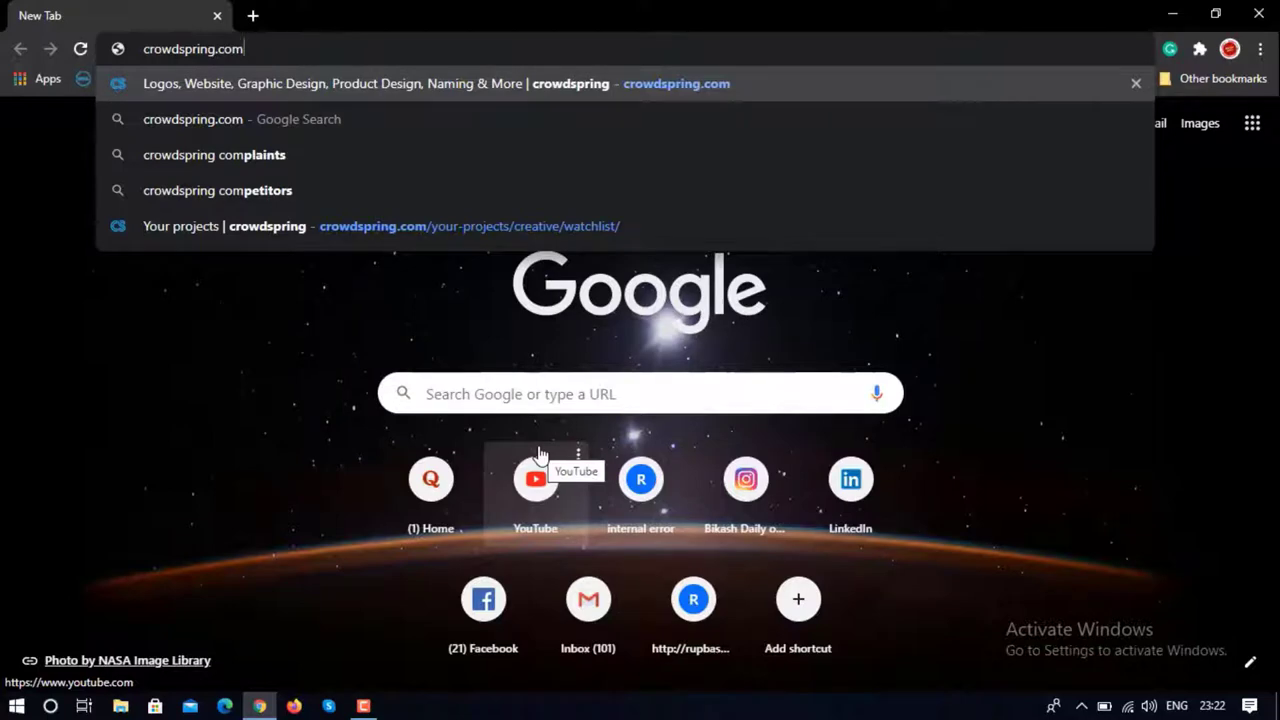
Open crowdspring.com and browse the design services offered in the homepage's "I need a" selection.
{"action": "key", "text": "Return"}
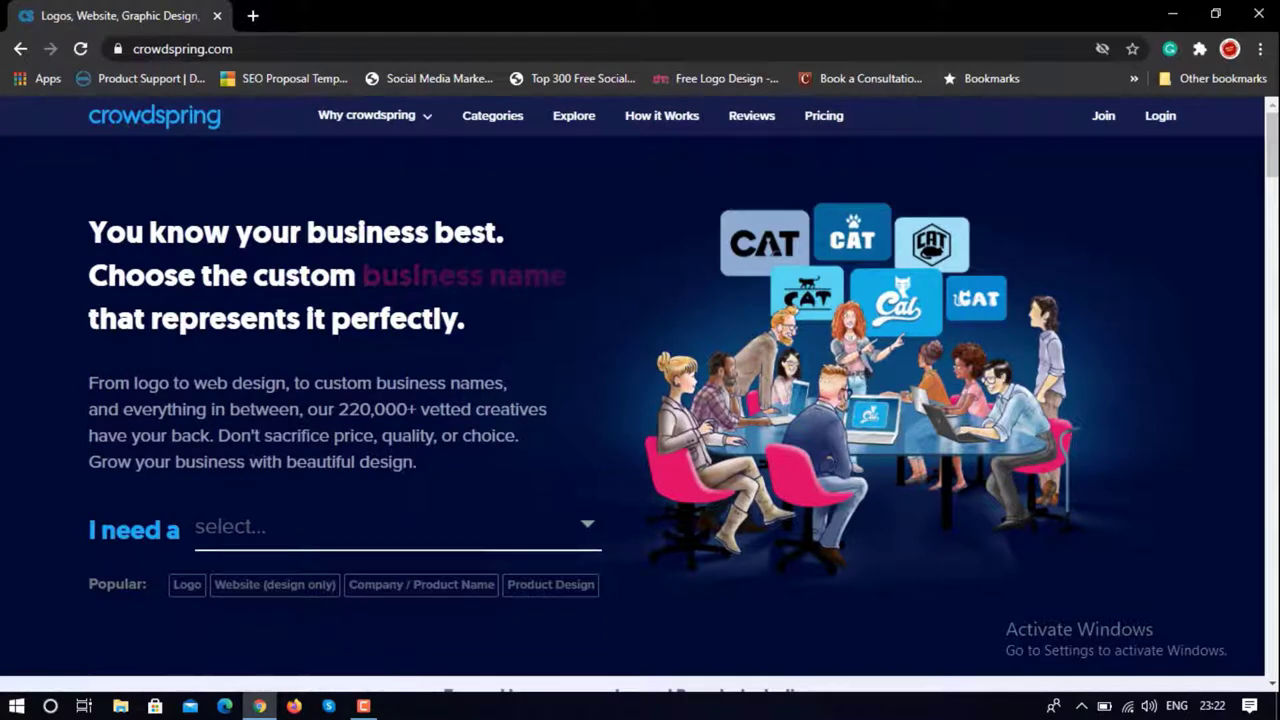
{"action": "left_click", "coordinate": [372, 547]}
{"action": "scroll", "coordinate": [371, 596], "scroll_direction": "down", "scroll_amount": 1}
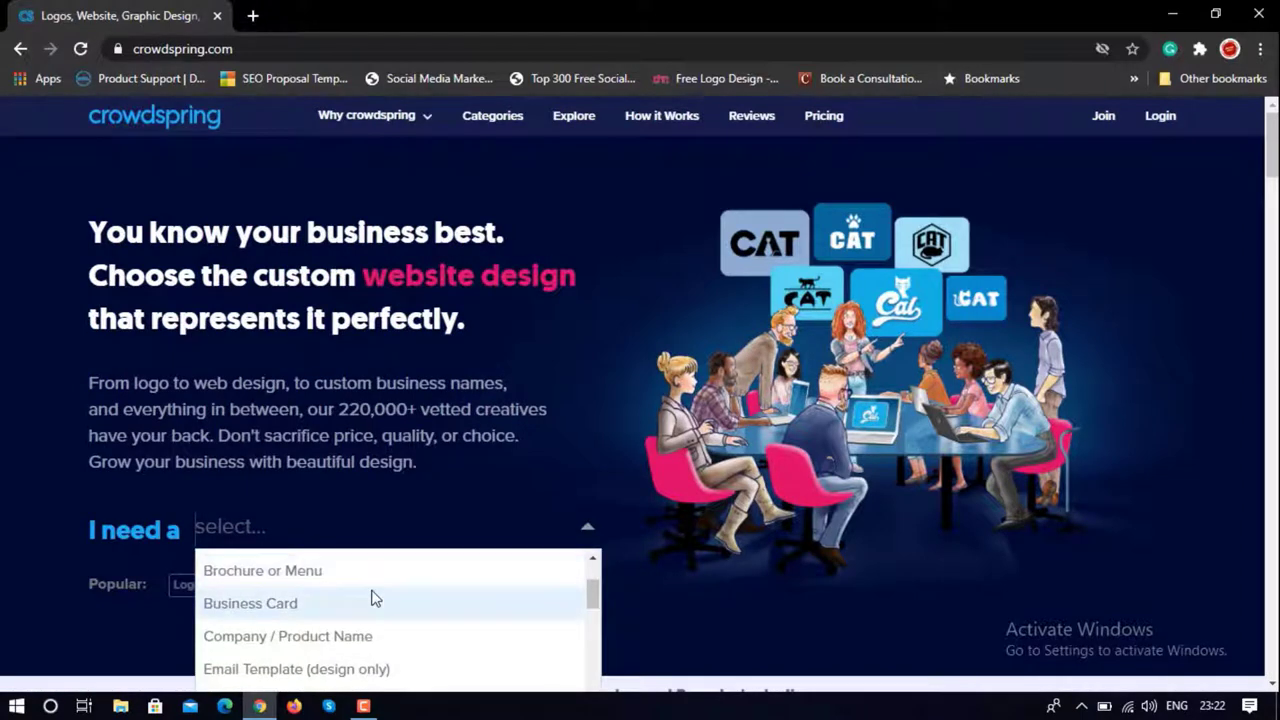
{"action": "scroll", "coordinate": [370, 597], "scroll_direction": "up", "scroll_amount": 1}
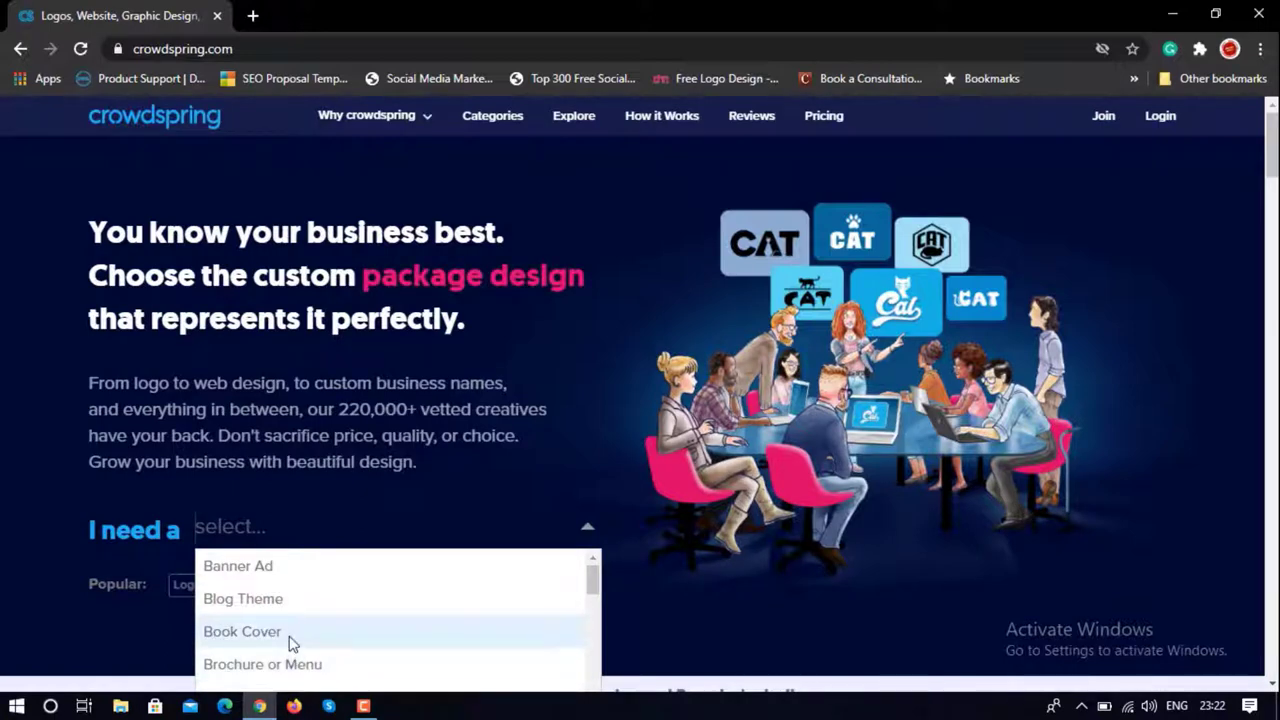
{"action": "scroll", "coordinate": [665, 560], "scroll_direction": "down", "scroll_amount": 2}
{"action": "scroll", "coordinate": [485, 490], "scroll_direction": "down", "scroll_amount": 1}
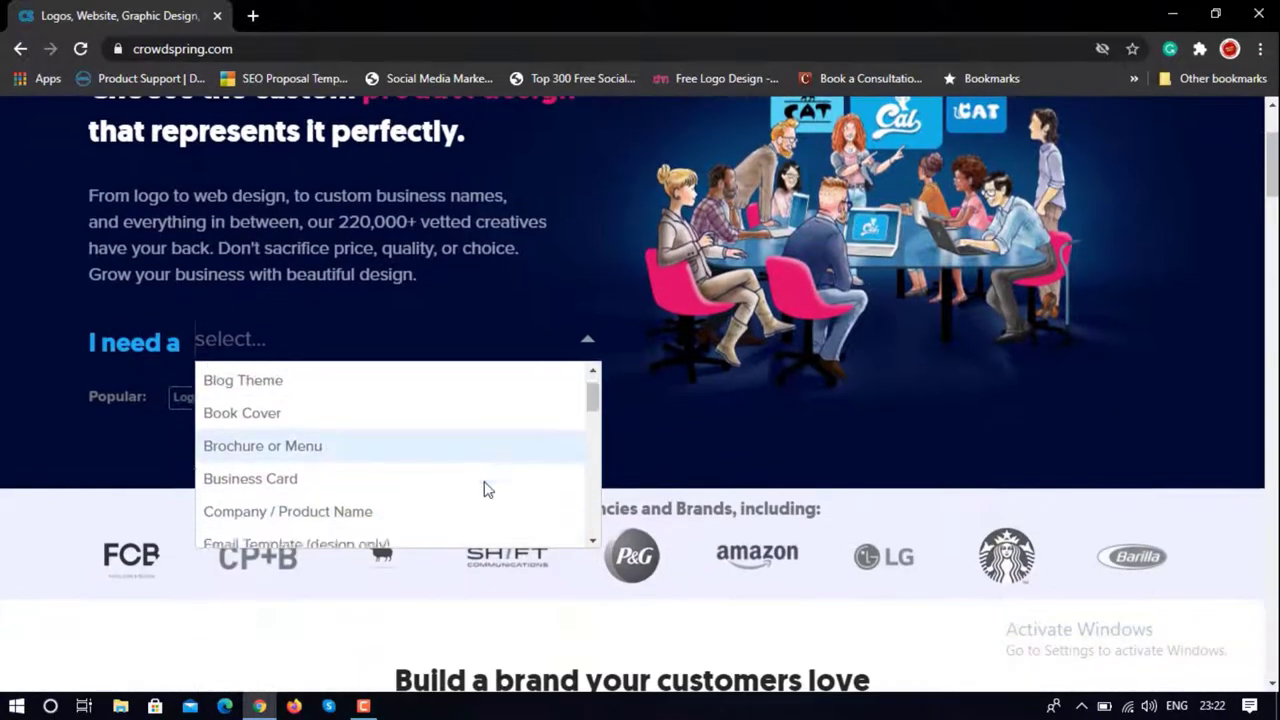
{"action": "scroll", "coordinate": [485, 490], "scroll_direction": "down", "scroll_amount": 3}
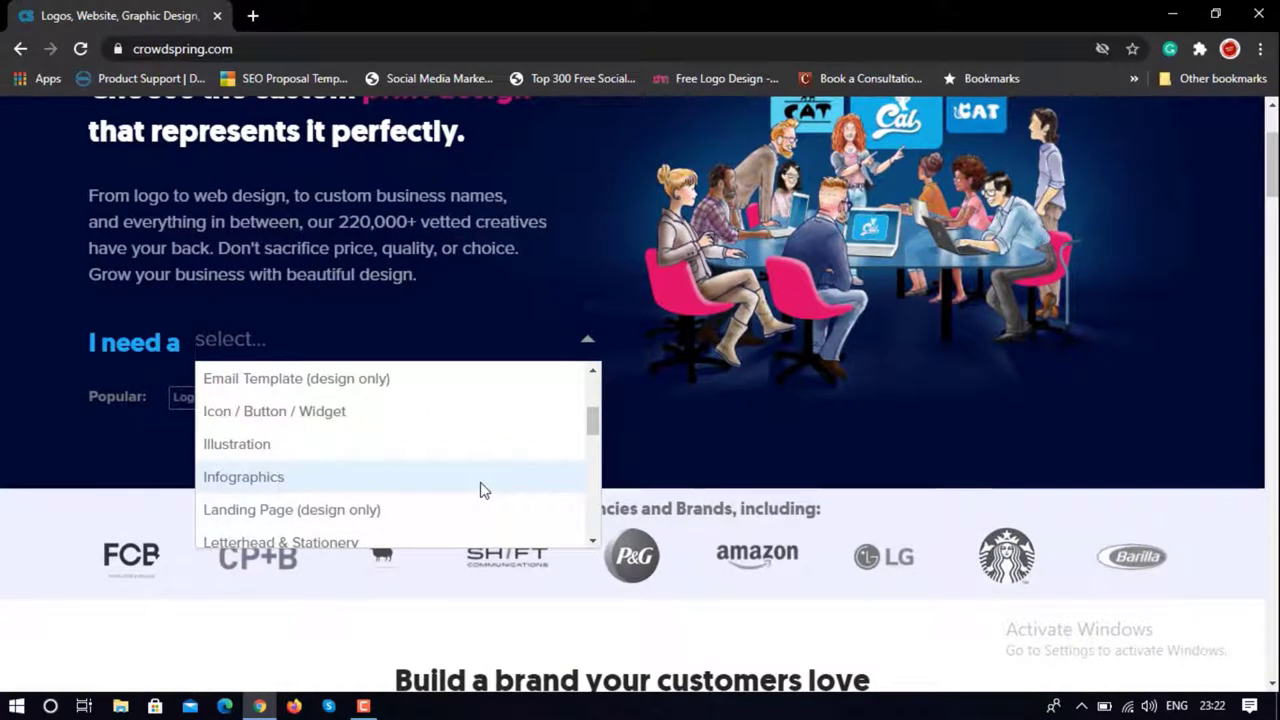
{"action": "left_click", "coordinate": [749, 395]}
{"action": "scroll", "coordinate": [740, 455], "scroll_direction": "up", "scroll_amount": 2}
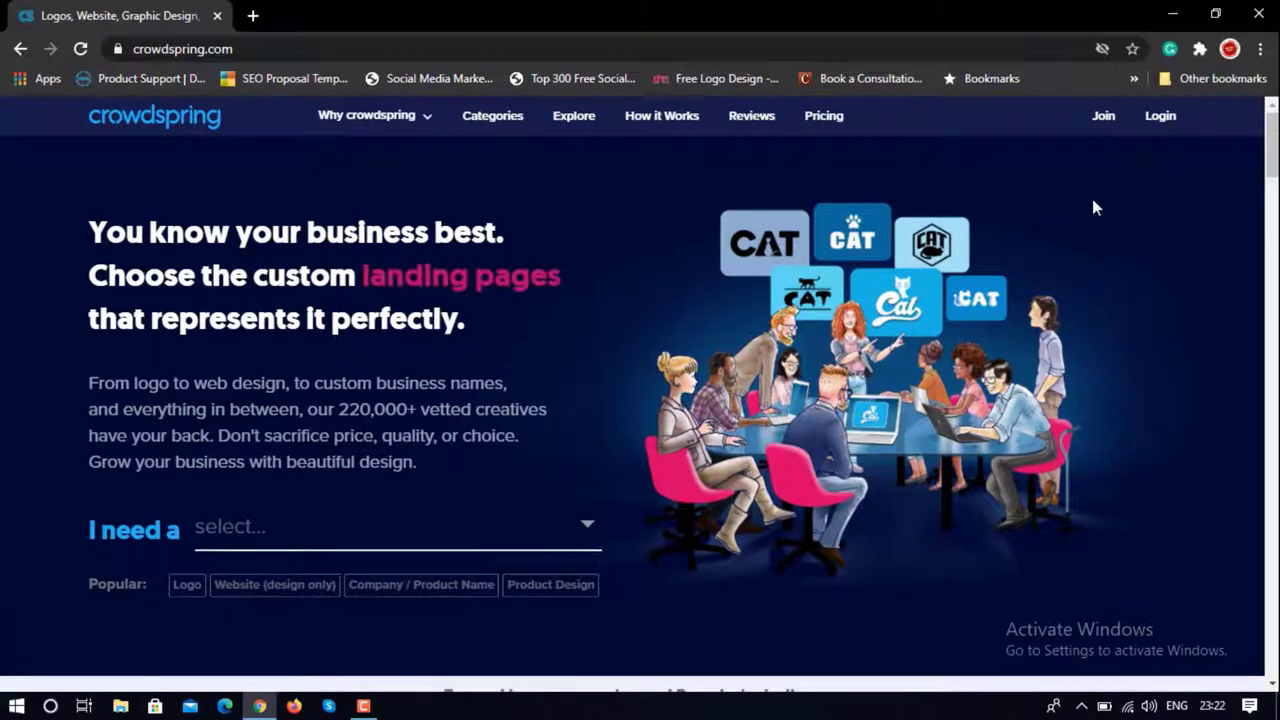
Open the crowdspring registration page and review the wait list form for joining as a Creative.
{"action": "left_click", "coordinate": [1101, 131]}
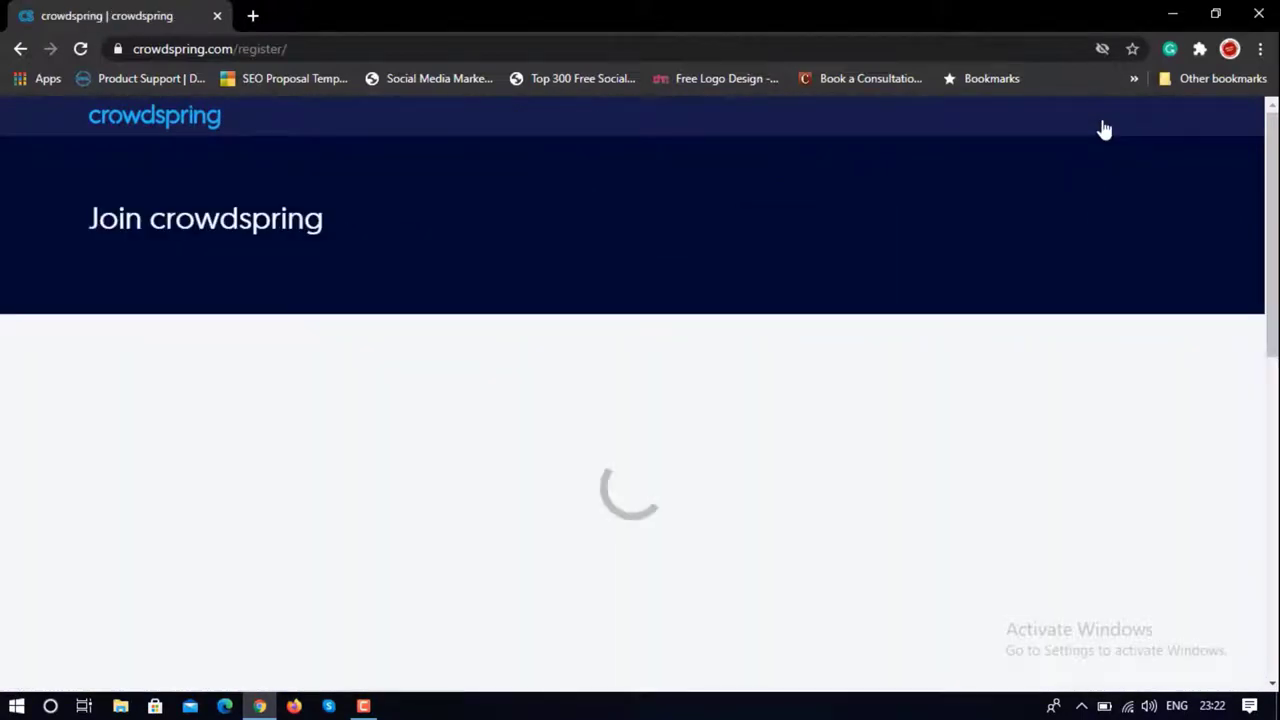
{"action": "scroll", "coordinate": [937, 517], "scroll_direction": "down", "scroll_amount": 3}
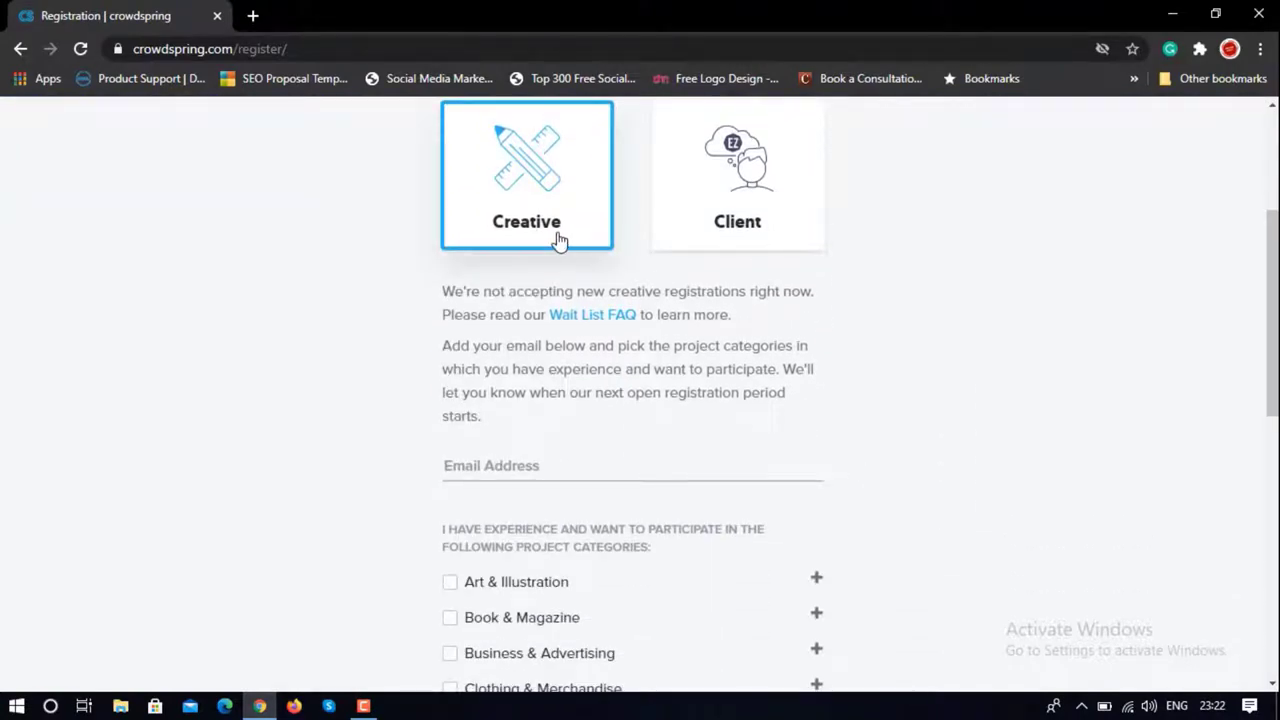
{"action": "scroll", "coordinate": [895, 436], "scroll_direction": "down", "scroll_amount": 2}
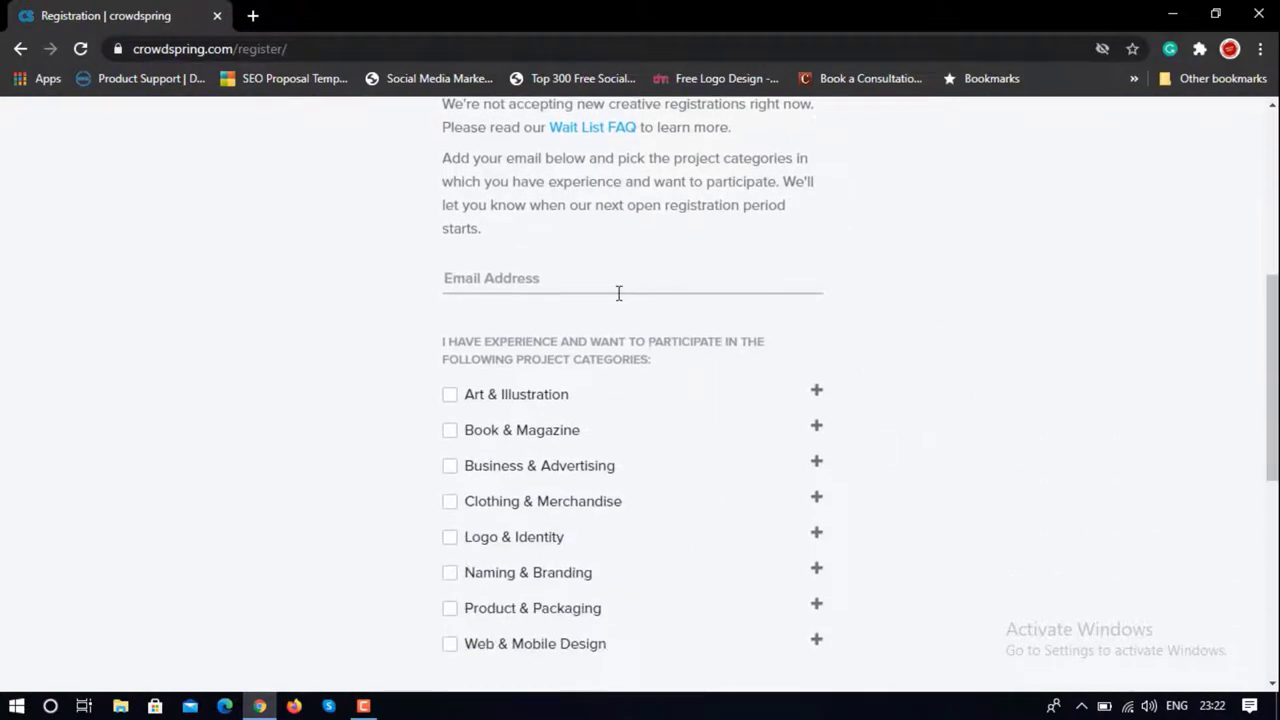
{"action": "left_click", "coordinate": [602, 272]}
{"action": "left_click", "coordinate": [958, 323]}
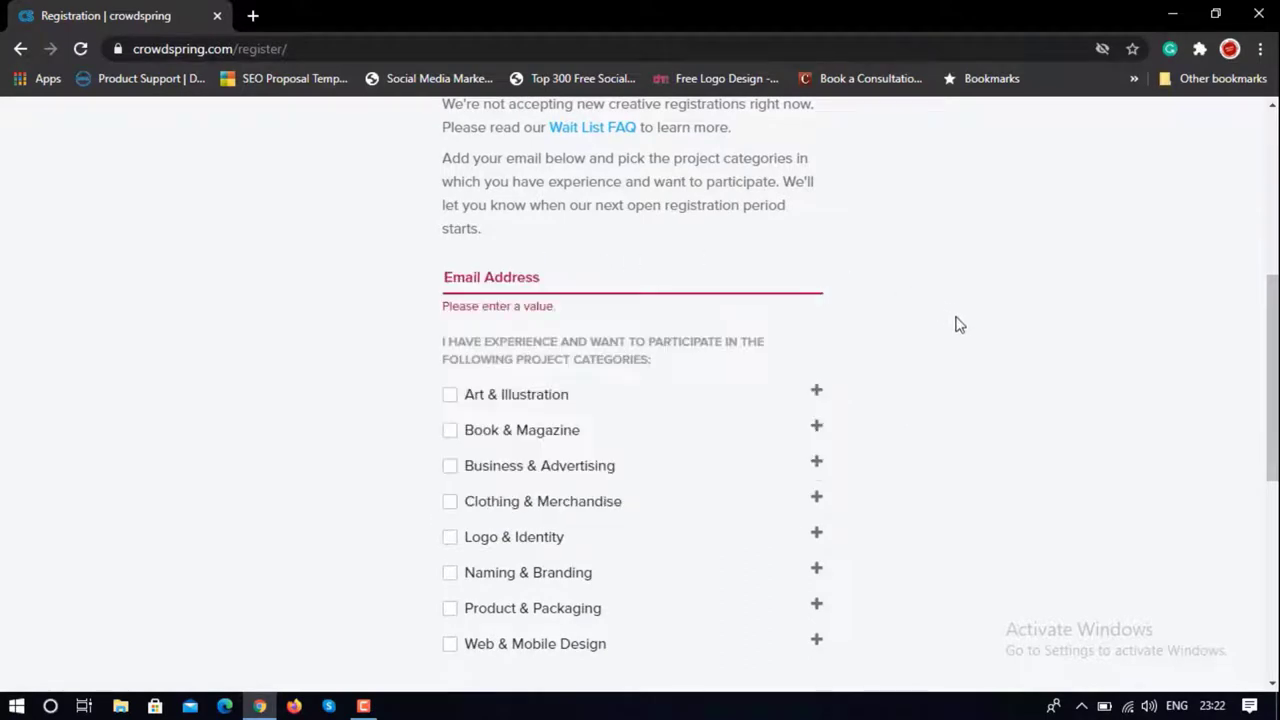
{"action": "scroll", "coordinate": [646, 466], "scroll_direction": "down", "scroll_amount": 2}
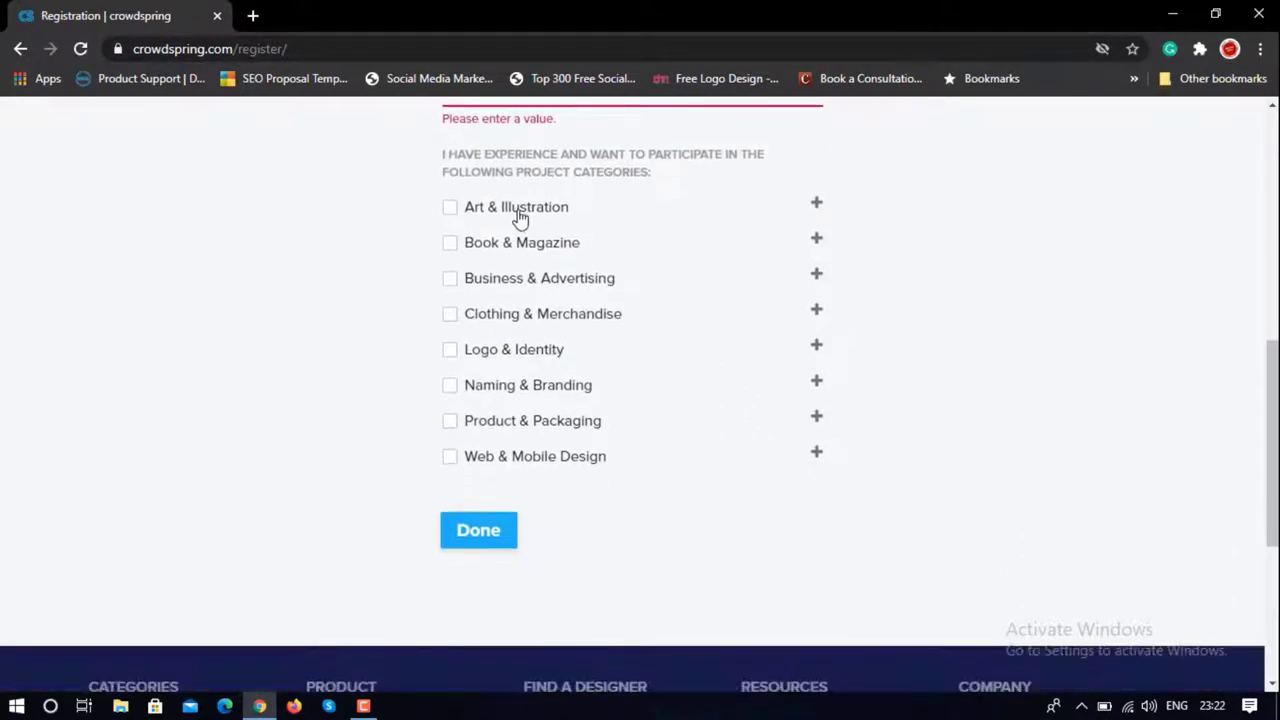
View the Art & Illustration subcategories, select the whole category and try to submit the wait list form without an email.
{"action": "left_click", "coordinate": [816, 204]}
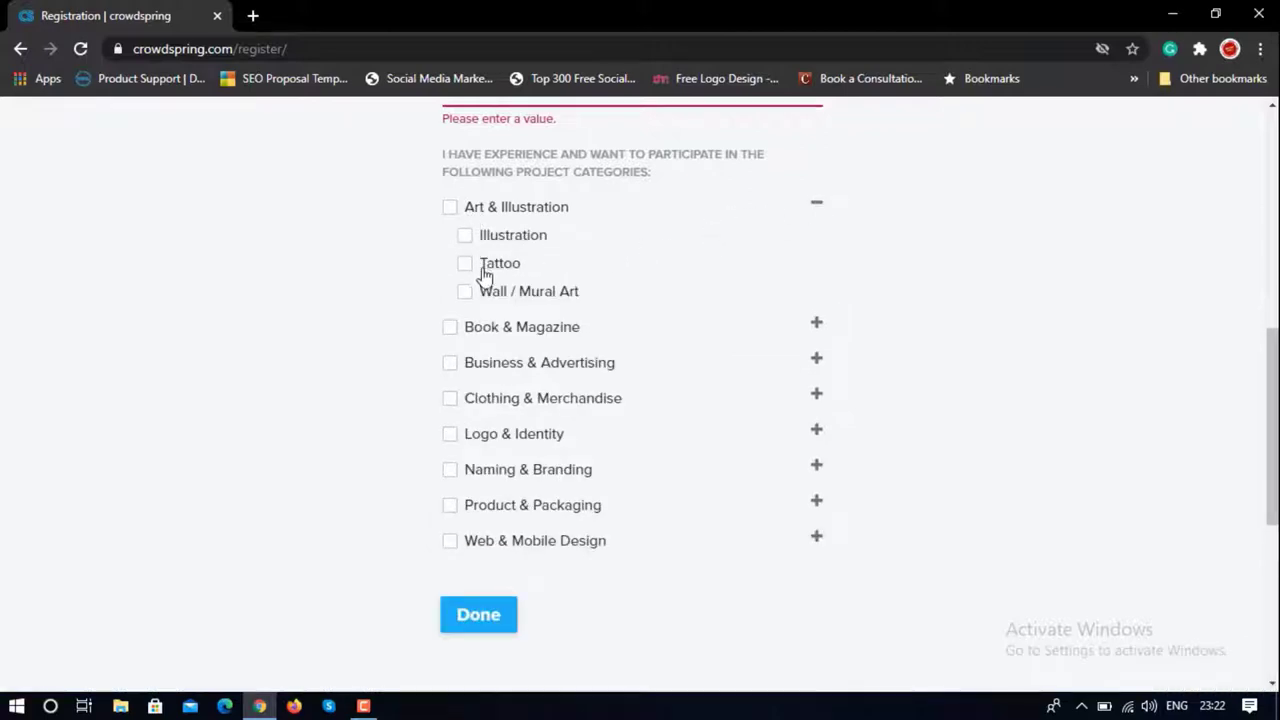
{"action": "left_click", "coordinate": [817, 204]}
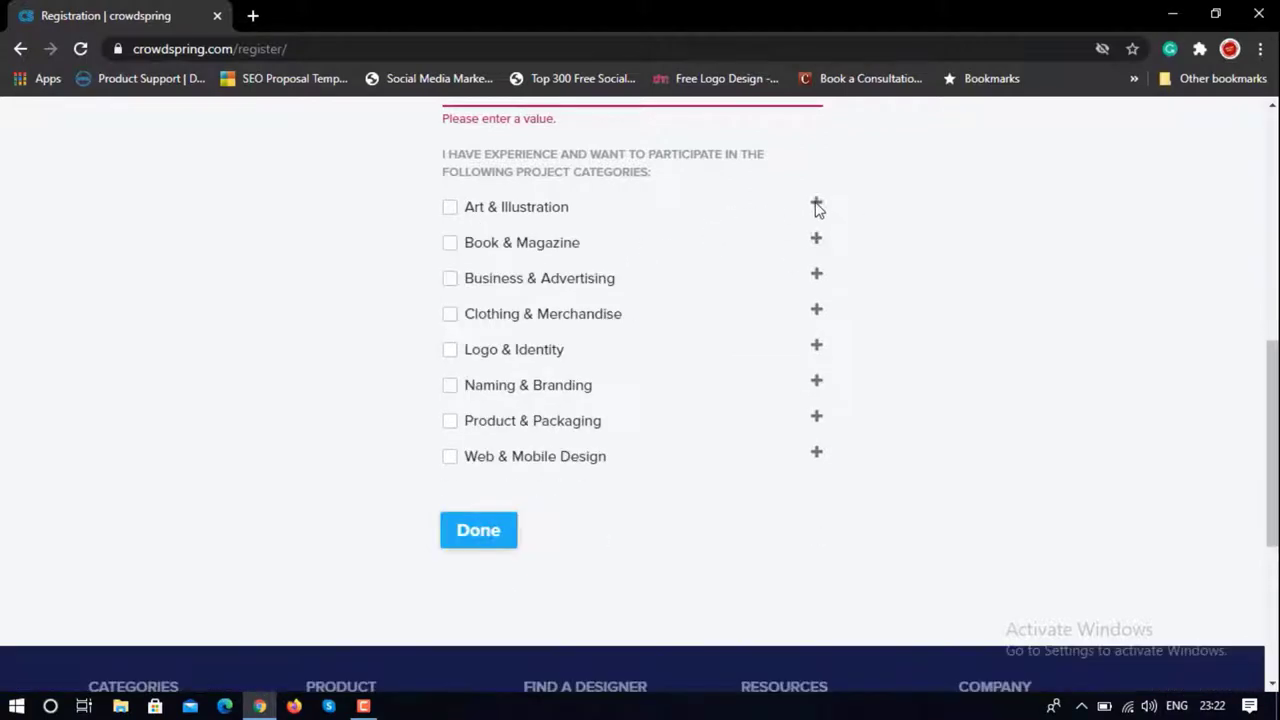
{"action": "left_click", "coordinate": [449, 208]}
{"action": "left_click", "coordinate": [470, 538]}
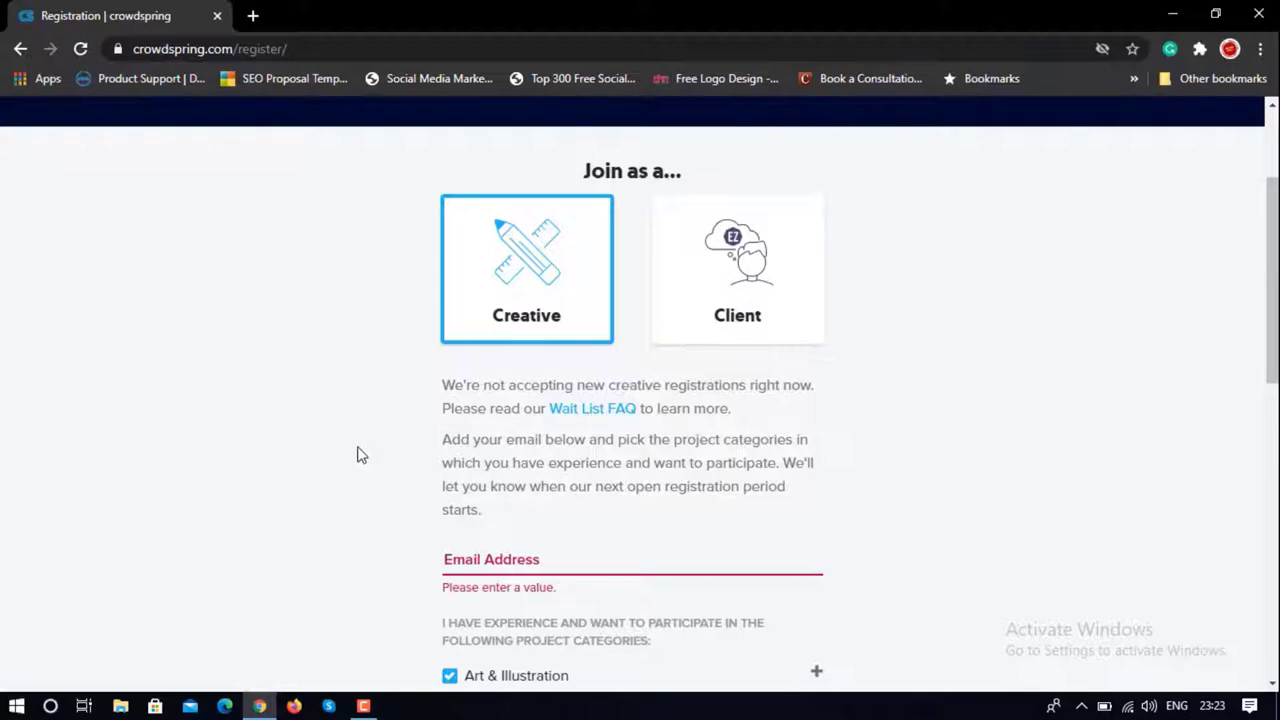
Return to the crowdspring homepage and log in to the existing account with the prefilled credentials.
{"action": "scroll", "coordinate": [357, 453], "scroll_direction": "up", "scroll_amount": 2}
{"action": "left_click", "coordinate": [157, 130]}
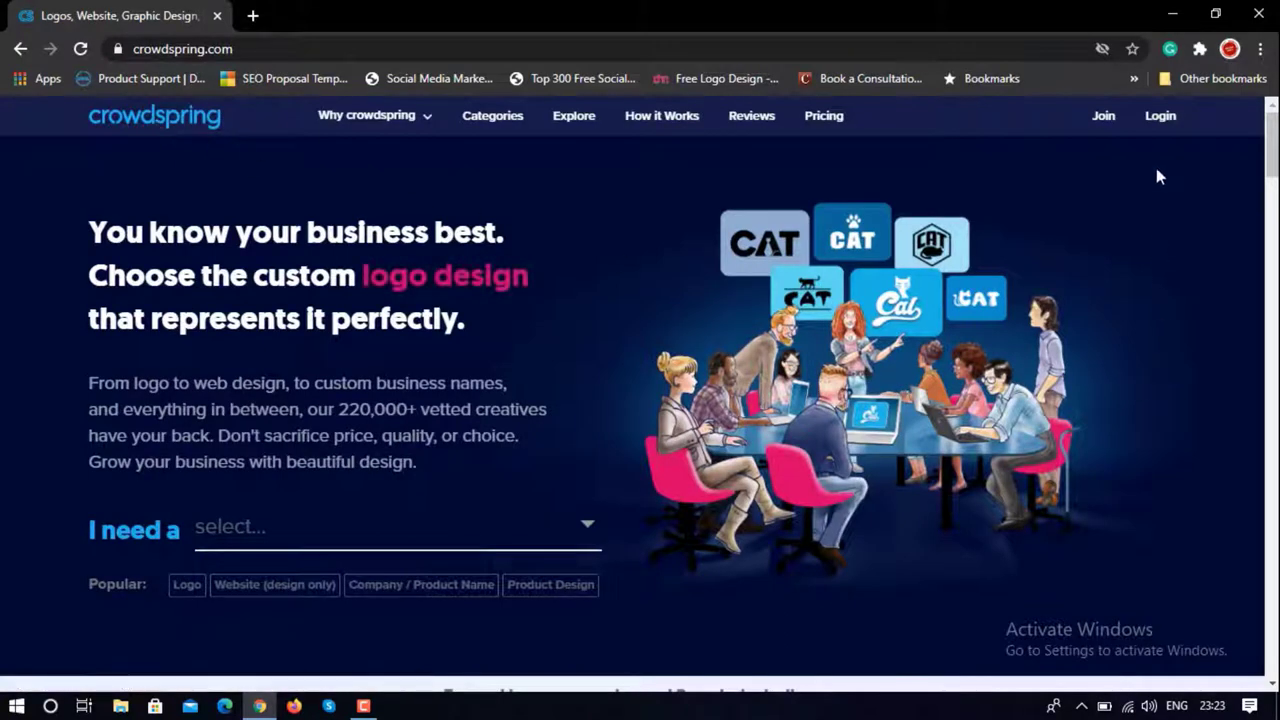
{"action": "left_click", "coordinate": [1160, 117]}
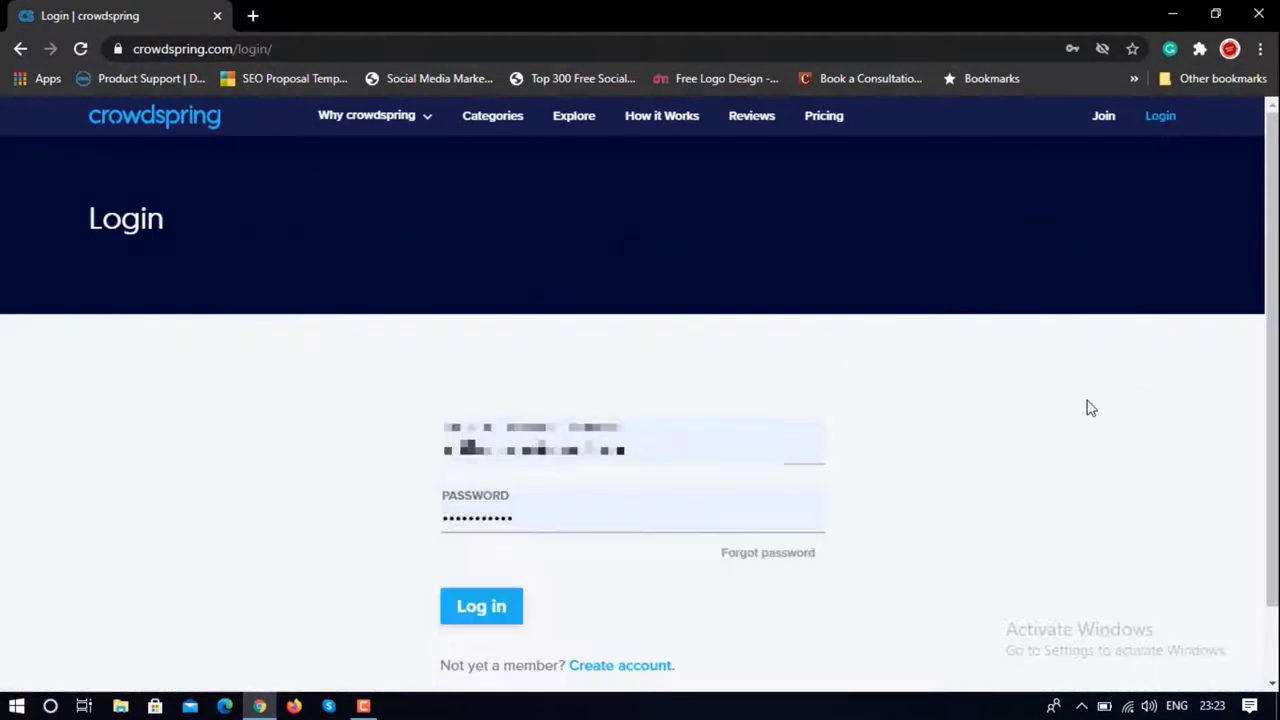
{"action": "scroll", "coordinate": [1088, 409], "scroll_direction": "down", "scroll_amount": 1}
{"action": "left_click", "coordinate": [493, 526]}
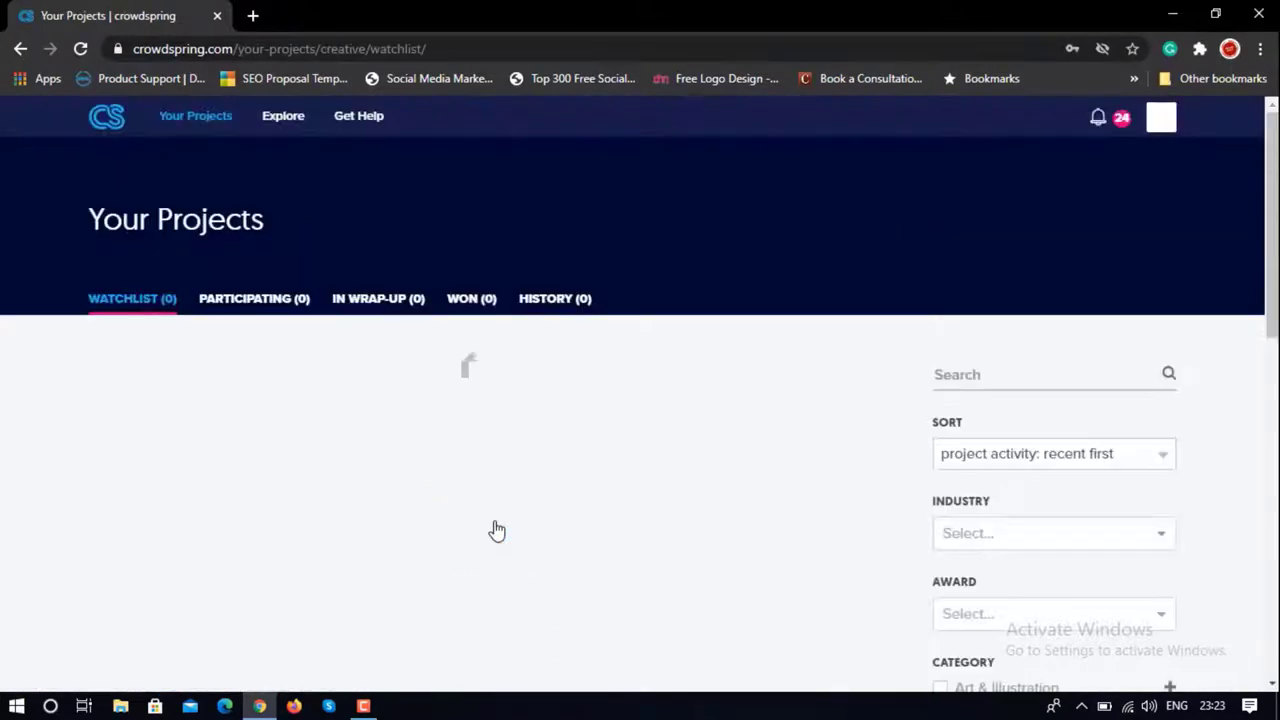
Open the account's own profile and review its statistics, testimonials, specializations, languages and About text.
{"action": "left_click", "coordinate": [1163, 118]}
{"action": "left_click", "coordinate": [1136, 158]}
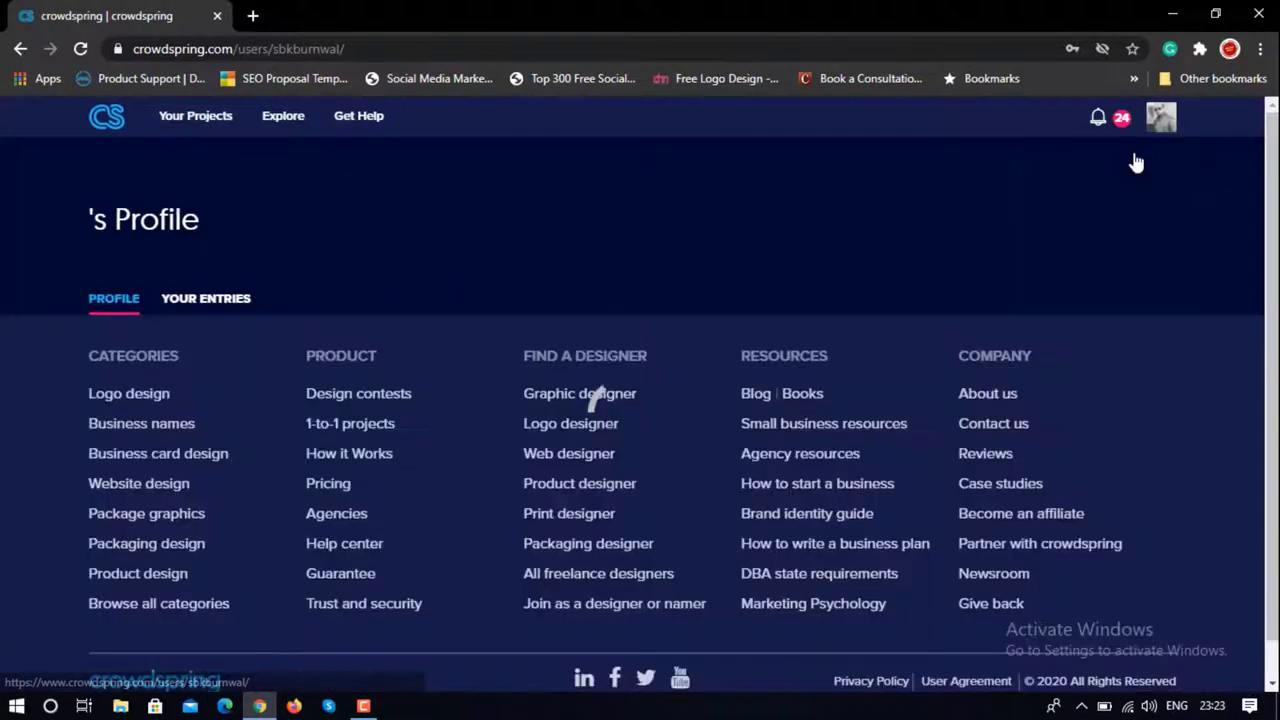
{"action": "scroll", "coordinate": [1064, 412], "scroll_direction": "down", "scroll_amount": 5}
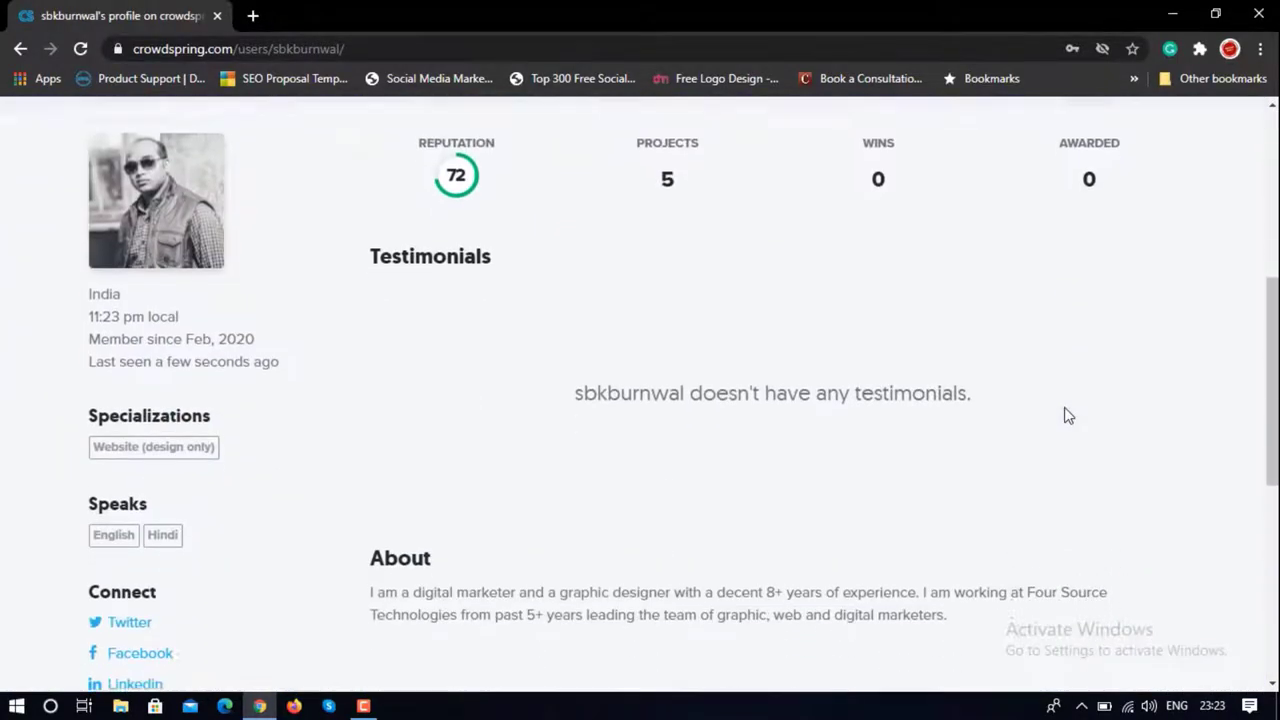
{"action": "scroll", "coordinate": [1066, 414], "scroll_direction": "up", "scroll_amount": 1}
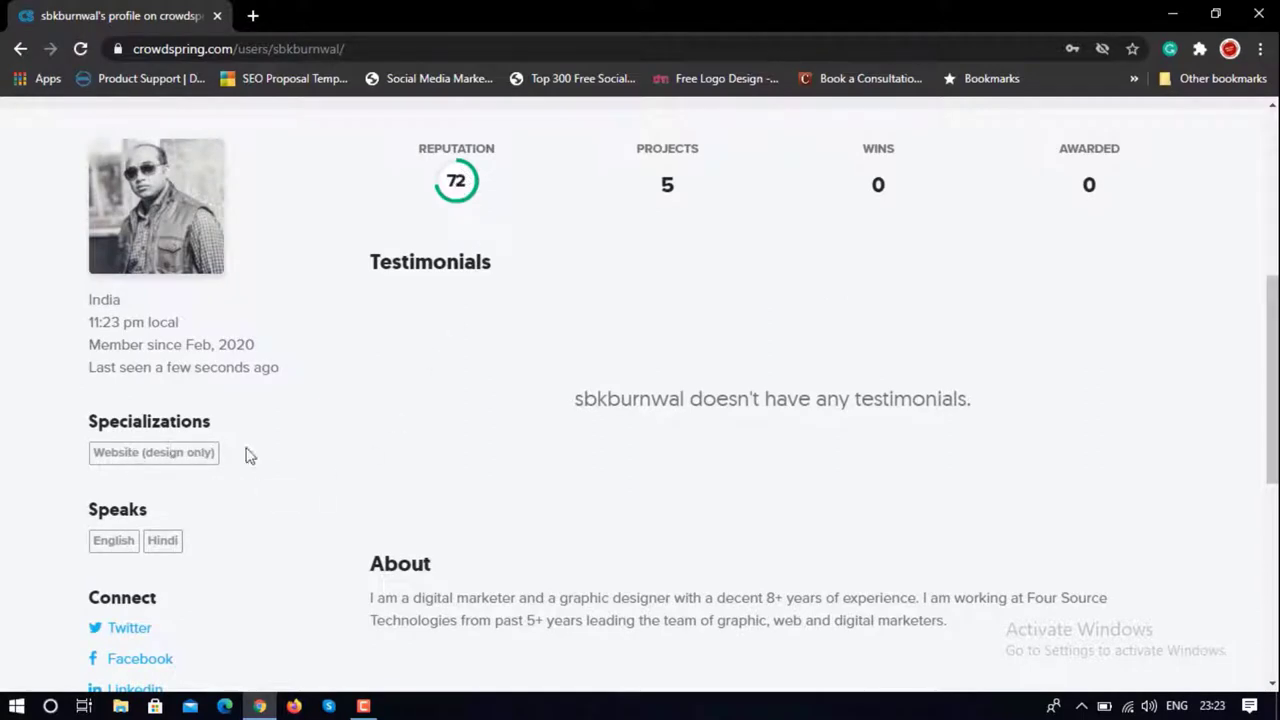
{"action": "scroll", "coordinate": [317, 434], "scroll_direction": "down", "scroll_amount": 3}
{"action": "scroll", "coordinate": [165, 452], "scroll_direction": "up", "scroll_amount": 7}
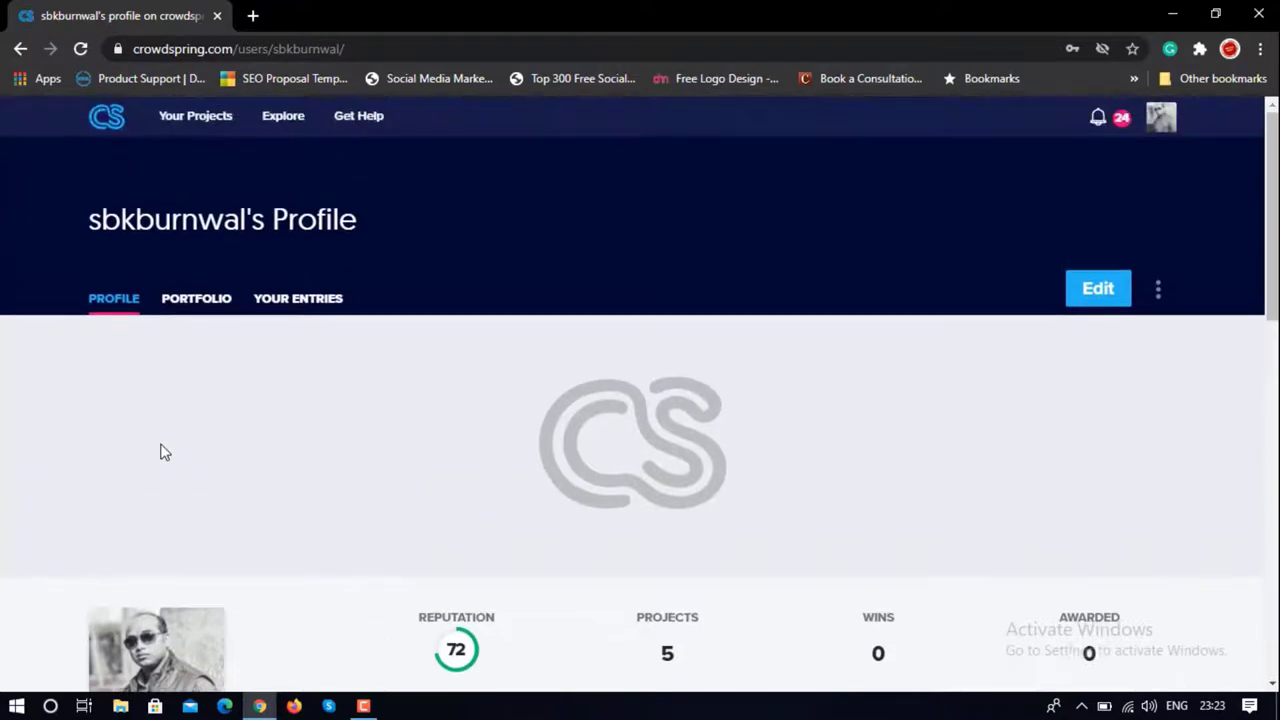
Open the profile for editing and look over the banner, photo and specialization sections.
{"action": "left_click", "coordinate": [1098, 289]}
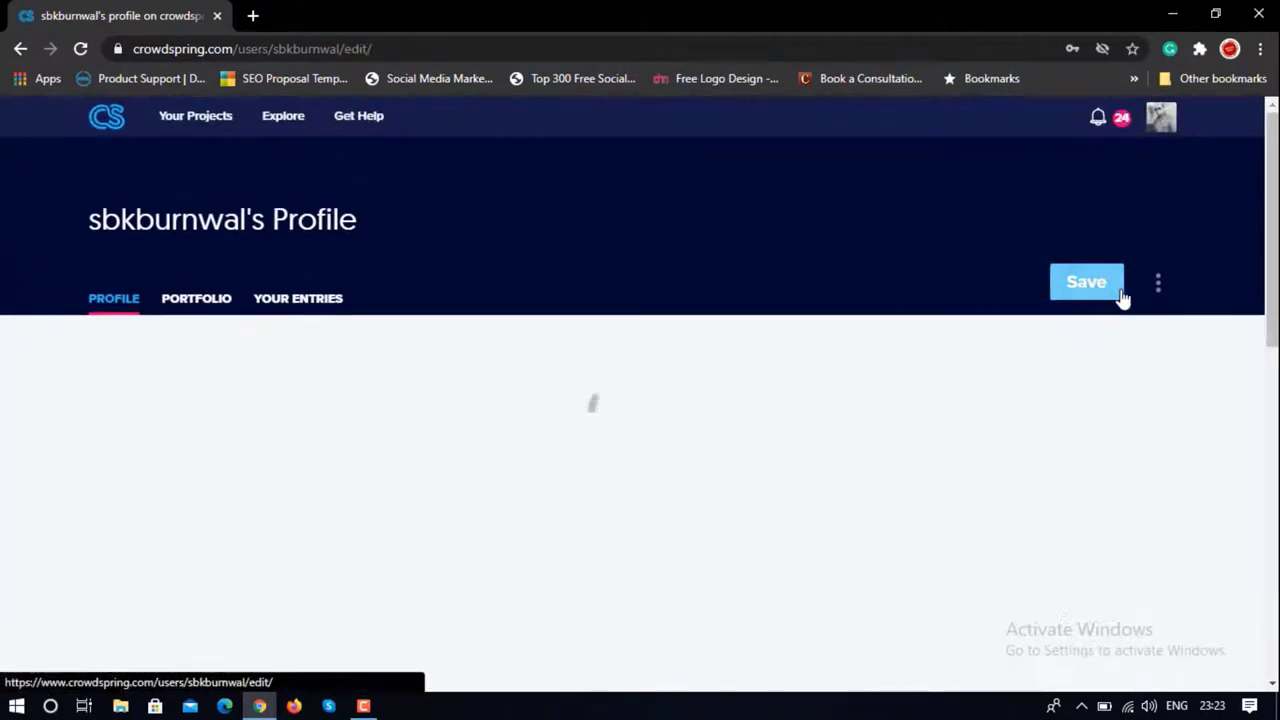
{"action": "scroll", "coordinate": [1123, 450], "scroll_direction": "down", "scroll_amount": 1}
{"action": "scroll", "coordinate": [1123, 454], "scroll_direction": "down", "scroll_amount": 1}
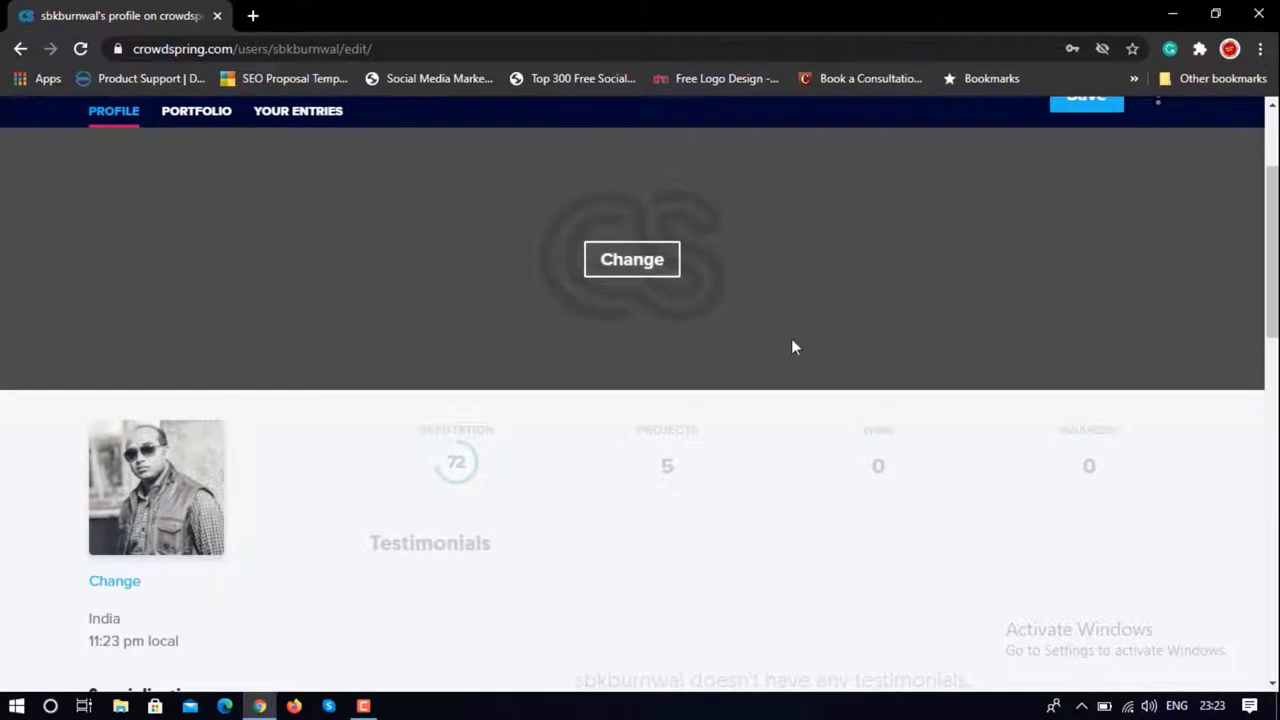
{"action": "scroll", "coordinate": [768, 418], "scroll_direction": "down", "scroll_amount": 3}
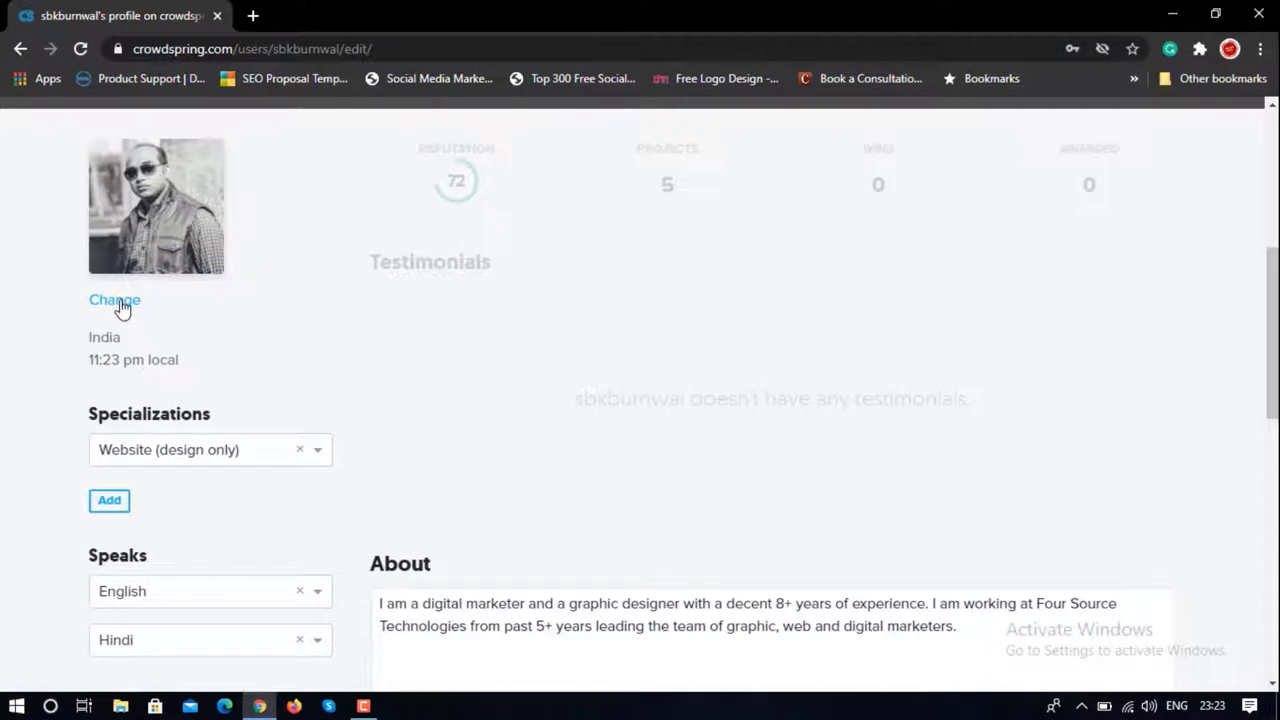
{"action": "scroll", "coordinate": [451, 331], "scroll_direction": "down", "scroll_amount": 3}
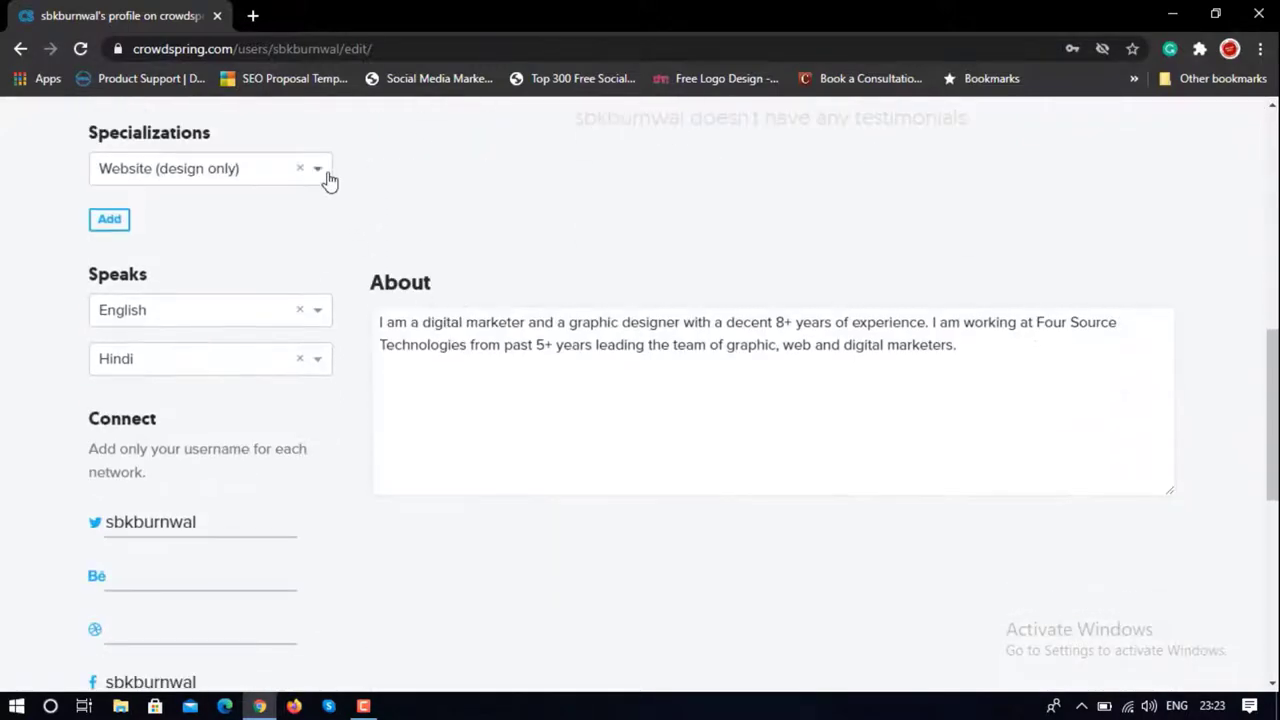
Browse the design categories available as the profile's specialization, keeping the current choice.
{"action": "left_click", "coordinate": [318, 169]}
{"action": "scroll", "coordinate": [246, 314], "scroll_direction": "up", "scroll_amount": 1}
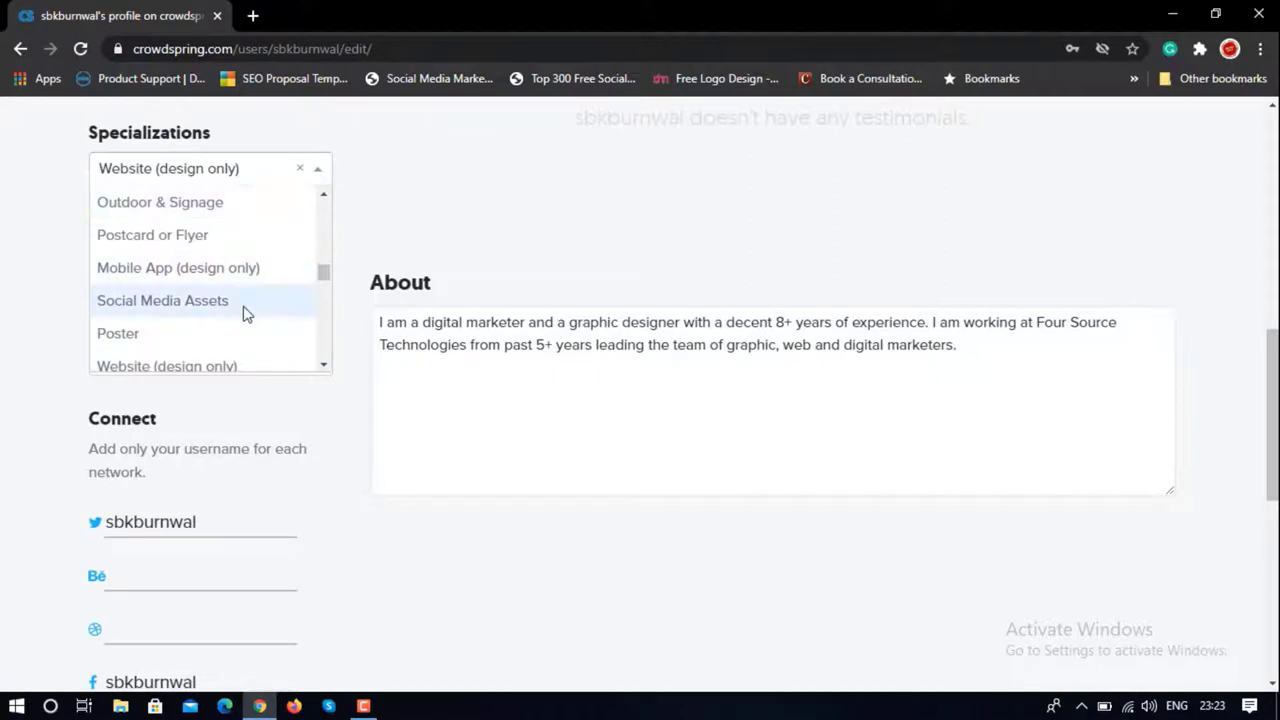
{"action": "scroll", "coordinate": [246, 314], "scroll_direction": "up", "scroll_amount": 2}
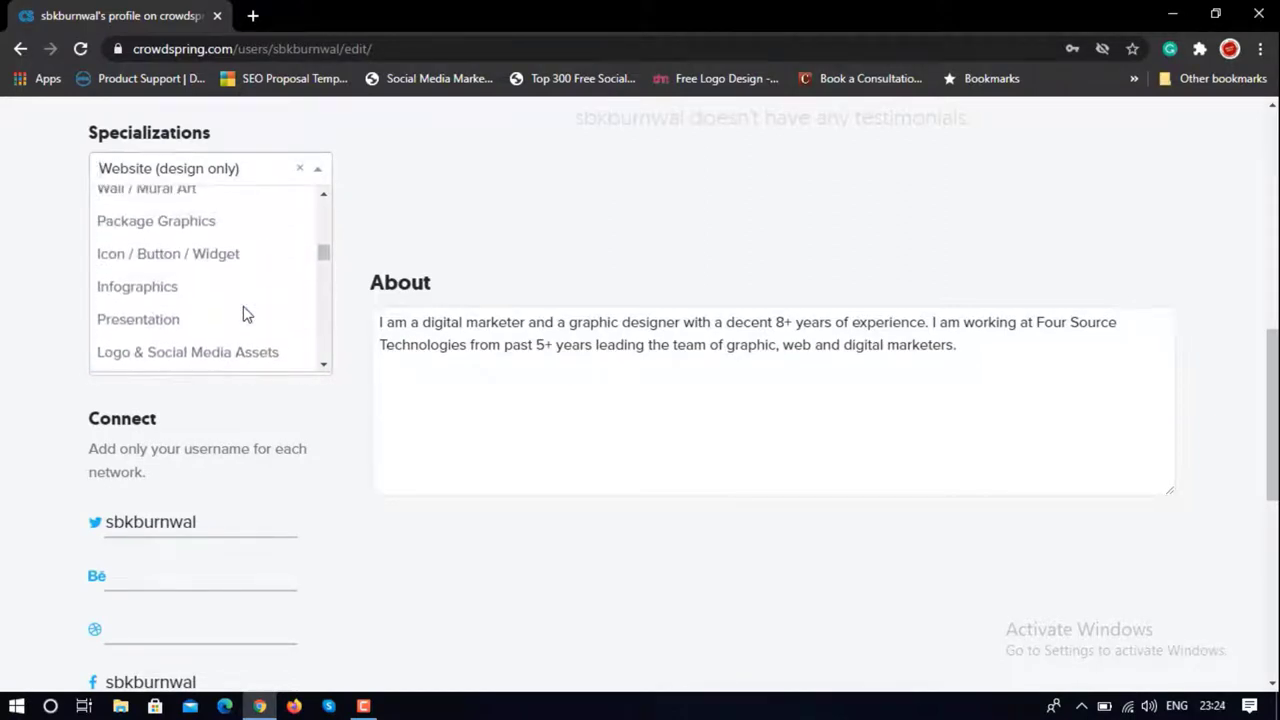
{"action": "scroll", "coordinate": [240, 300], "scroll_direction": "up", "scroll_amount": 2}
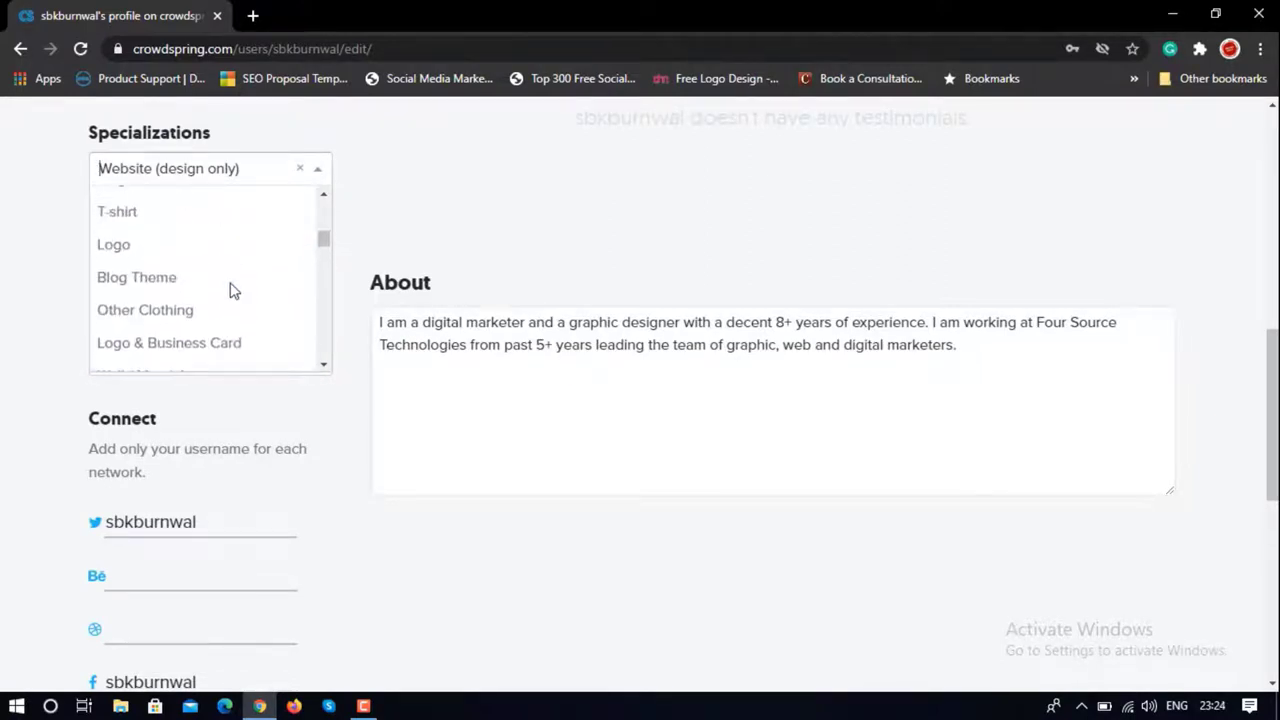
{"action": "left_click", "coordinate": [494, 234]}
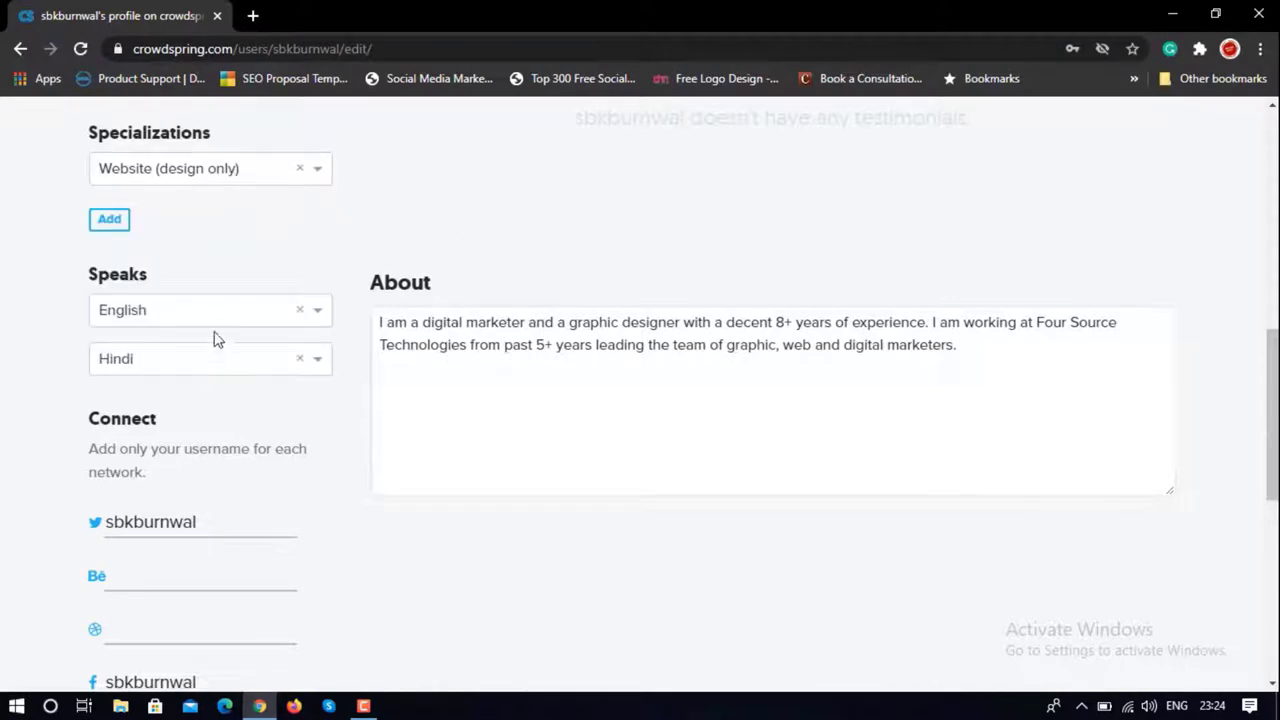
Check the selection lists of both spoken languages in the profile, keeping English and Hindi.
{"action": "left_click", "coordinate": [317, 316]}
{"action": "left_click", "coordinate": [317, 316]}
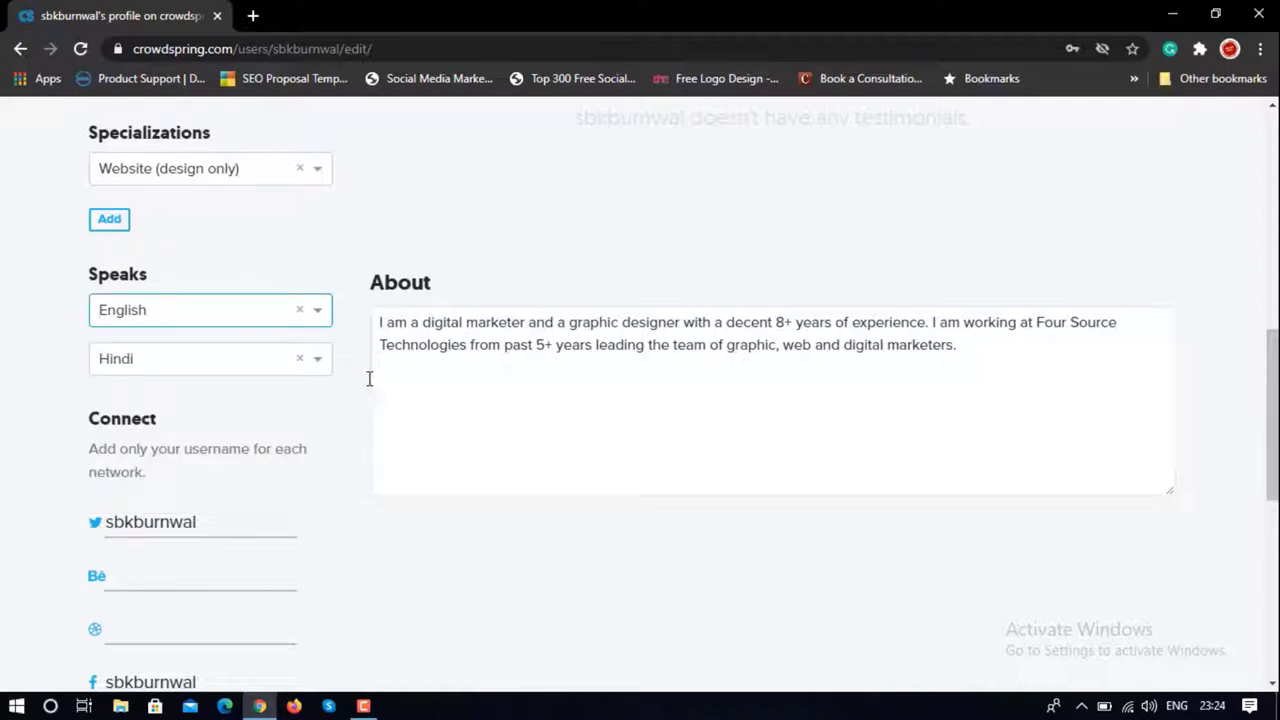
{"action": "left_click", "coordinate": [318, 362]}
{"action": "left_click", "coordinate": [318, 362]}
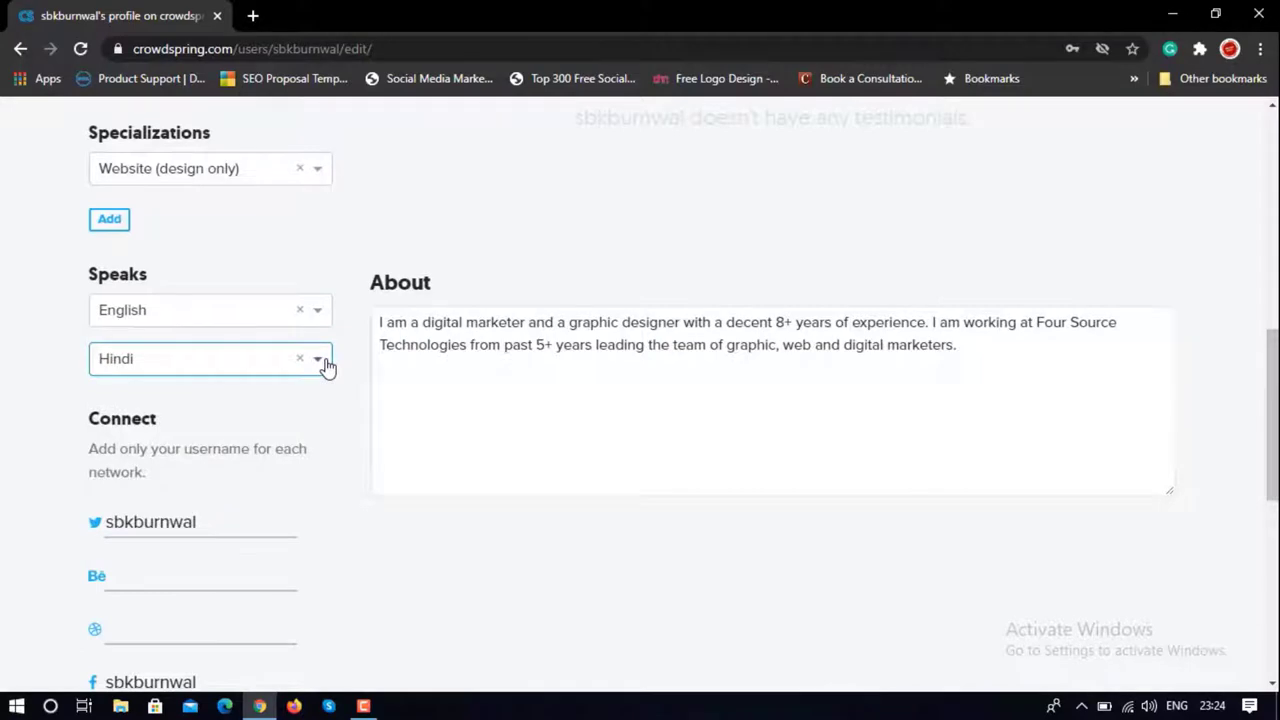
Examine the profile's About text and the social network username fields under Connect, including Dribbble.
{"action": "triple_click", "coordinate": [511, 330]}
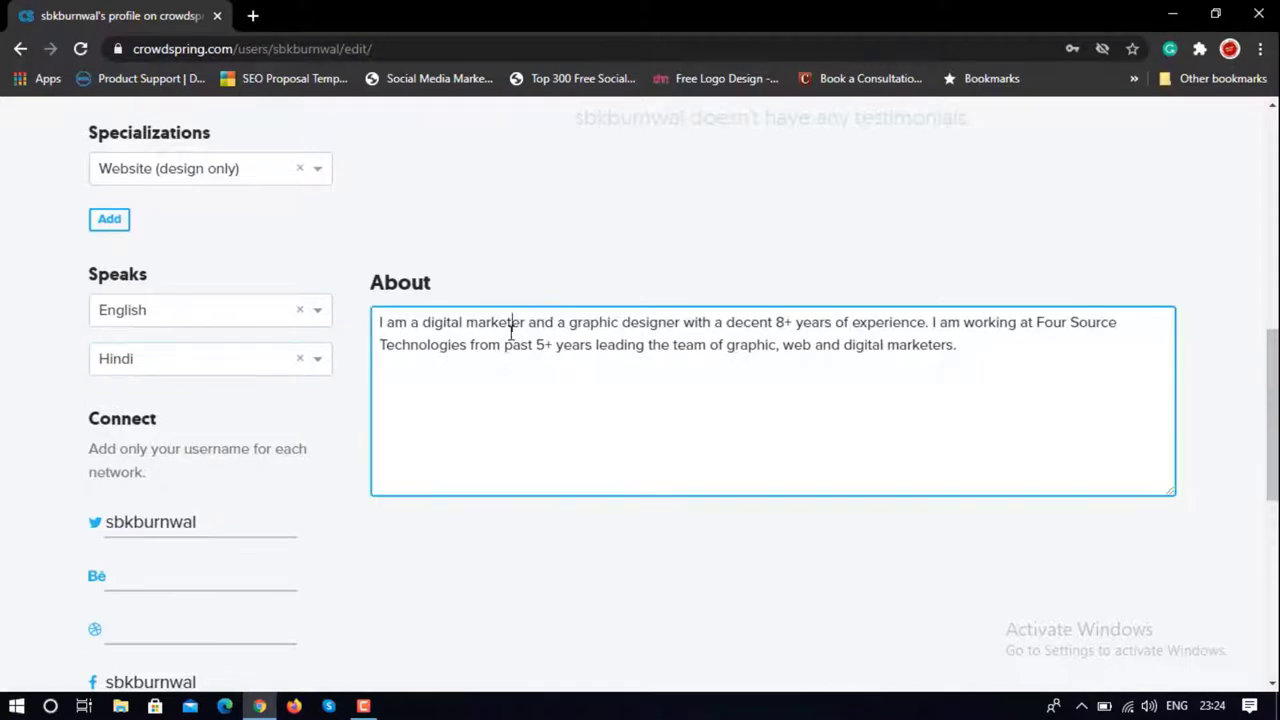
{"action": "left_click", "coordinate": [533, 215]}
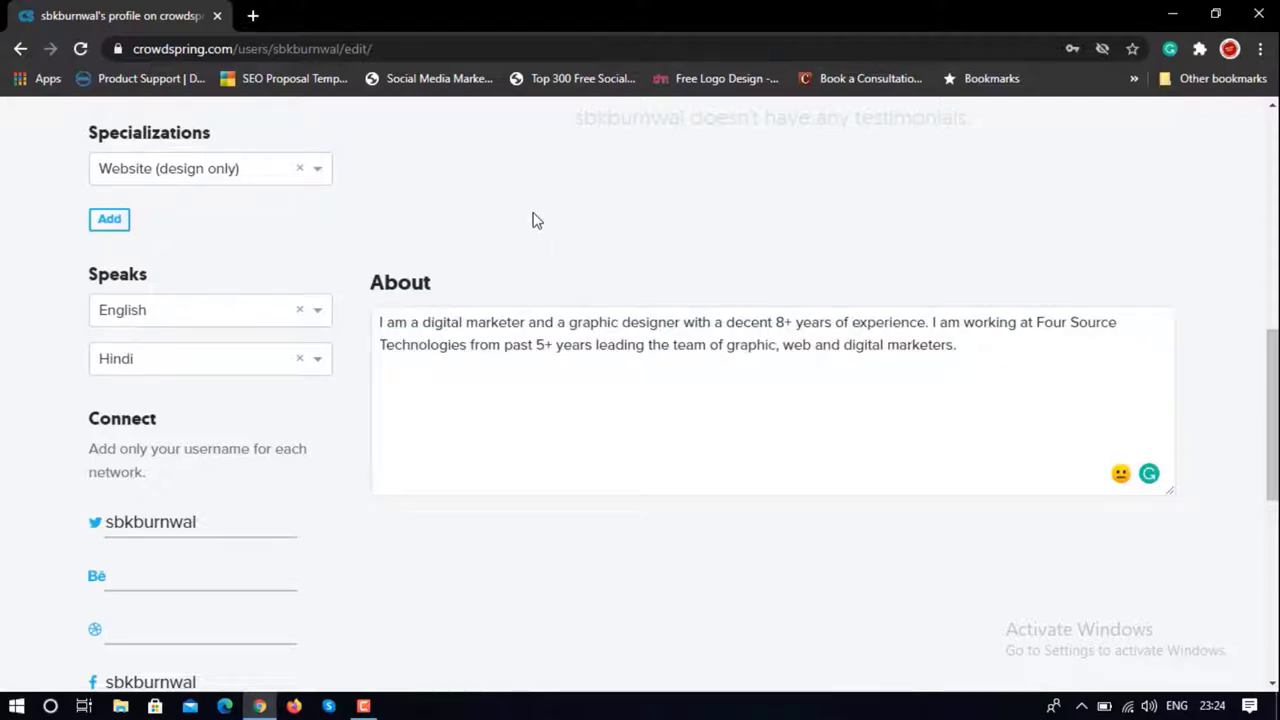
{"action": "scroll", "coordinate": [468, 456], "scroll_direction": "down", "scroll_amount": 3}
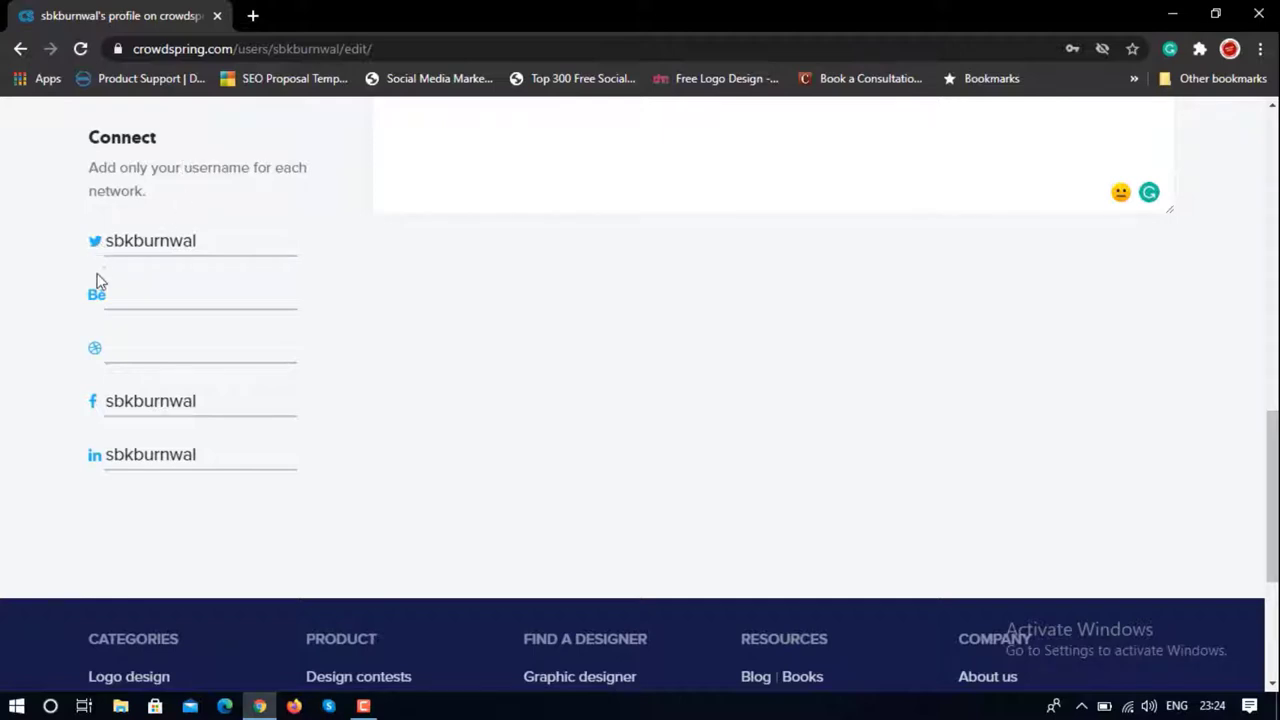
{"action": "left_click", "coordinate": [117, 349]}
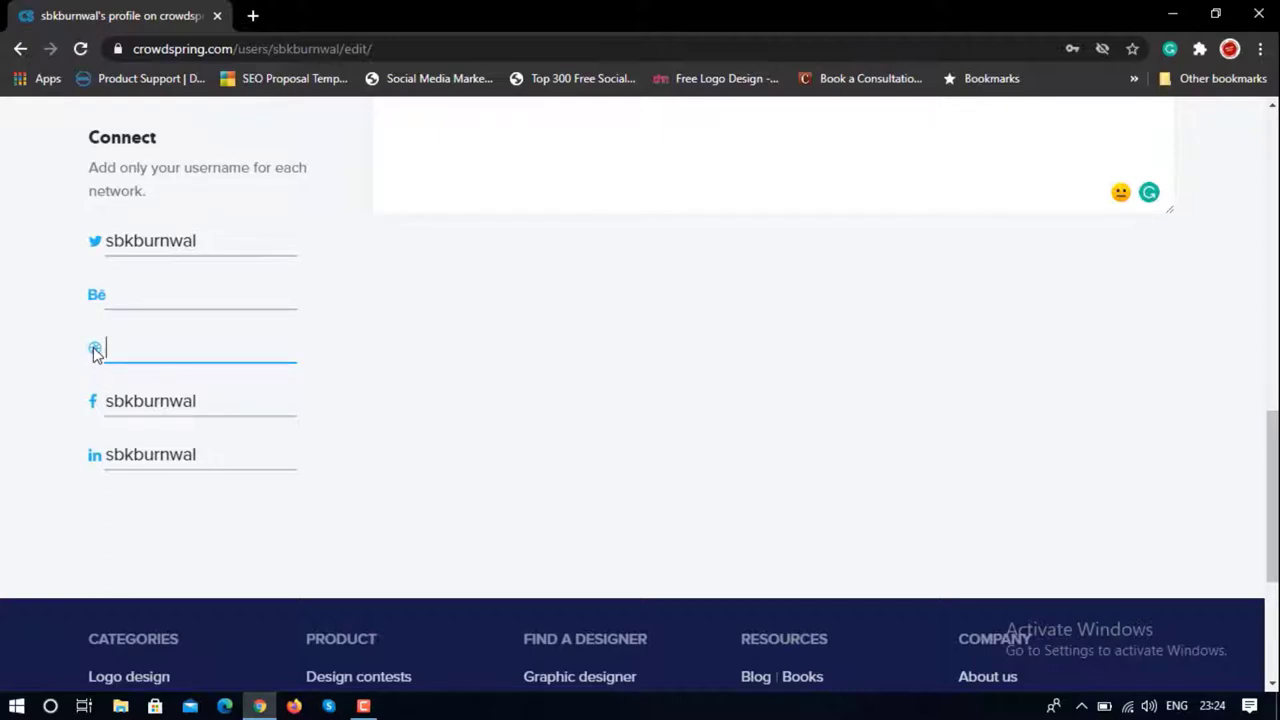
Leave the social network fields, open the designer's portfolio and look through its design samples from first to last.
{"action": "left_click", "coordinate": [64, 417]}
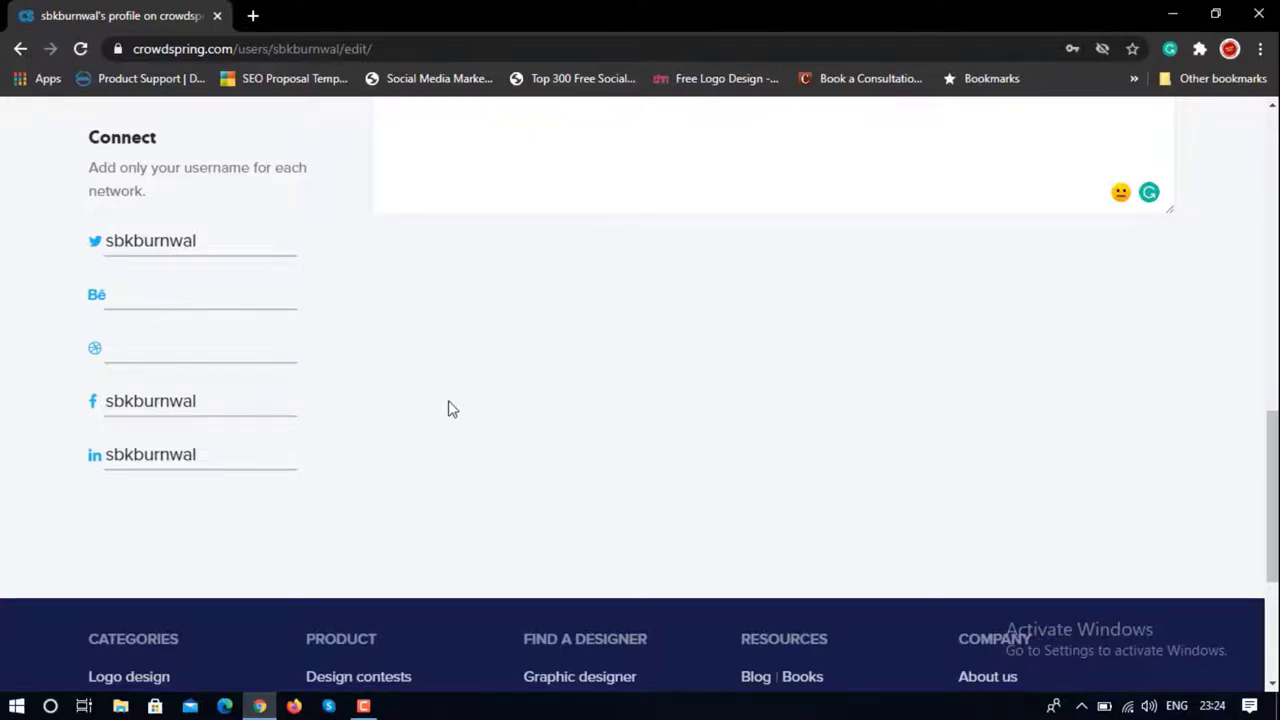
{"action": "scroll", "coordinate": [449, 409], "scroll_direction": "up", "scroll_amount": 10}
{"action": "scroll", "coordinate": [449, 409], "scroll_direction": "up", "scroll_amount": 2}
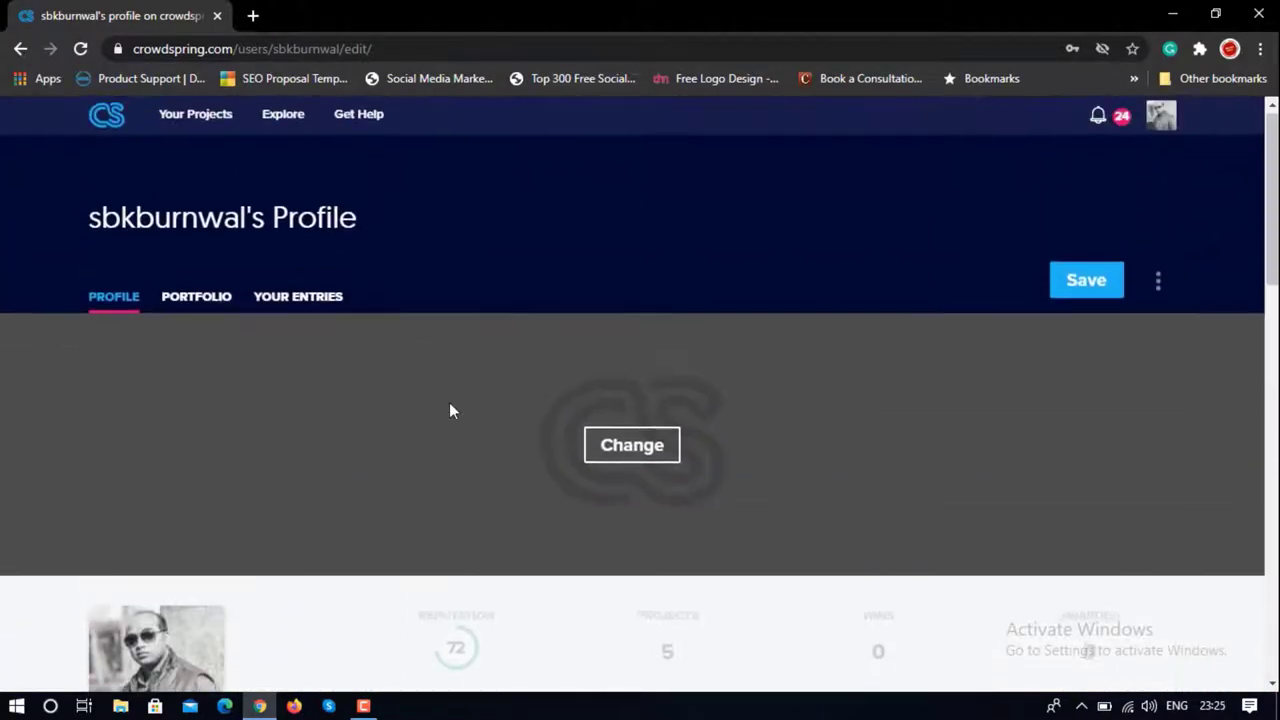
{"action": "left_click", "coordinate": [198, 300]}
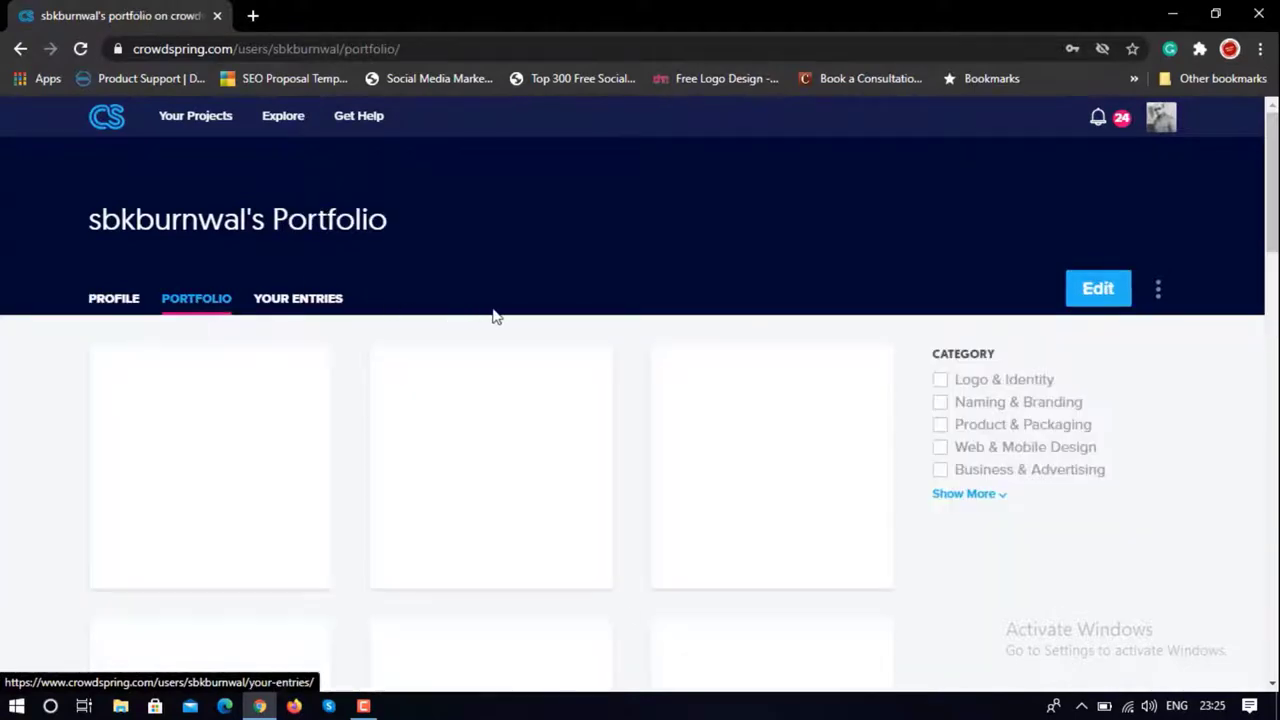
{"action": "scroll", "coordinate": [645, 323], "scroll_direction": "down", "scroll_amount": 2}
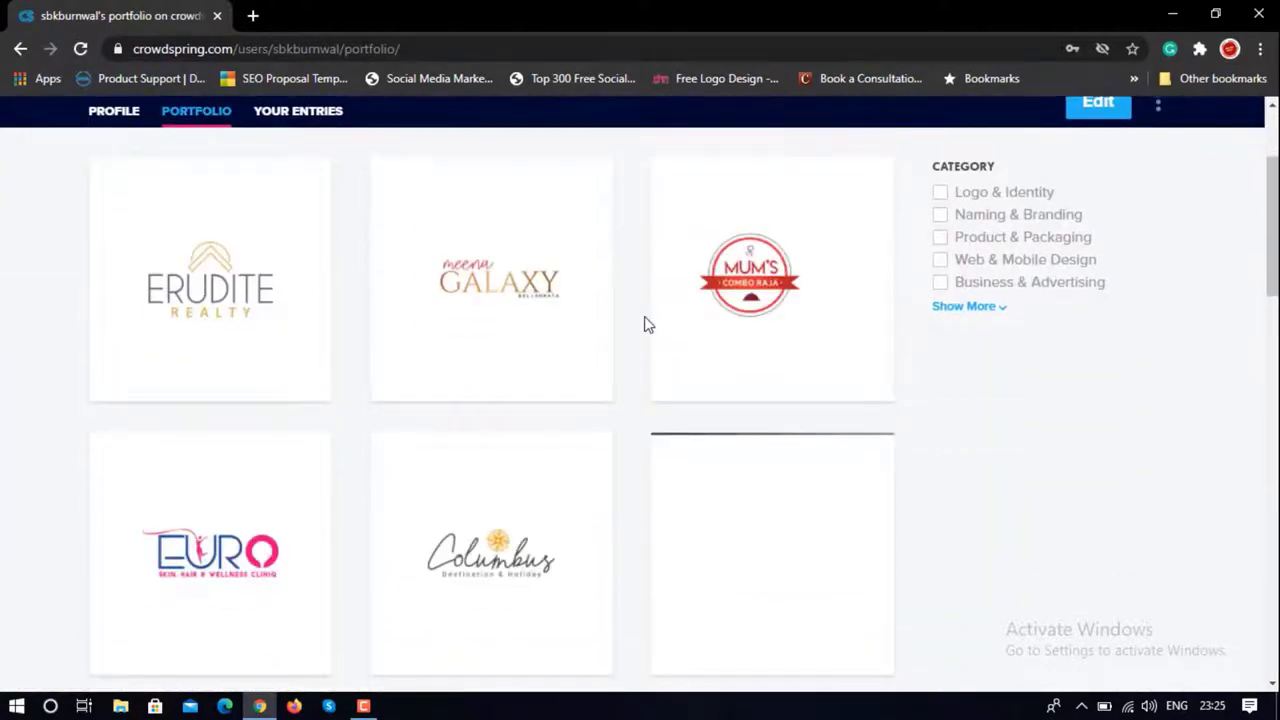
{"action": "scroll", "coordinate": [645, 323], "scroll_direction": "up", "scroll_amount": 2}
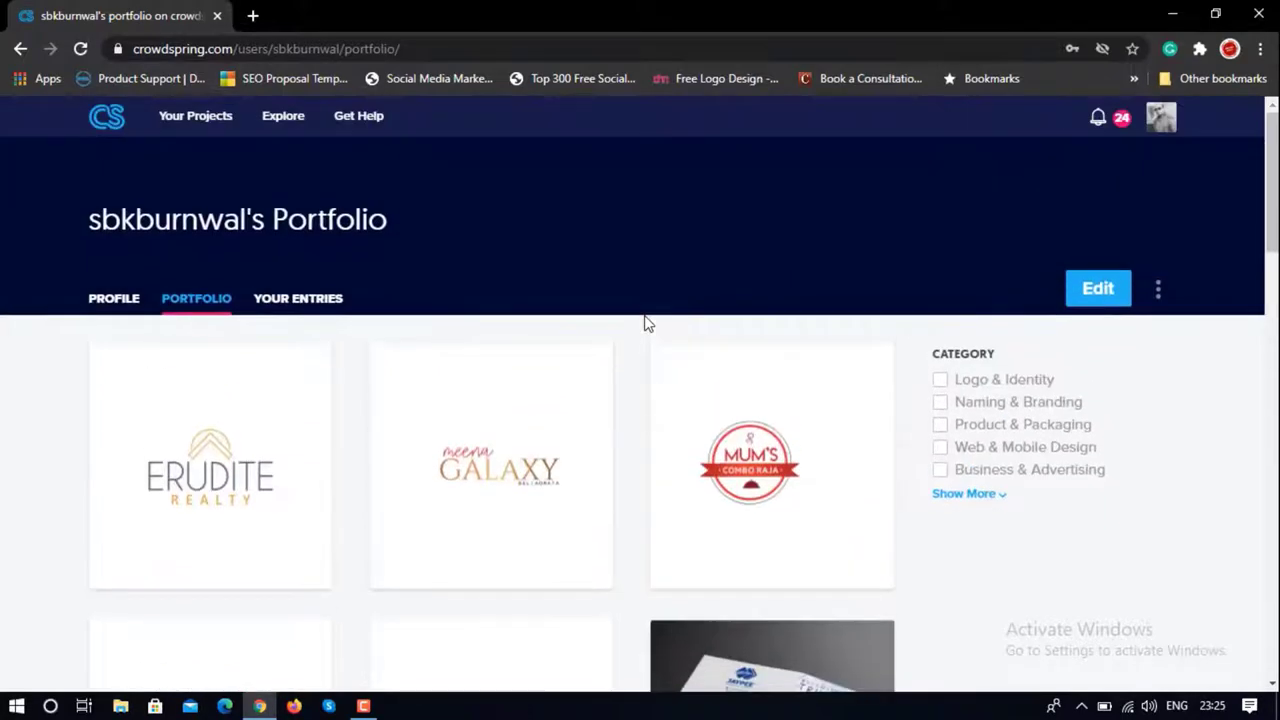
{"action": "scroll", "coordinate": [645, 323], "scroll_direction": "down", "scroll_amount": 15}
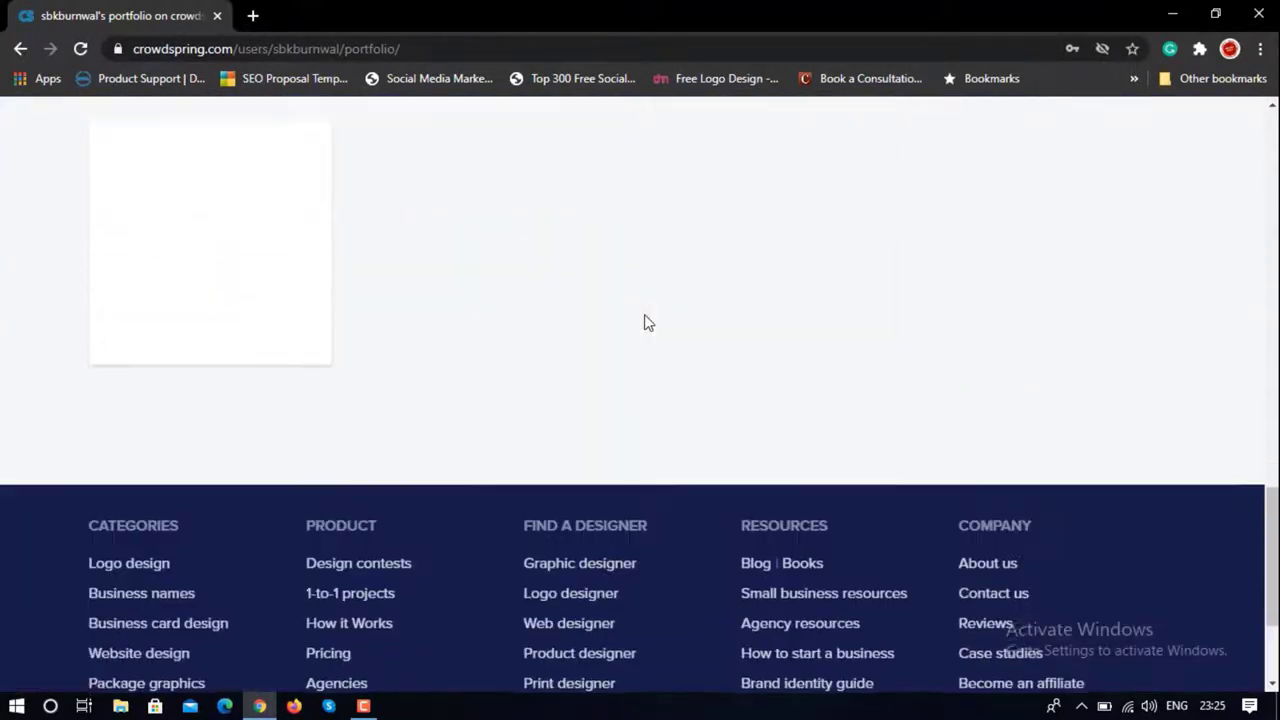
{"action": "scroll", "coordinate": [645, 323], "scroll_direction": "up", "scroll_amount": 4}
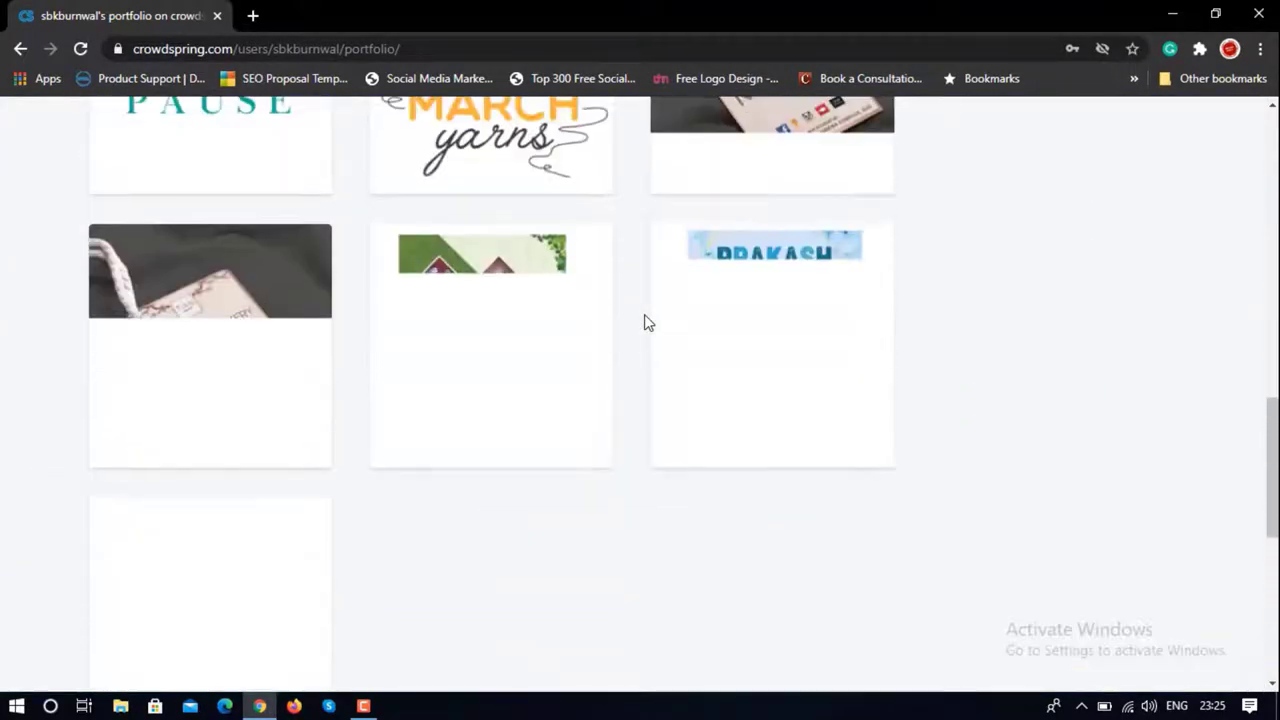
{"action": "scroll", "coordinate": [645, 323], "scroll_direction": "up", "scroll_amount": 1}
{"action": "scroll", "coordinate": [645, 323], "scroll_direction": "up", "scroll_amount": 5}
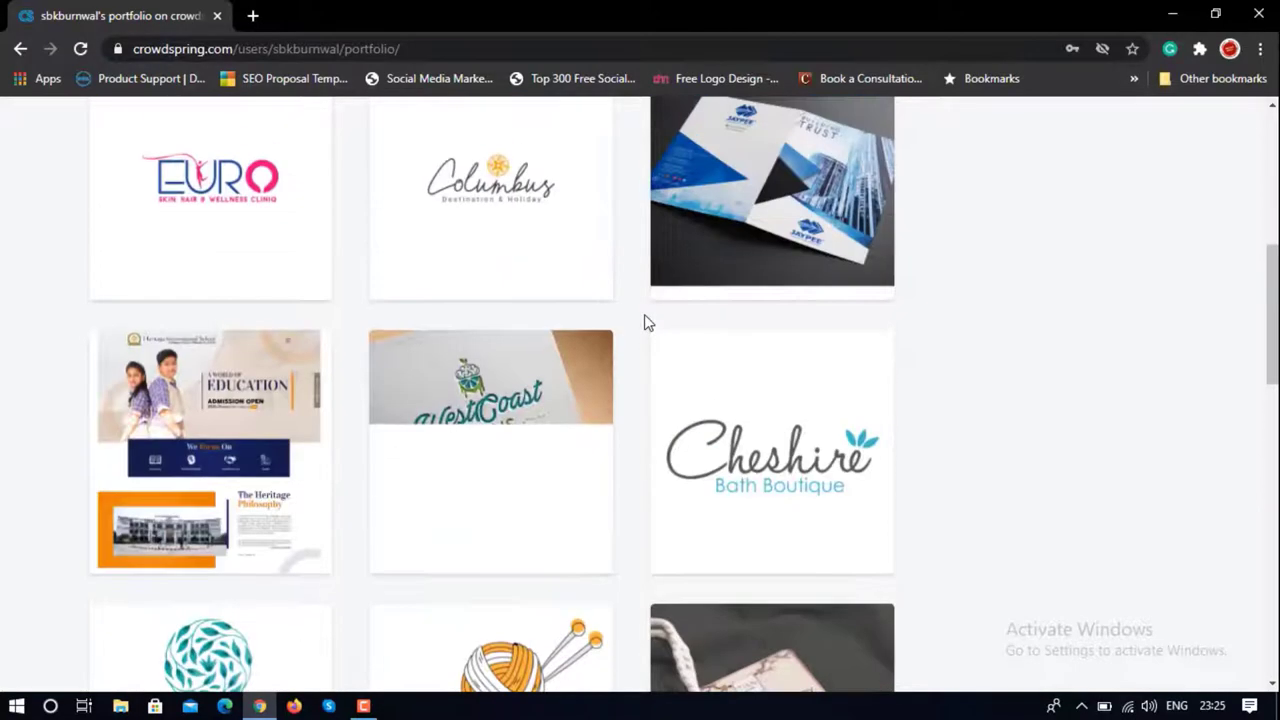
{"action": "scroll", "coordinate": [645, 323], "scroll_direction": "up", "scroll_amount": 3}
{"action": "scroll", "coordinate": [645, 323], "scroll_direction": "up", "scroll_amount": 2}
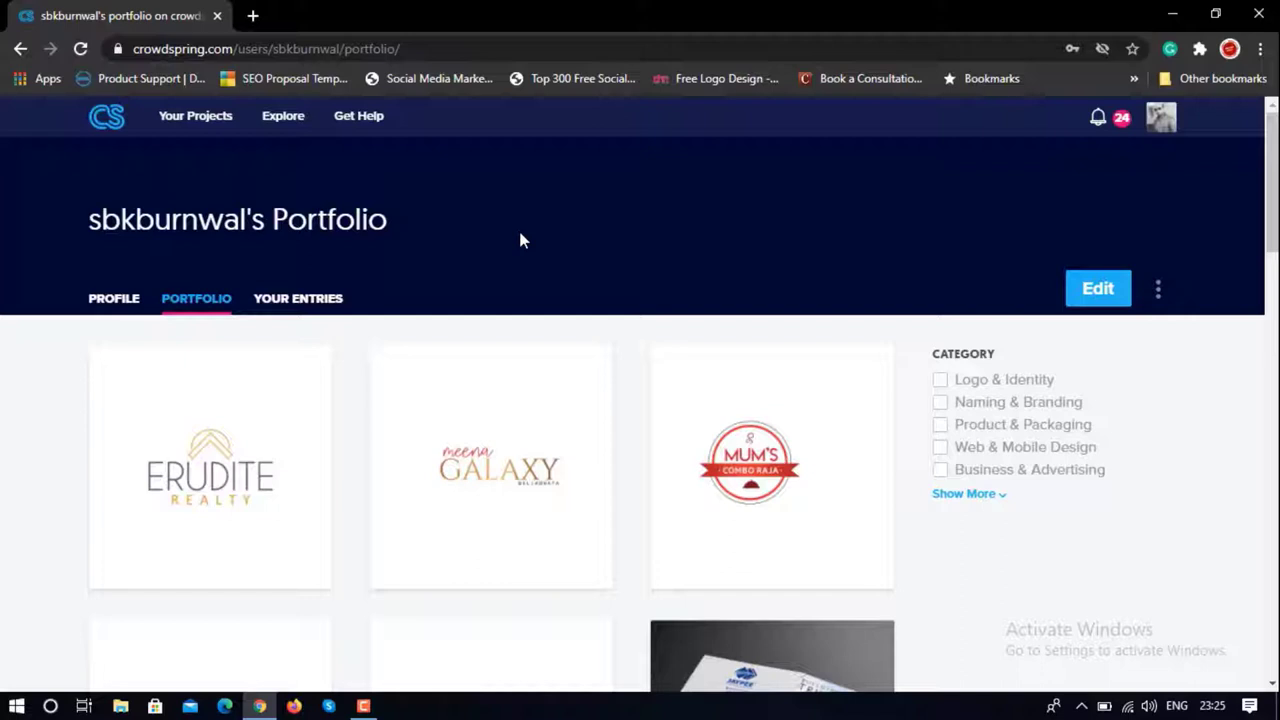
Open the designer's own contest entries and browse the submitted logo designs with their star ratings.
{"action": "left_click", "coordinate": [316, 302]}
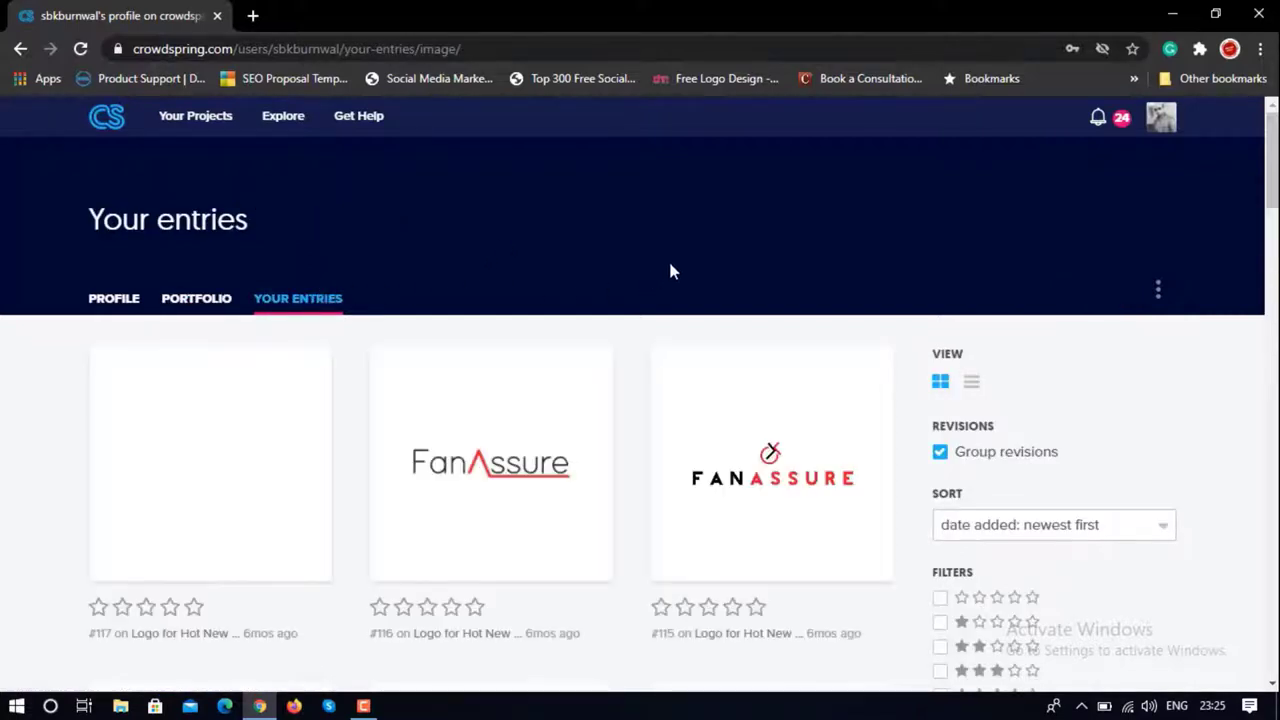
{"action": "scroll", "coordinate": [670, 270], "scroll_direction": "down", "scroll_amount": 8}
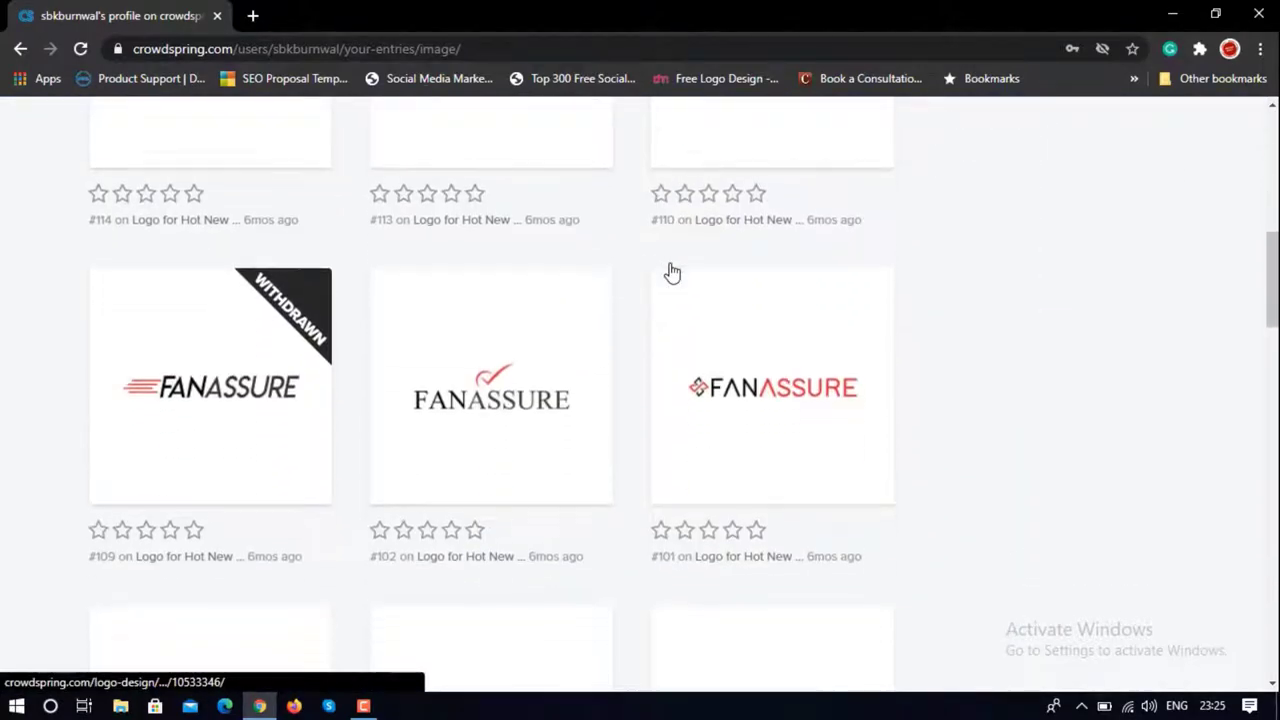
{"action": "scroll", "coordinate": [672, 272], "scroll_direction": "down", "scroll_amount": 9}
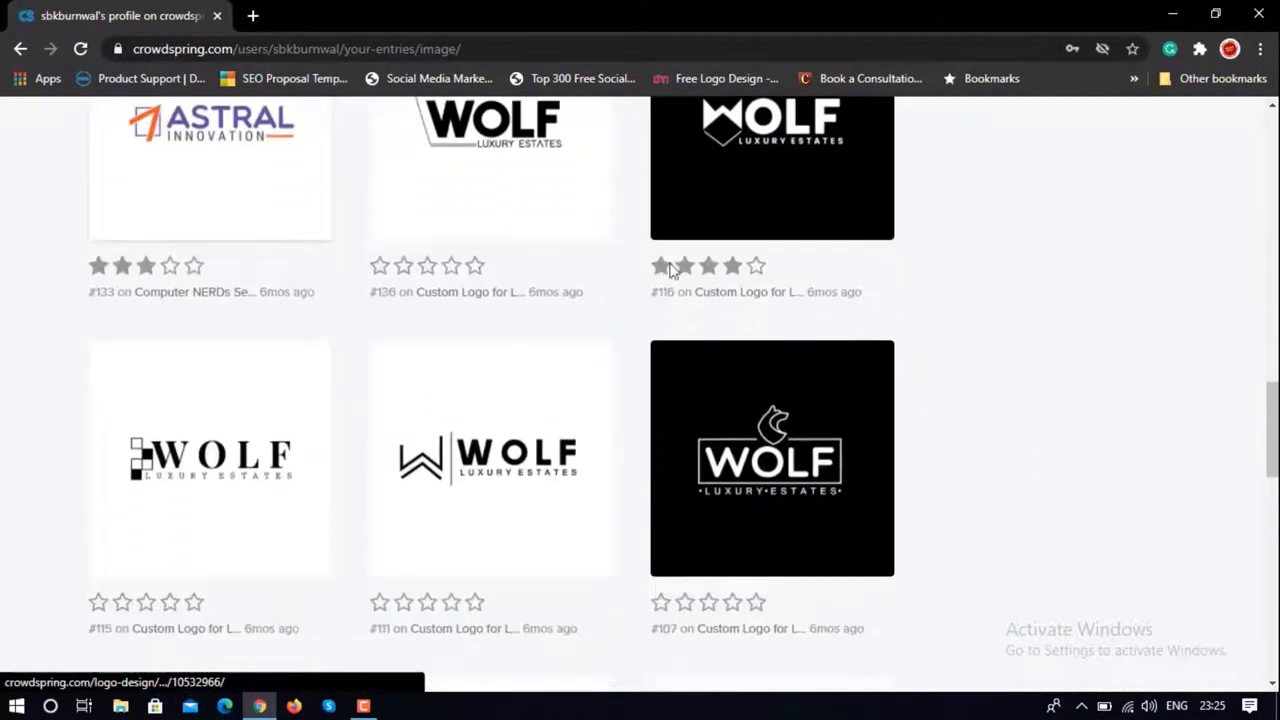
{"action": "scroll", "coordinate": [670, 270], "scroll_direction": "down", "scroll_amount": 10}
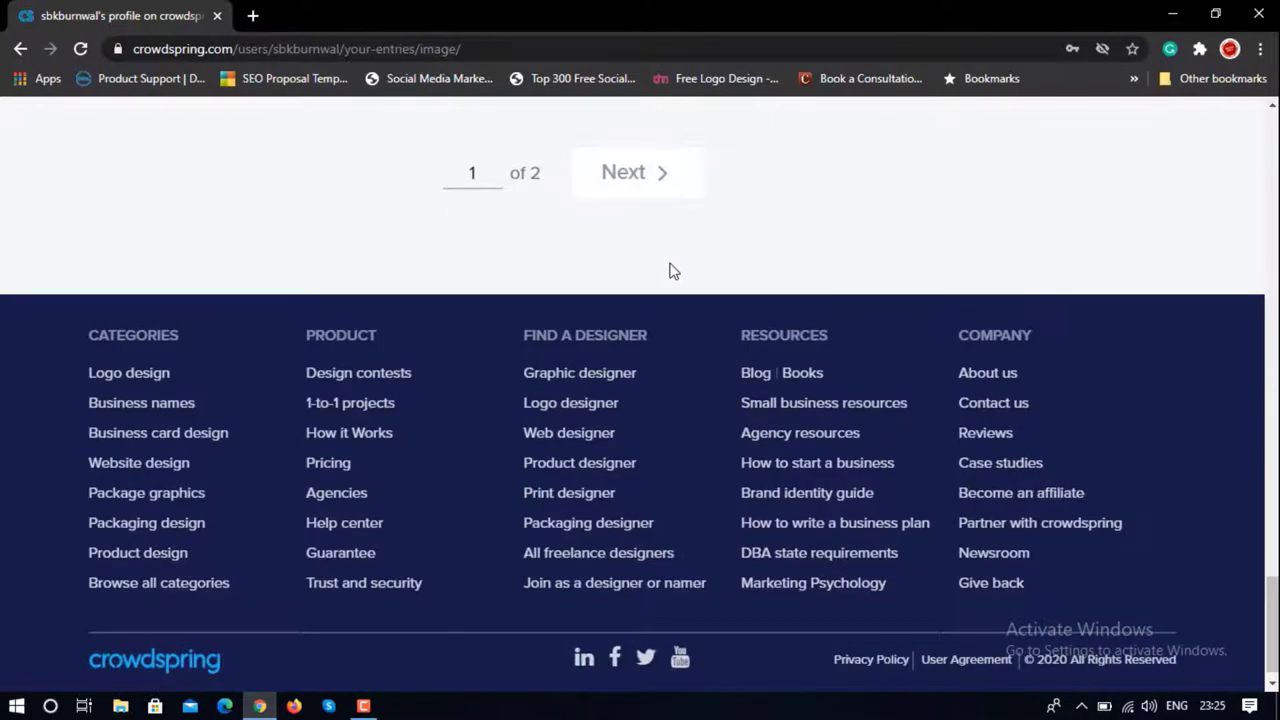
{"action": "scroll", "coordinate": [670, 270], "scroll_direction": "up", "scroll_amount": 20}
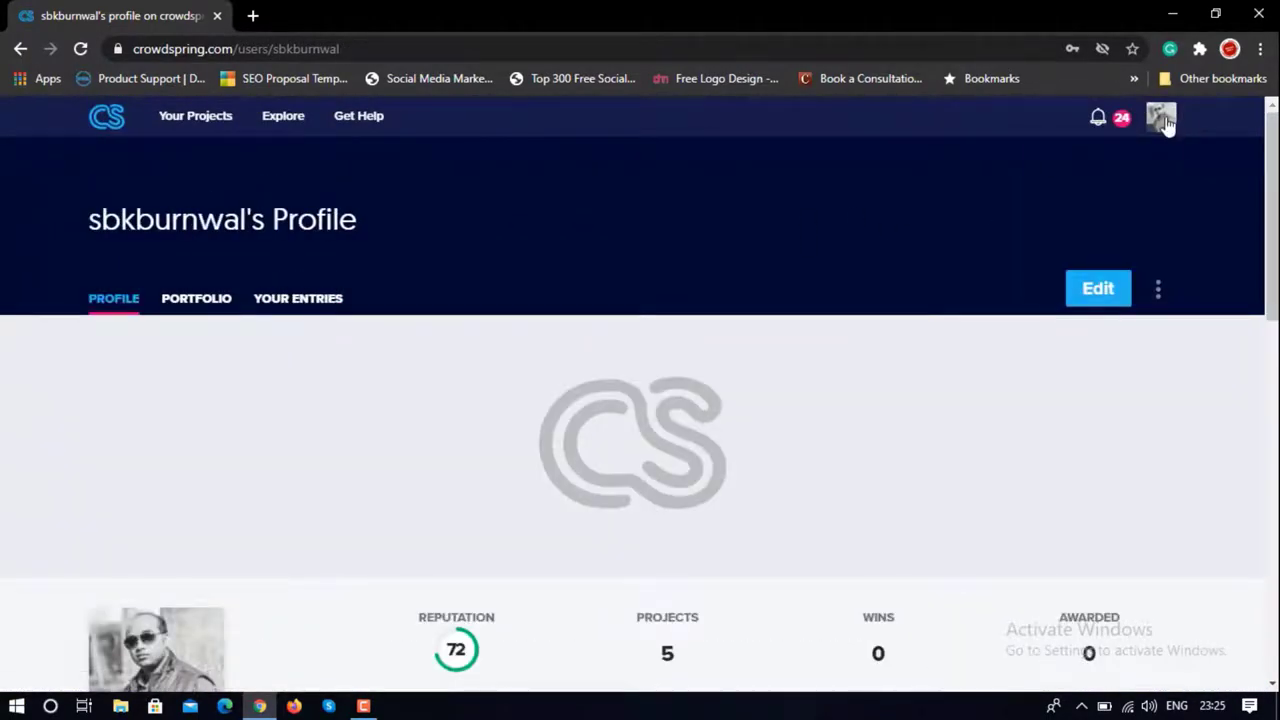
Open the account information page and review the login, contact and geography details.
{"action": "mouse_move", "coordinate": [1165, 122]}
{"action": "left_click", "coordinate": [1128, 187]}
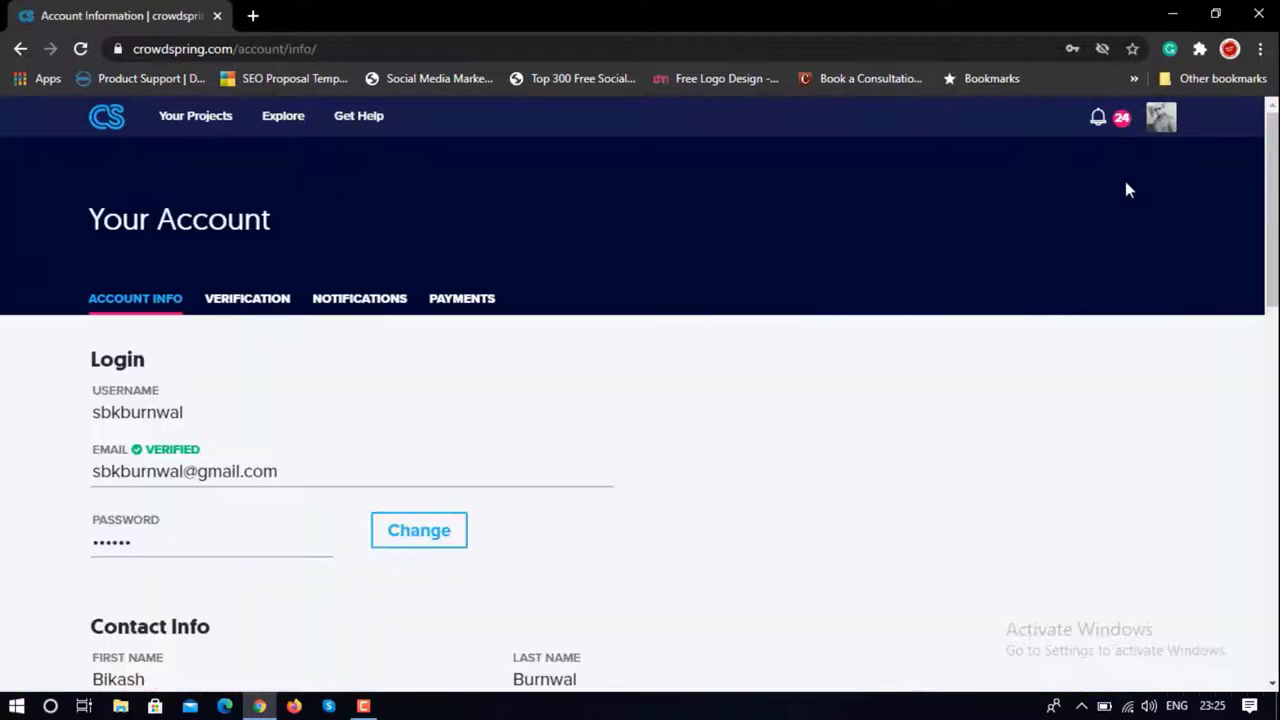
{"action": "scroll", "coordinate": [828, 250], "scroll_direction": "down", "scroll_amount": 2}
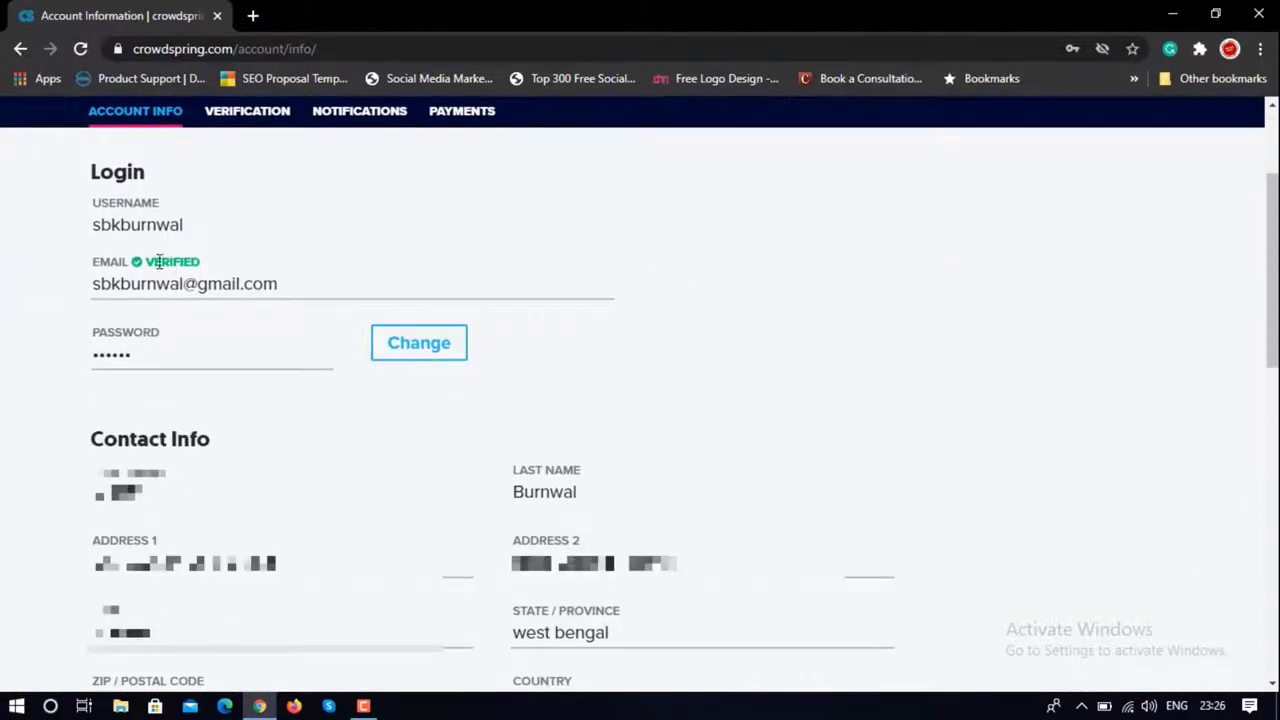
{"action": "scroll", "coordinate": [162, 255], "scroll_direction": "down", "scroll_amount": 3}
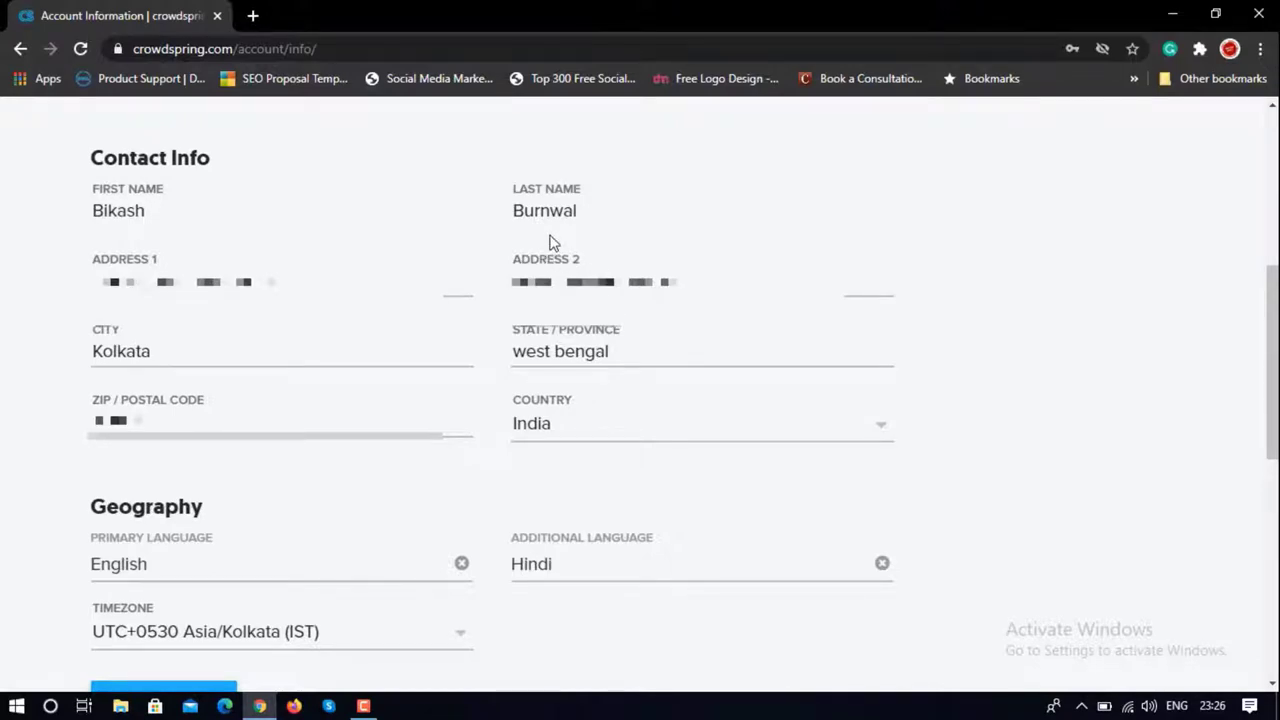
{"action": "scroll", "coordinate": [551, 243], "scroll_direction": "down", "scroll_amount": 3}
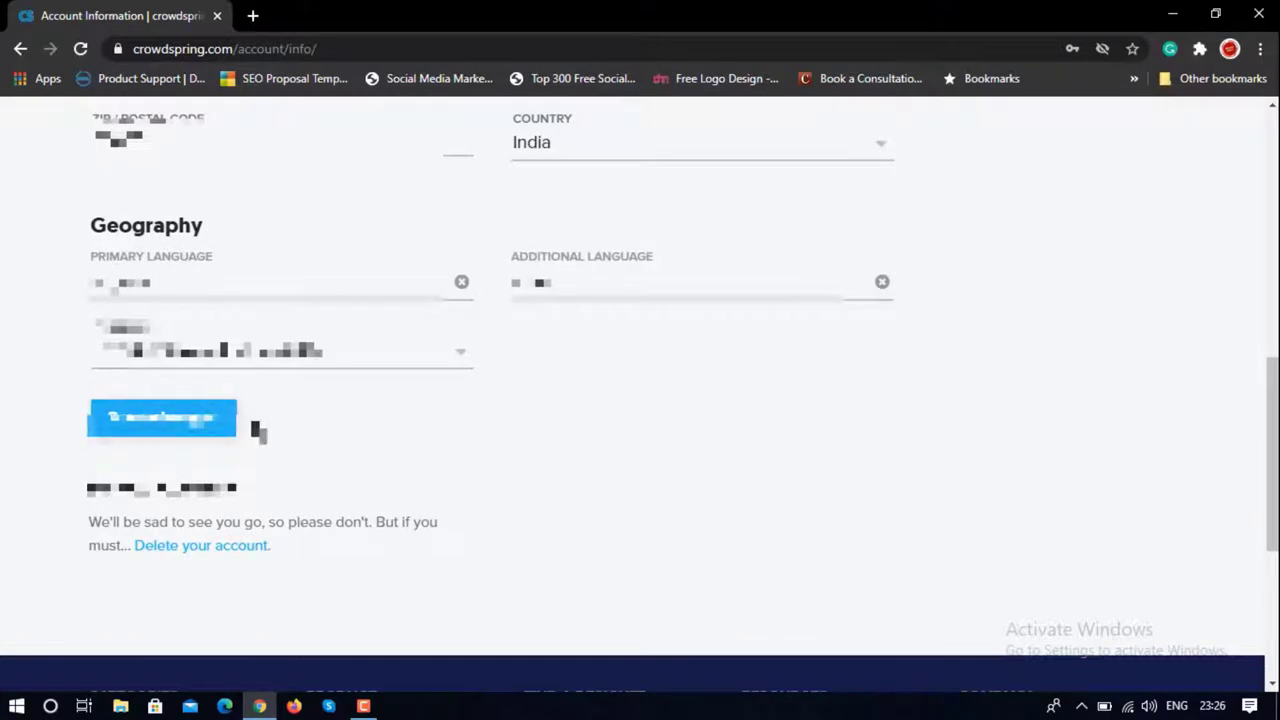
Check the time zone choices in the account's Geography section, keeping UTC+0530 Asia/Kolkata (IST).
{"action": "left_click", "coordinate": [252, 356]}
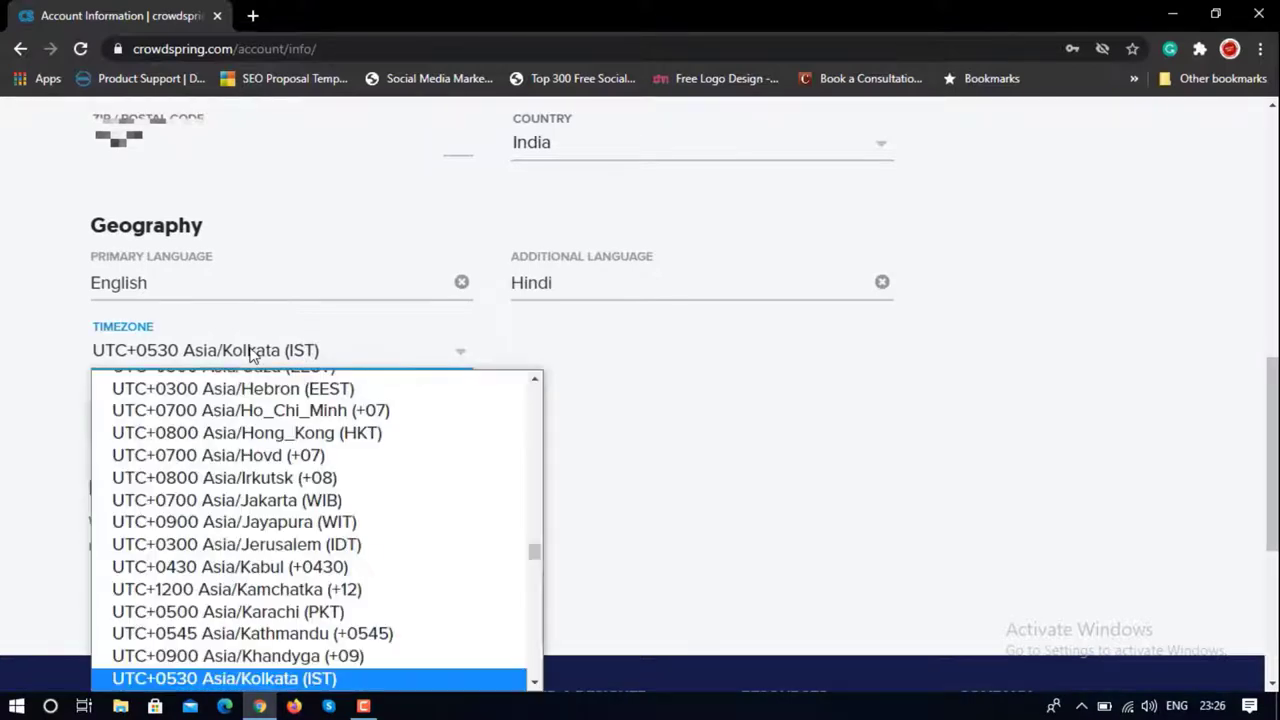
{"action": "left_click", "coordinate": [252, 356]}
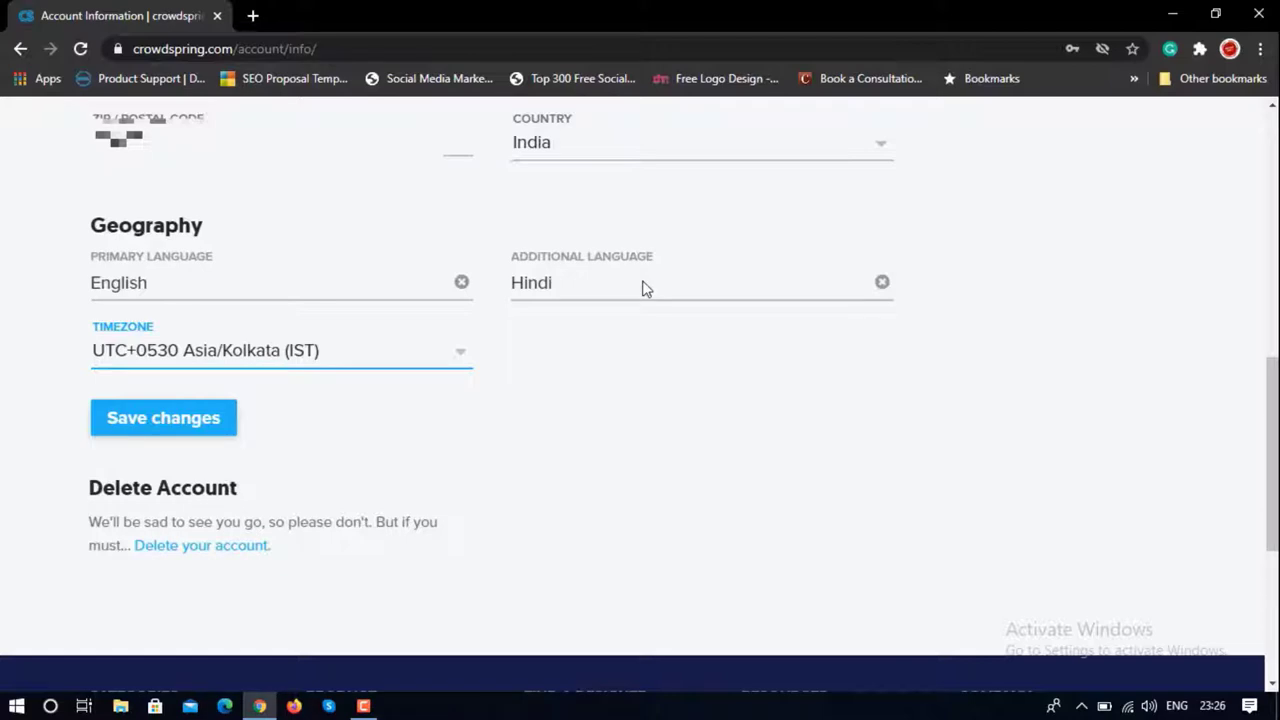
{"action": "scroll", "coordinate": [843, 298], "scroll_direction": "up", "scroll_amount": 5}
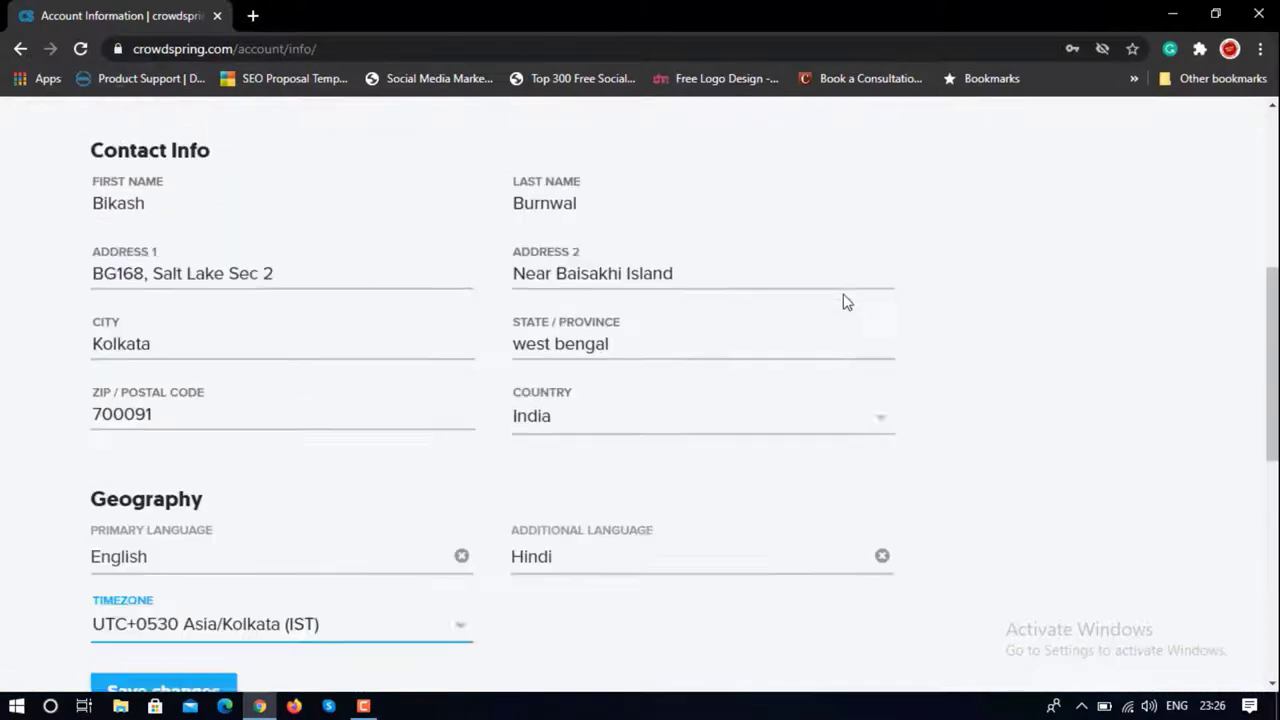
{"action": "scroll", "coordinate": [843, 302], "scroll_direction": "up", "scroll_amount": 3}
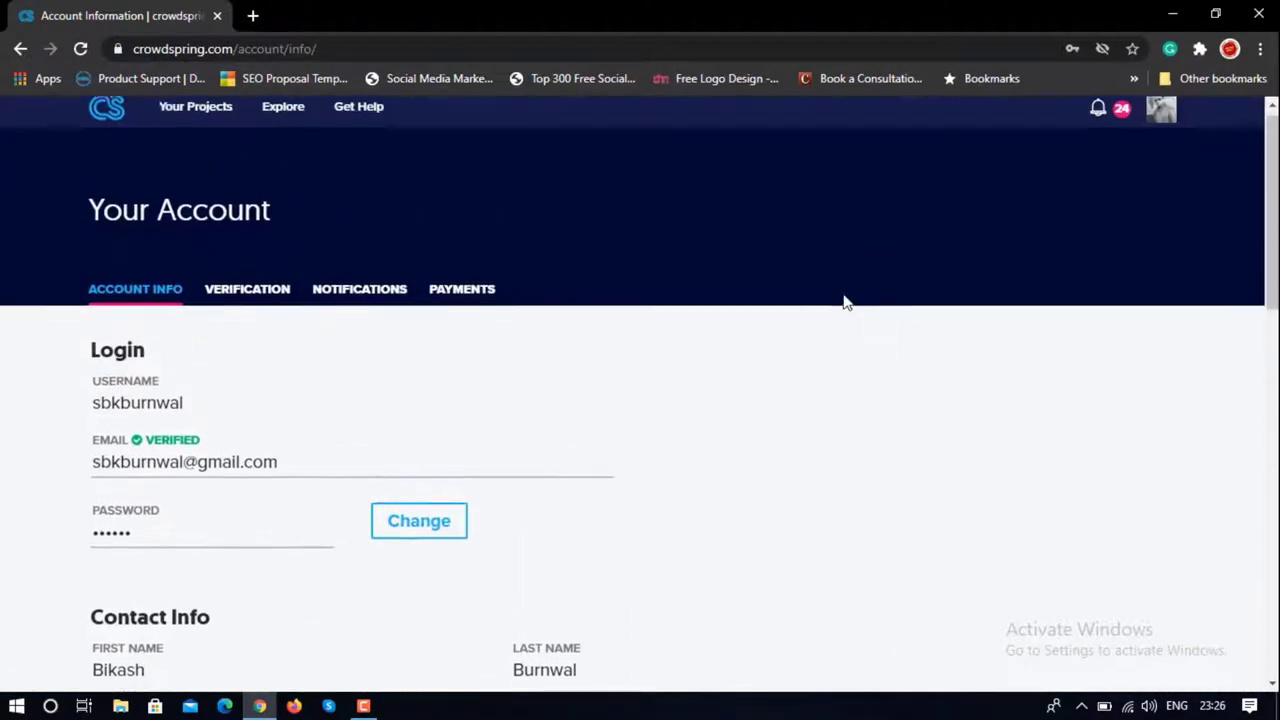
Open the account's verification page and review the approved and not yet approved work categories with their sub-categories.
{"action": "left_click", "coordinate": [263, 302]}
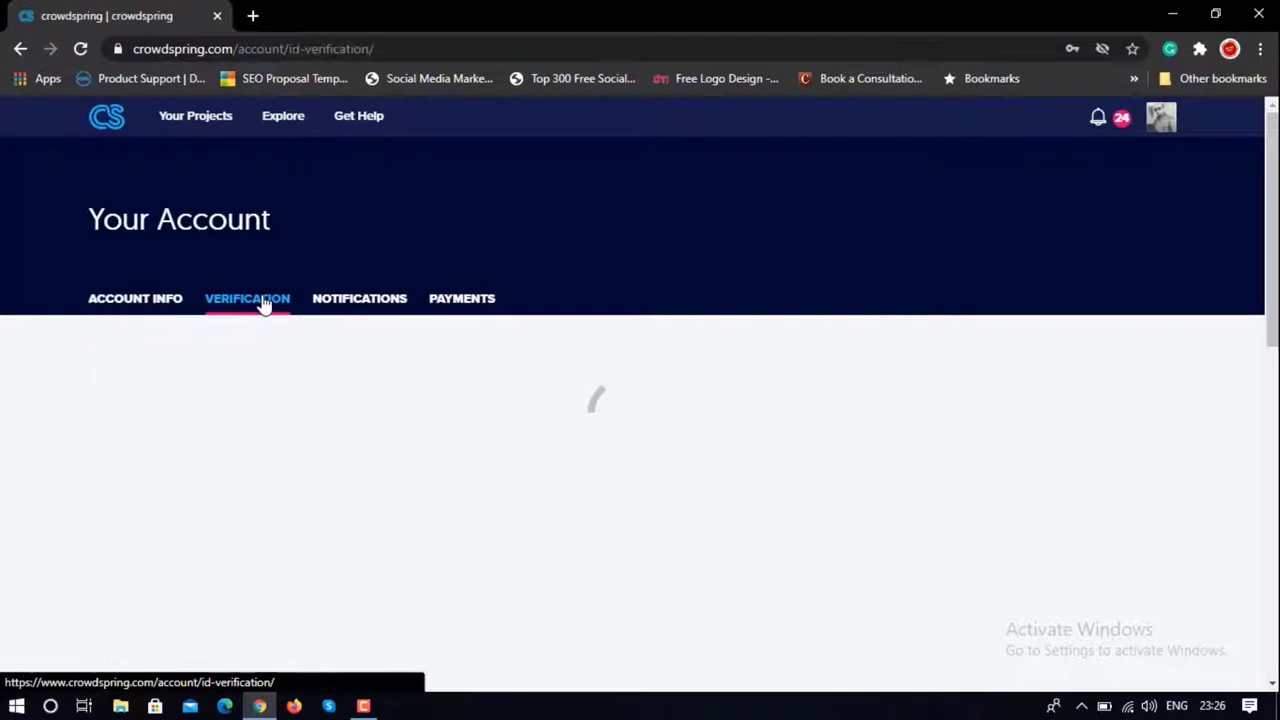
{"action": "scroll", "coordinate": [343, 252], "scroll_direction": "down", "scroll_amount": 3}
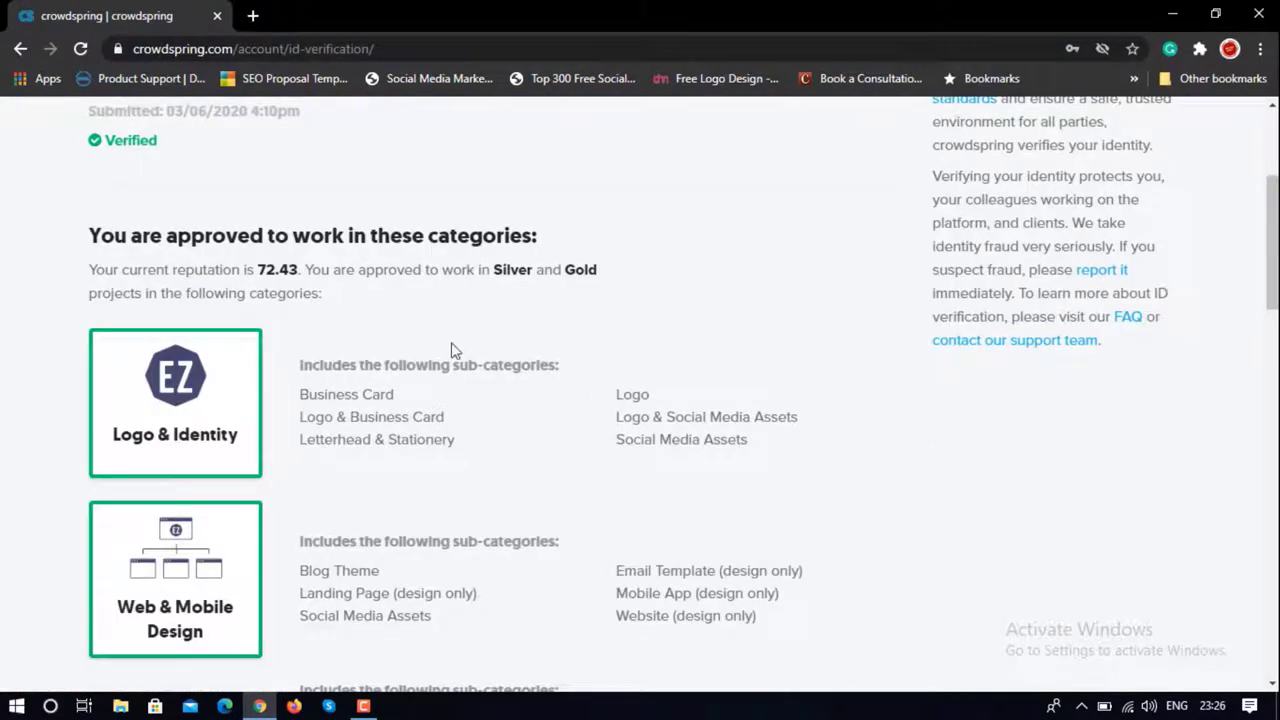
{"action": "scroll", "coordinate": [229, 399], "scroll_direction": "down", "scroll_amount": 1}
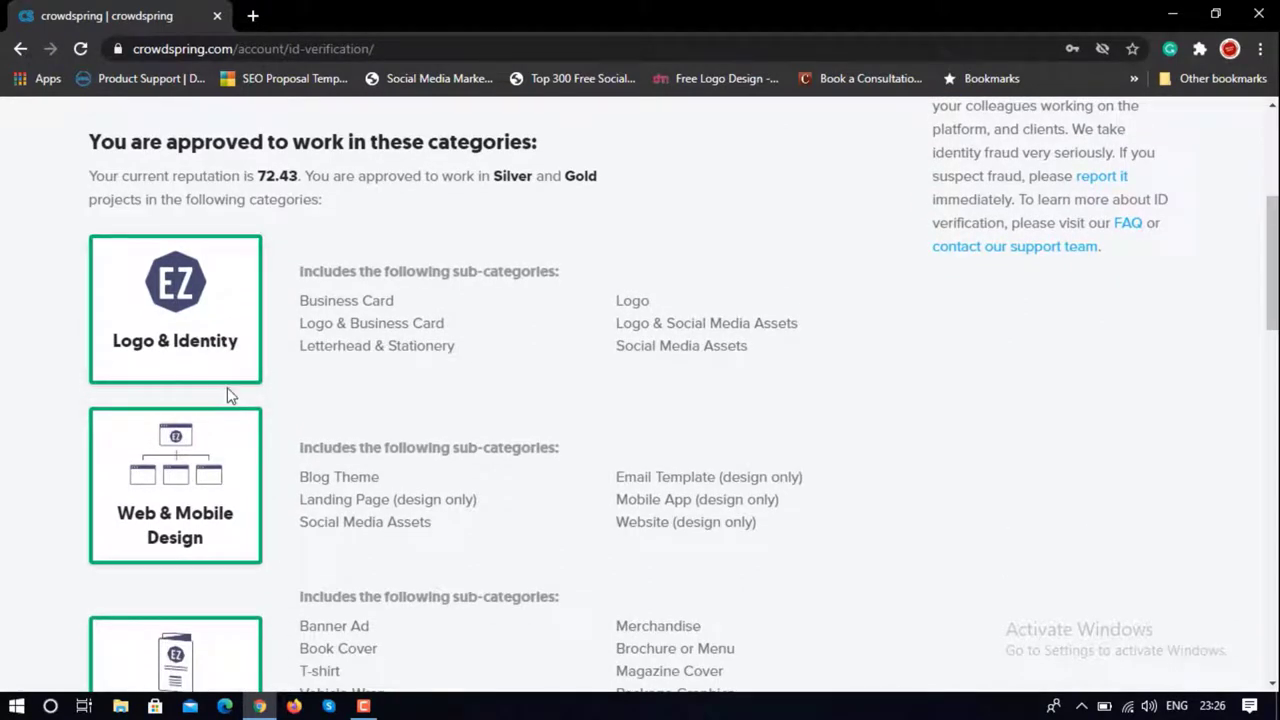
{"action": "scroll", "coordinate": [227, 387], "scroll_direction": "down", "scroll_amount": 2}
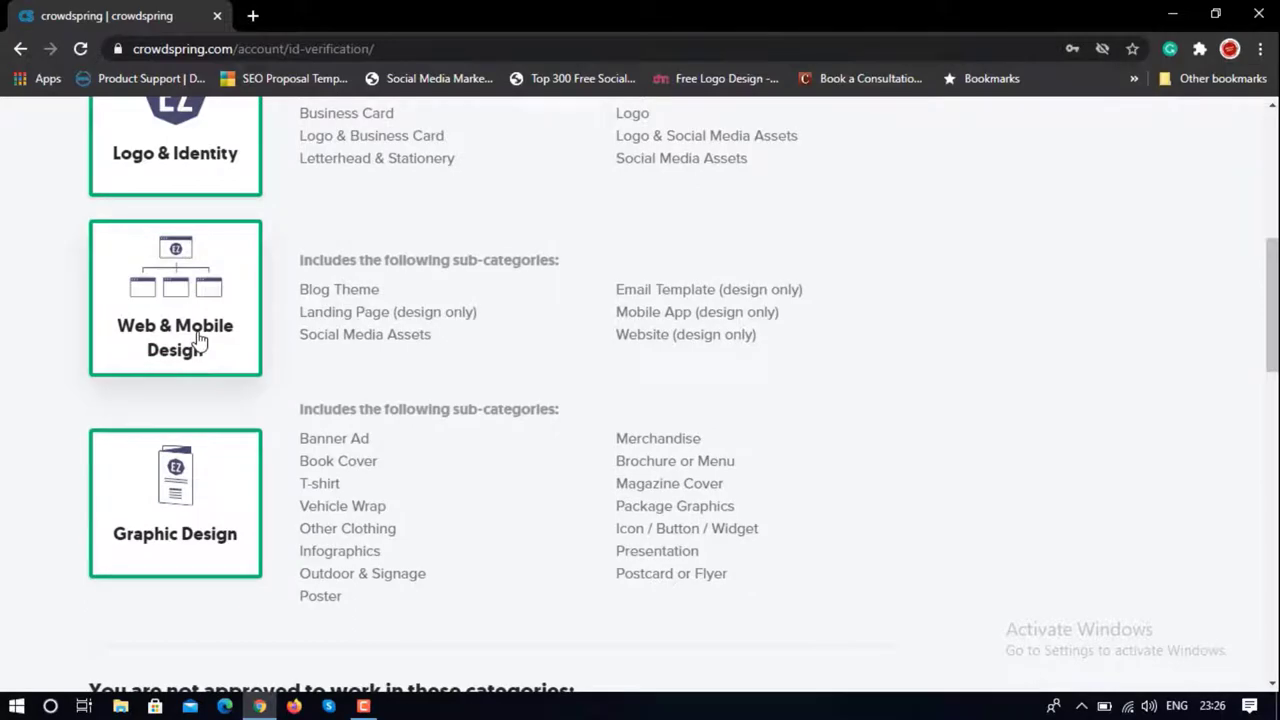
{"action": "scroll", "coordinate": [193, 415], "scroll_direction": "down", "scroll_amount": 6}
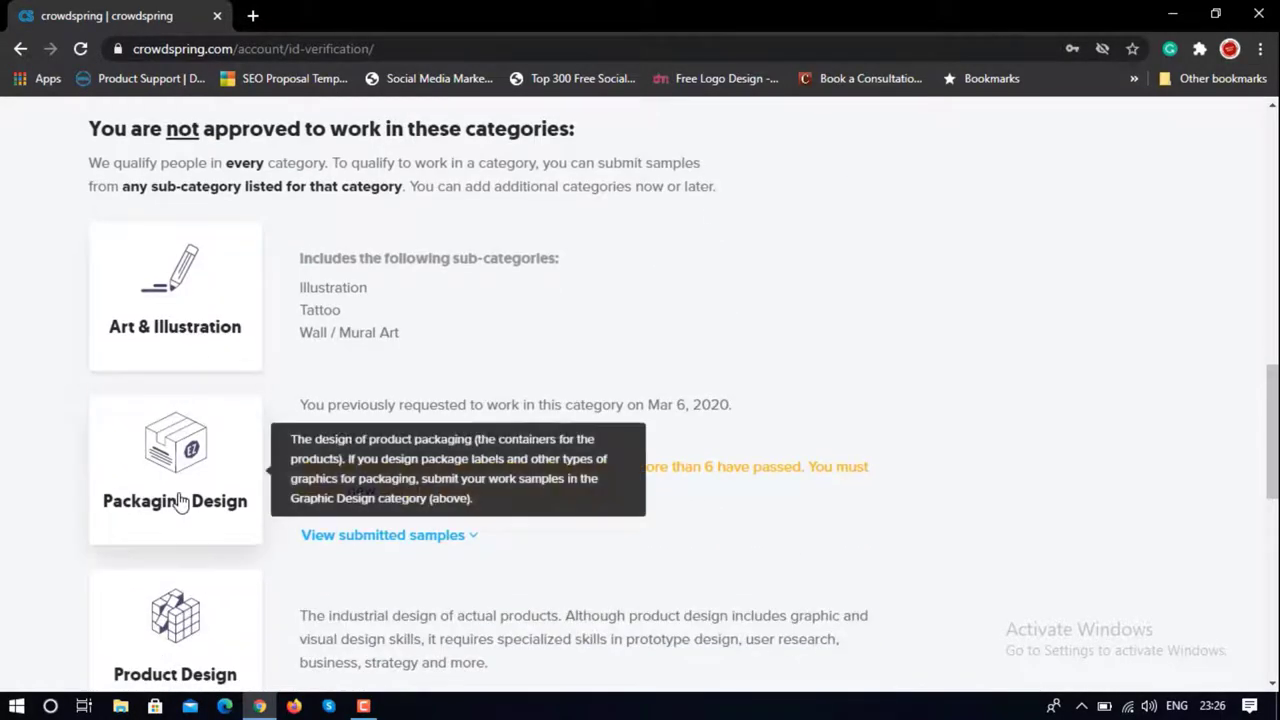
{"action": "scroll", "coordinate": [172, 490], "scroll_direction": "down", "scroll_amount": 4}
{"action": "scroll", "coordinate": [170, 440], "scroll_direction": "down", "scroll_amount": 1}
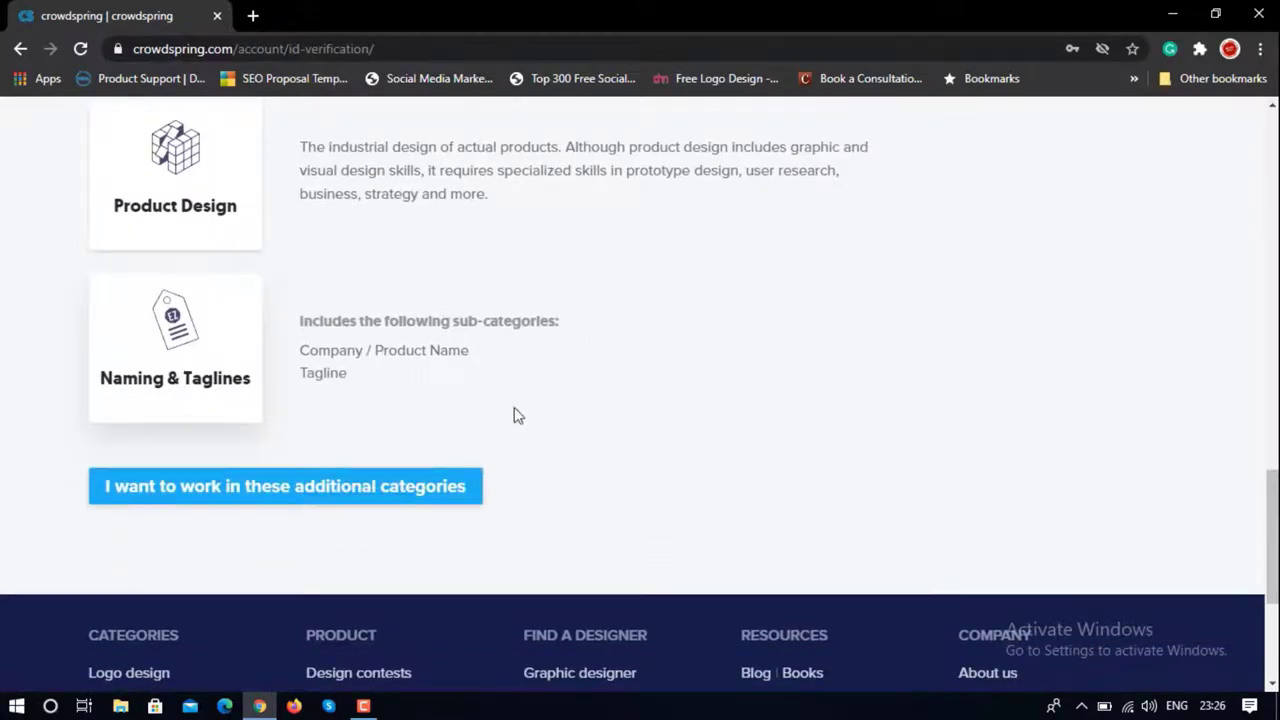
Open the request for additional work categories and examine each category's sub-categories, submitted samples and approval status.
{"action": "scroll", "coordinate": [633, 437], "scroll_direction": "up", "scroll_amount": 4}
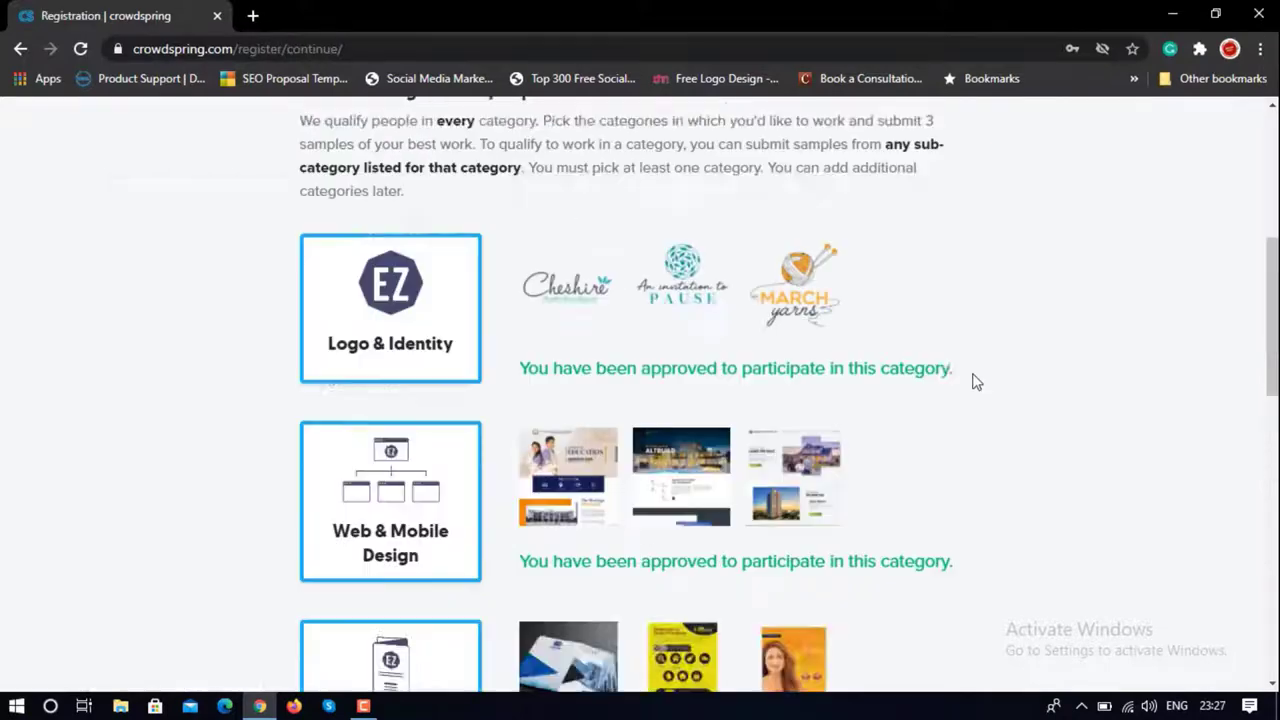
{"action": "scroll", "coordinate": [975, 380], "scroll_direction": "up", "scroll_amount": 1}
{"action": "mouse_move", "coordinate": [362, 418]}
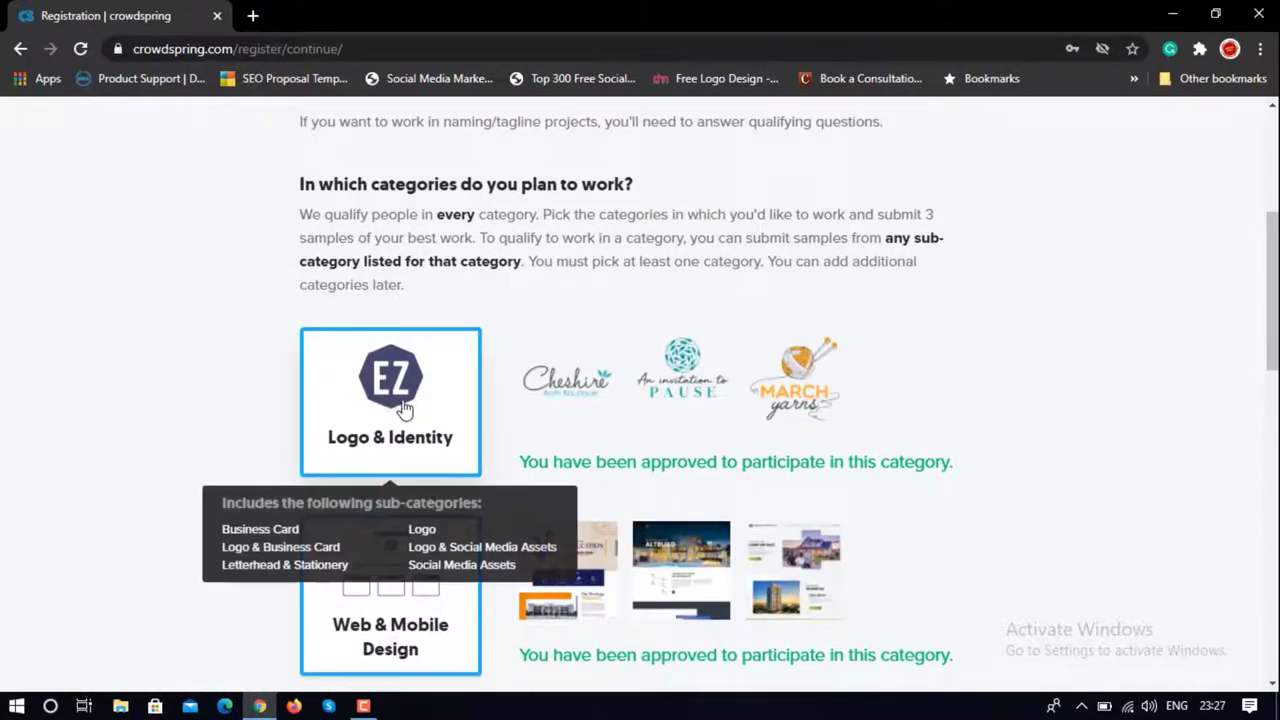
{"action": "scroll", "coordinate": [848, 374], "scroll_direction": "down", "scroll_amount": 2}
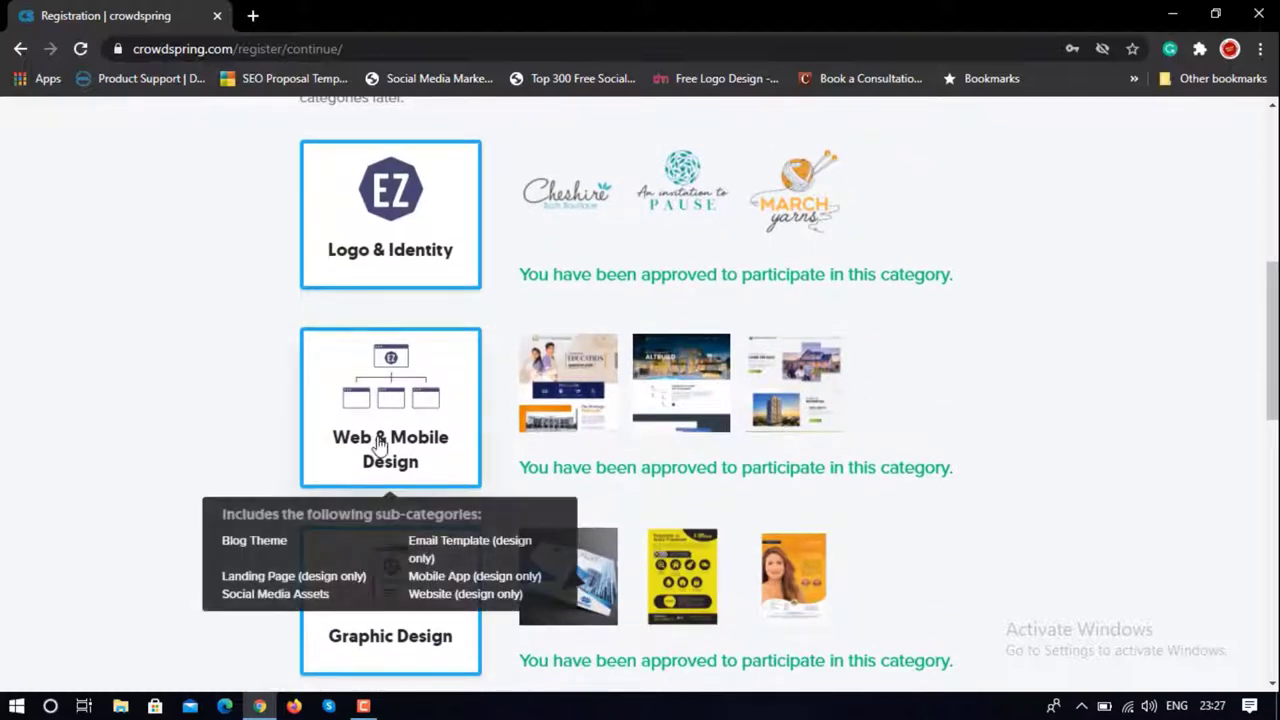
{"action": "scroll", "coordinate": [658, 428], "scroll_direction": "down", "scroll_amount": 3}
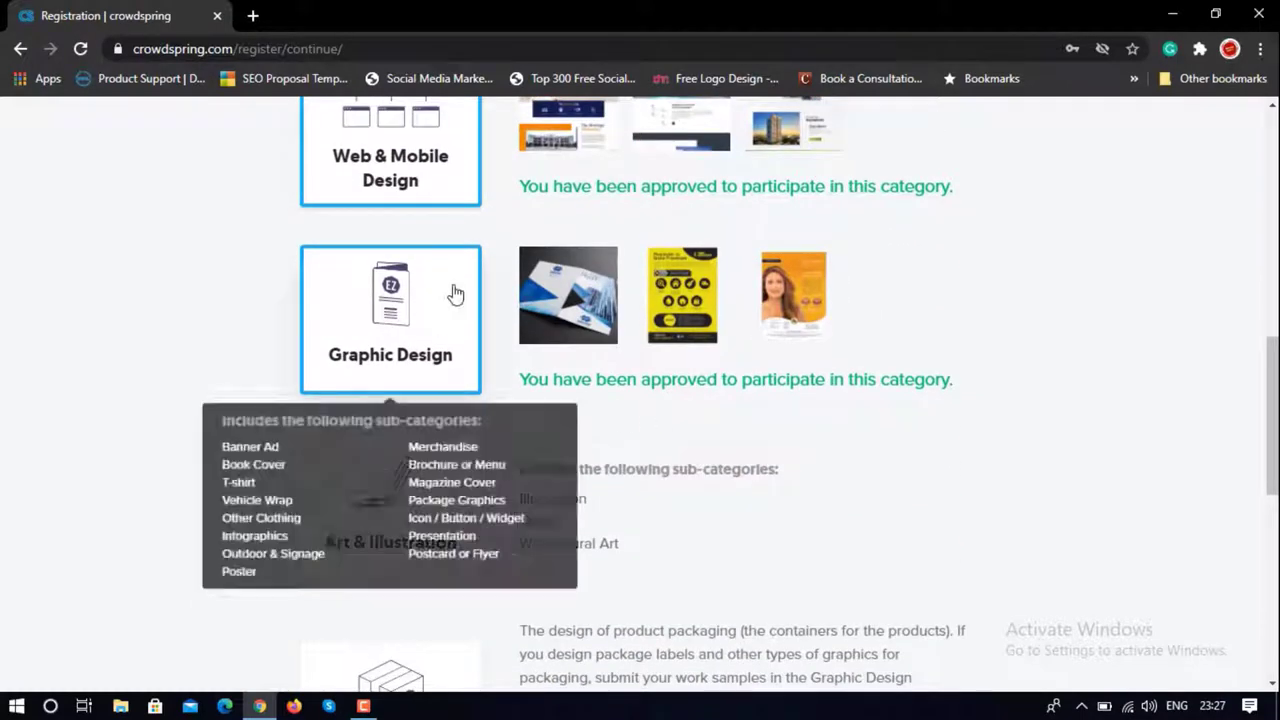
{"action": "scroll", "coordinate": [872, 315], "scroll_direction": "down", "scroll_amount": 3}
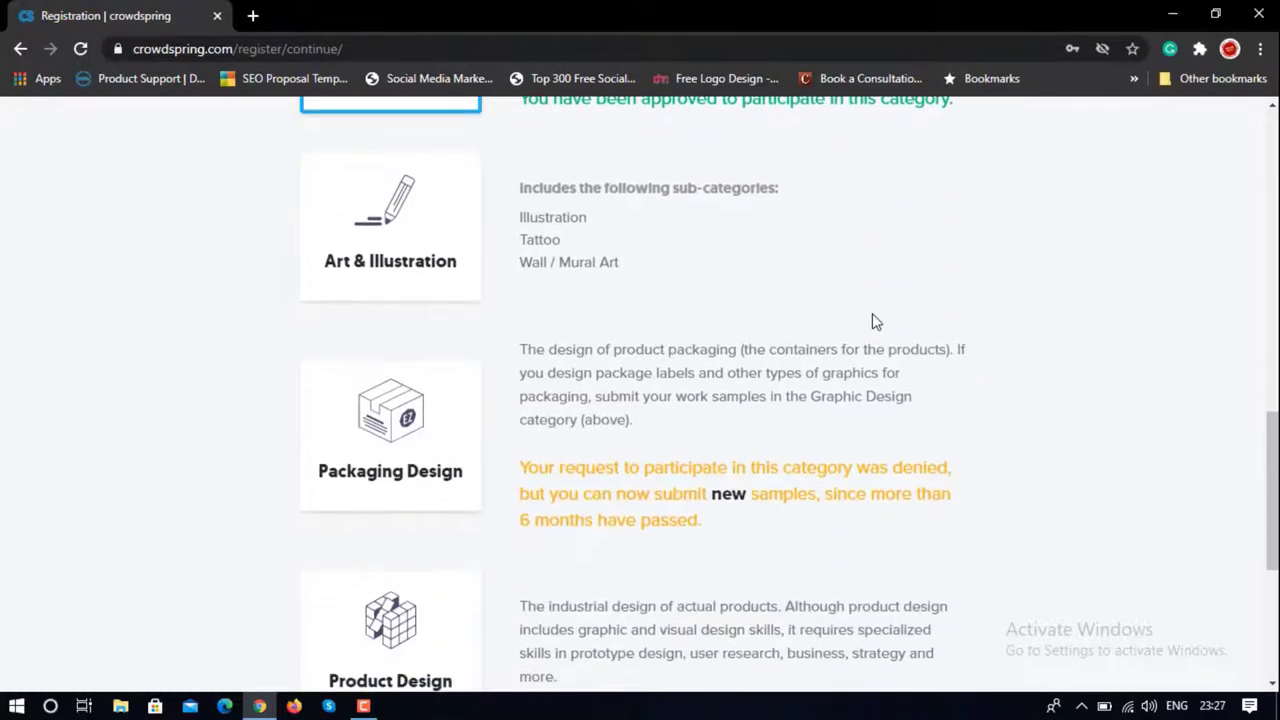
{"action": "scroll", "coordinate": [872, 320], "scroll_direction": "down", "scroll_amount": 4}
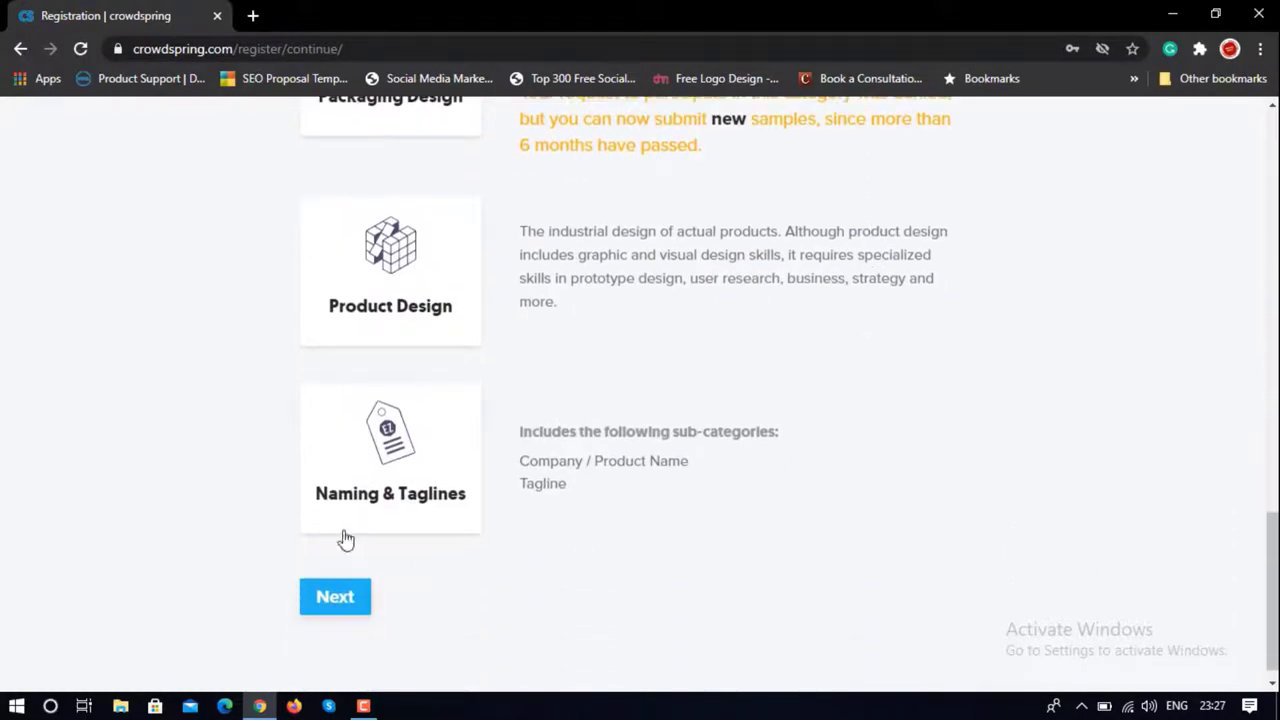
{"action": "scroll", "coordinate": [486, 471], "scroll_direction": "up", "scroll_amount": 5}
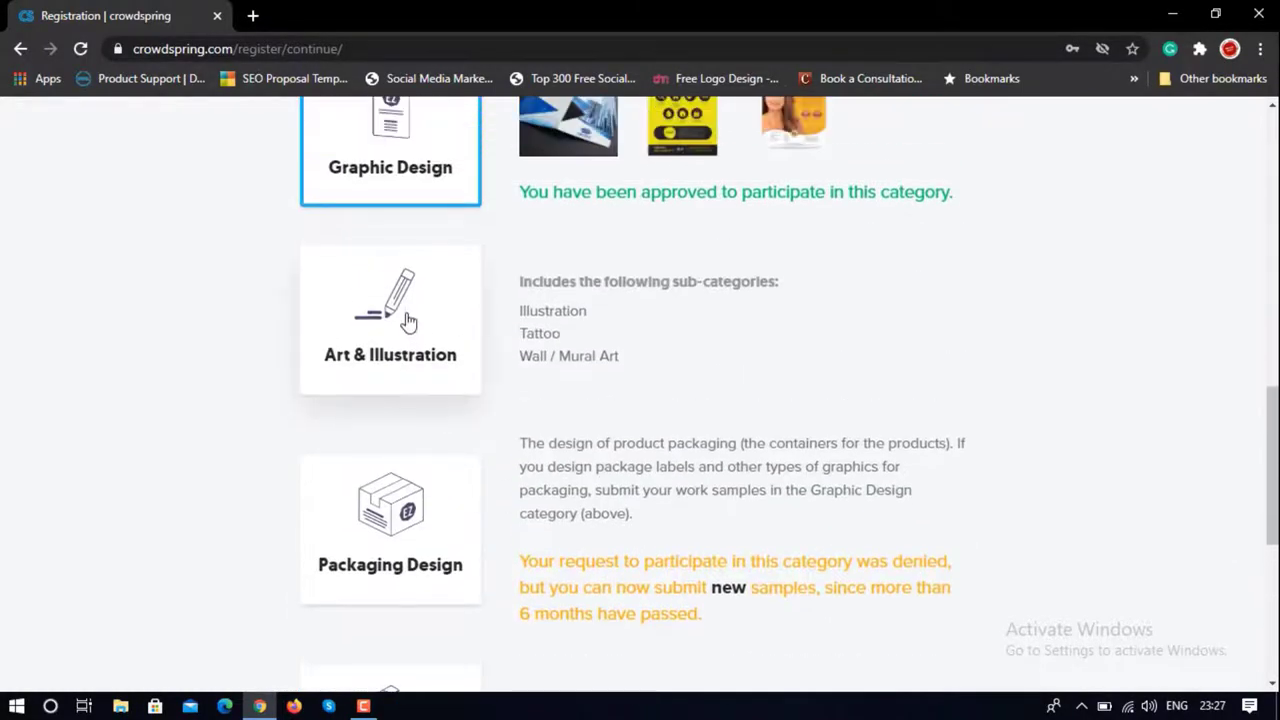
Open the Art & Illustration work sample upload, examine the originality, format, colorspace and size requirements, and cancel without adding files.
{"action": "left_click", "coordinate": [407, 320]}
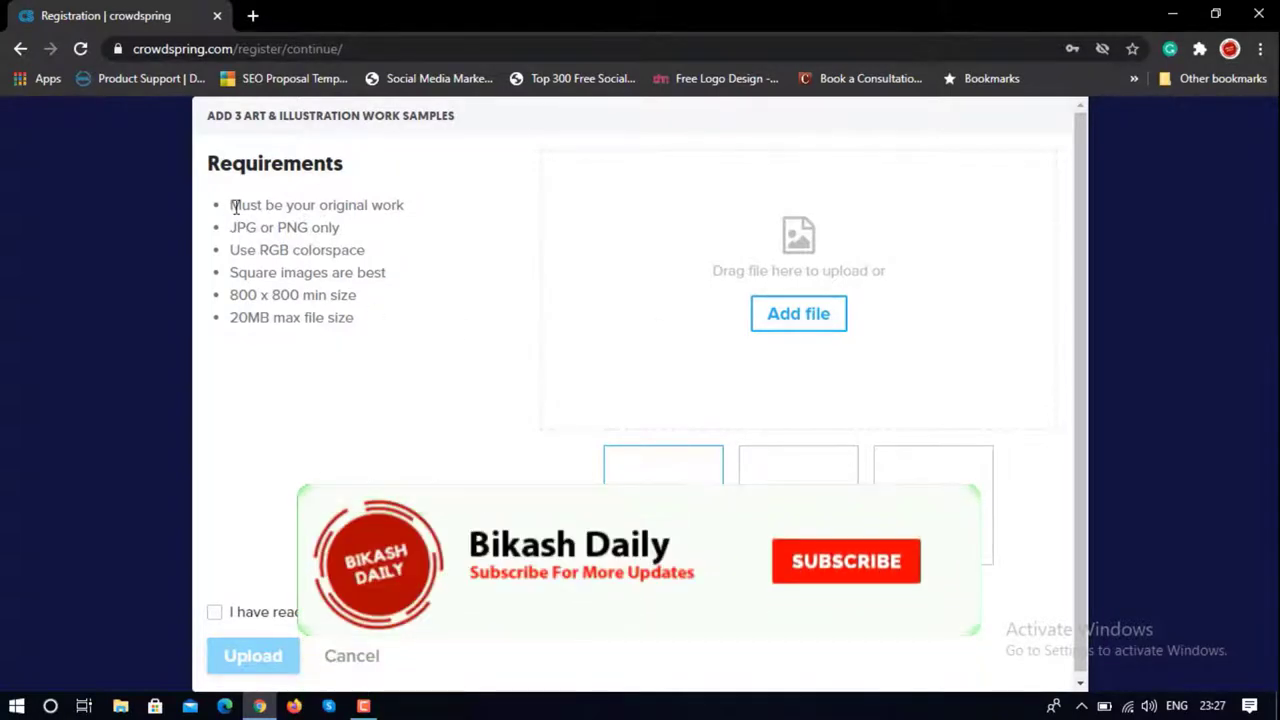
{"action": "left_click_drag", "start_coordinate": [238, 206], "coordinate": [405, 207]}
{"action": "left_click", "coordinate": [264, 246]}
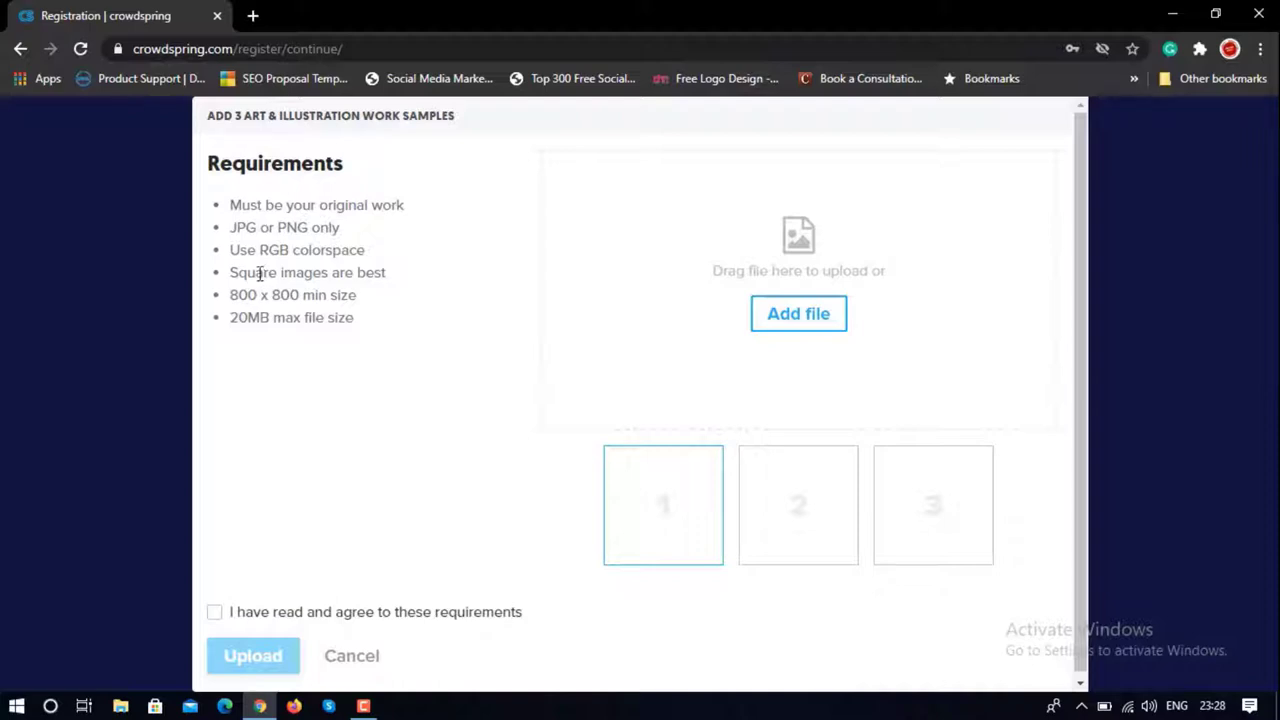
{"action": "left_click_drag", "start_coordinate": [233, 229], "coordinate": [332, 229]}
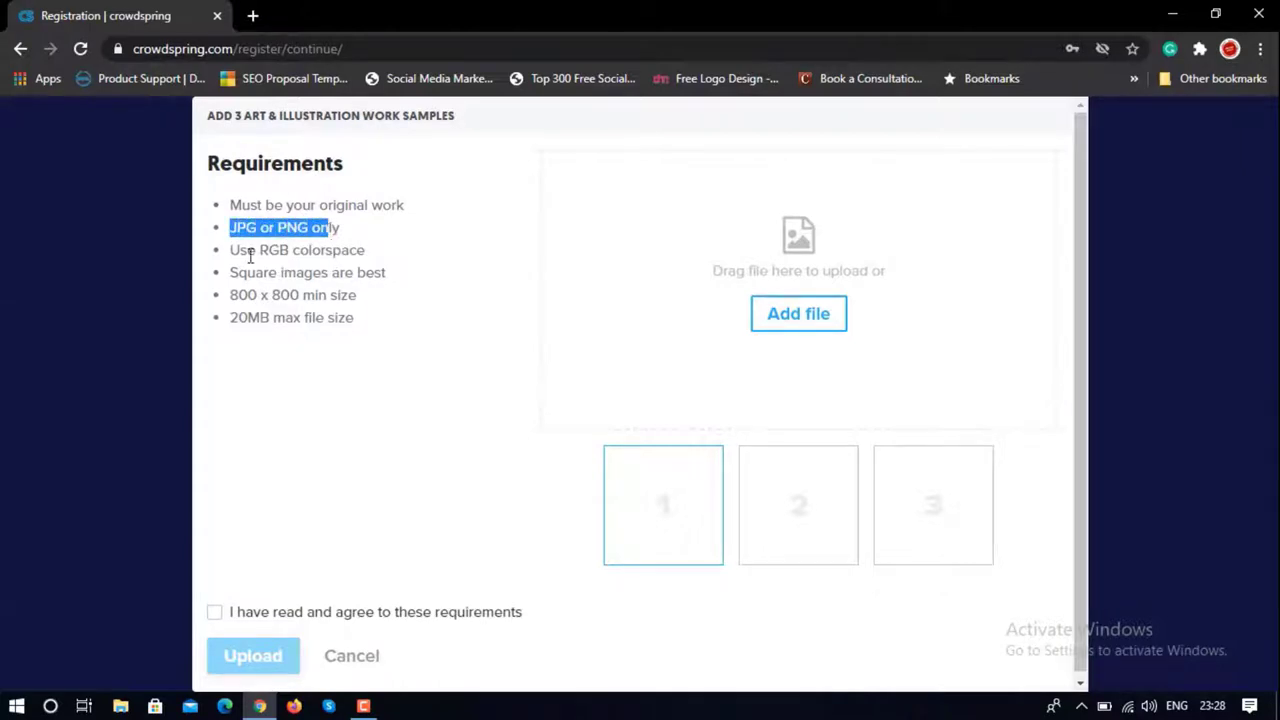
{"action": "left_click_drag", "start_coordinate": [229, 250], "coordinate": [368, 252]}
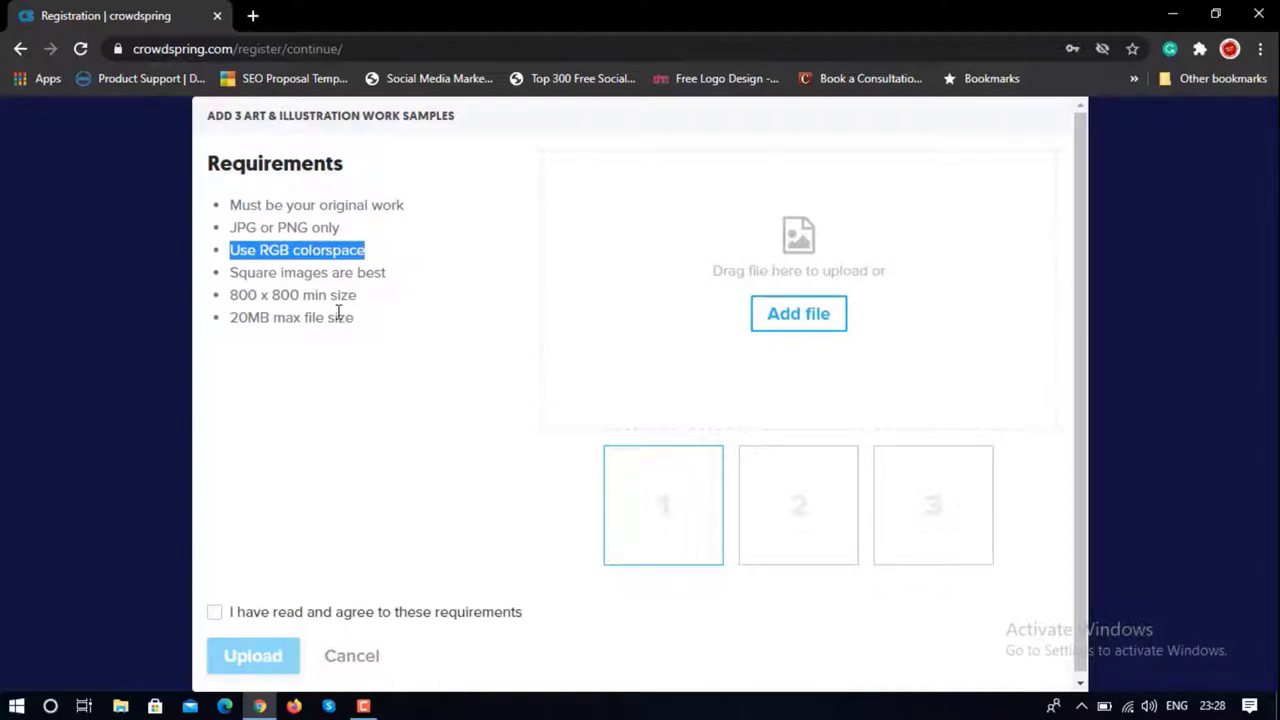
{"action": "scroll", "coordinate": [338, 313], "scroll_direction": "down", "scroll_amount": 1}
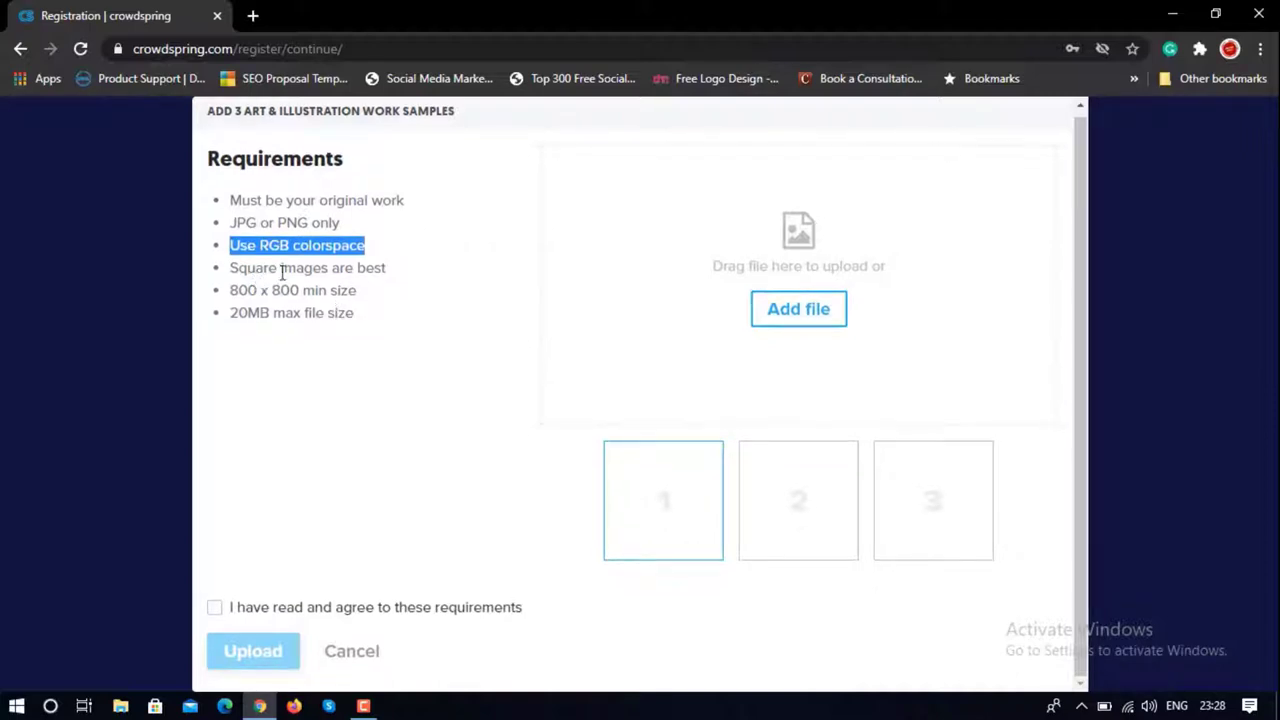
{"action": "left_click", "coordinate": [366, 271]}
{"action": "double_click", "coordinate": [366, 271]}
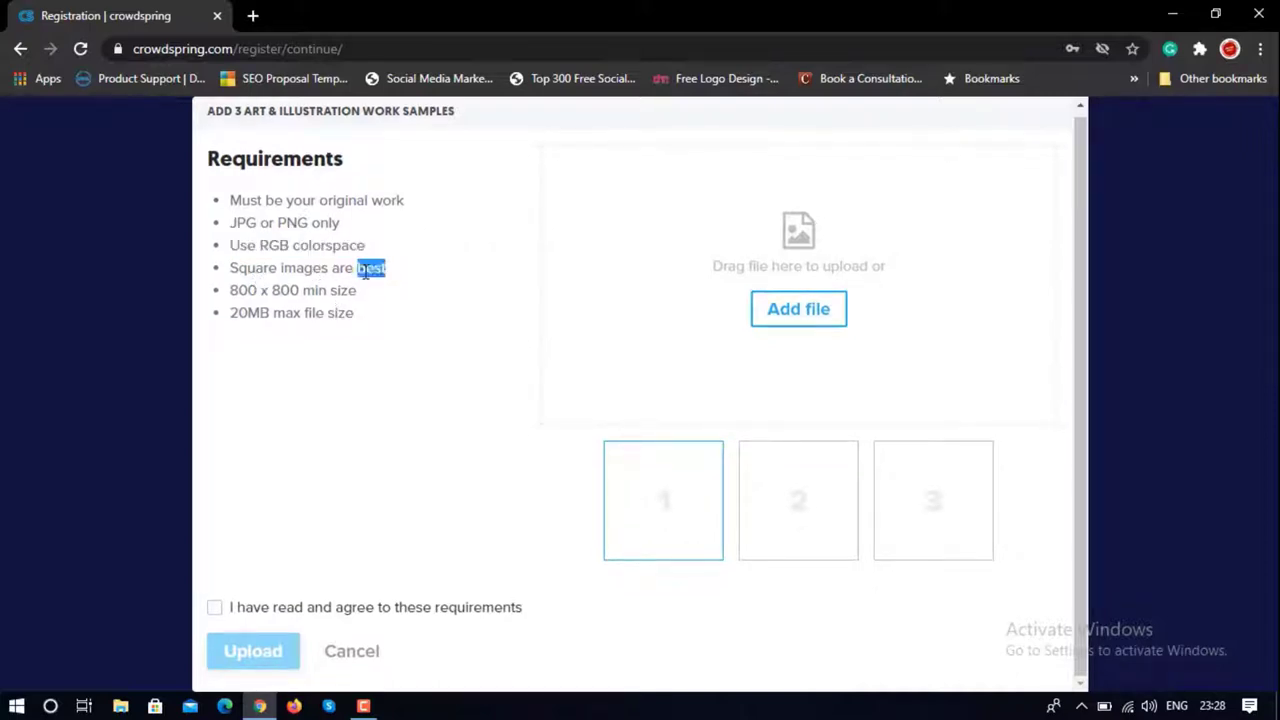
{"action": "left_click", "coordinate": [368, 272]}
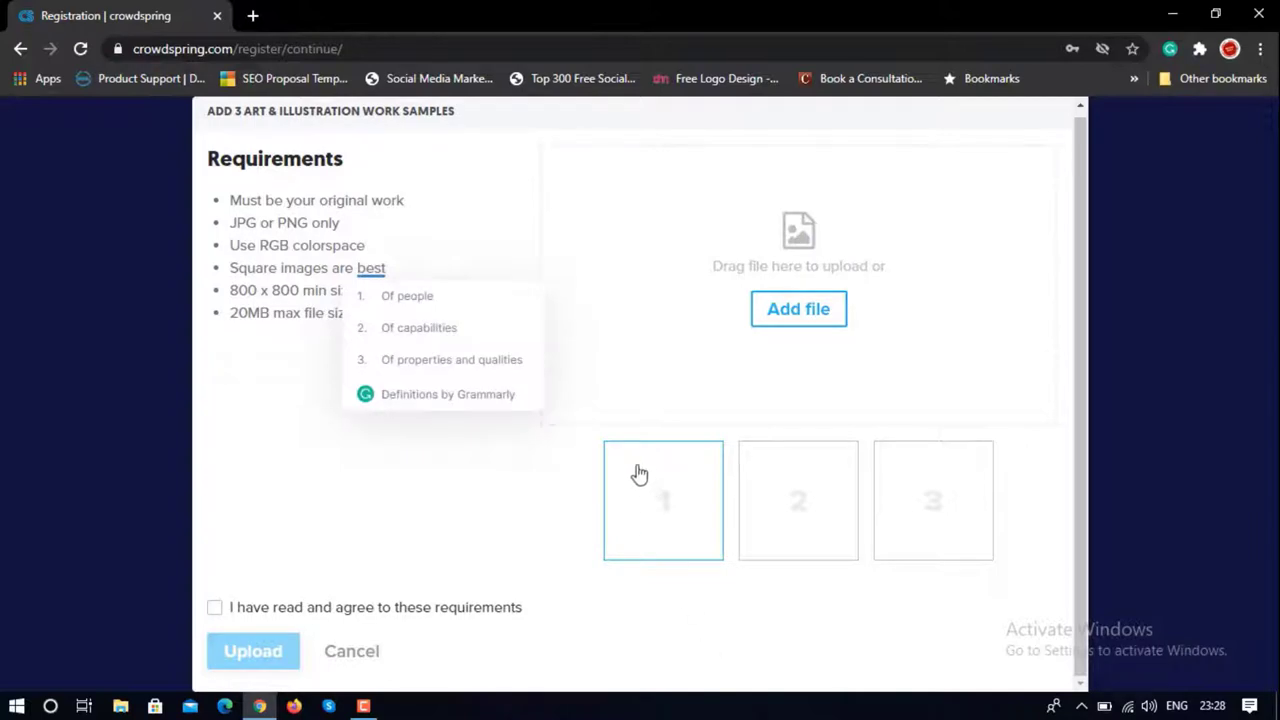
{"action": "left_click", "coordinate": [461, 512]}
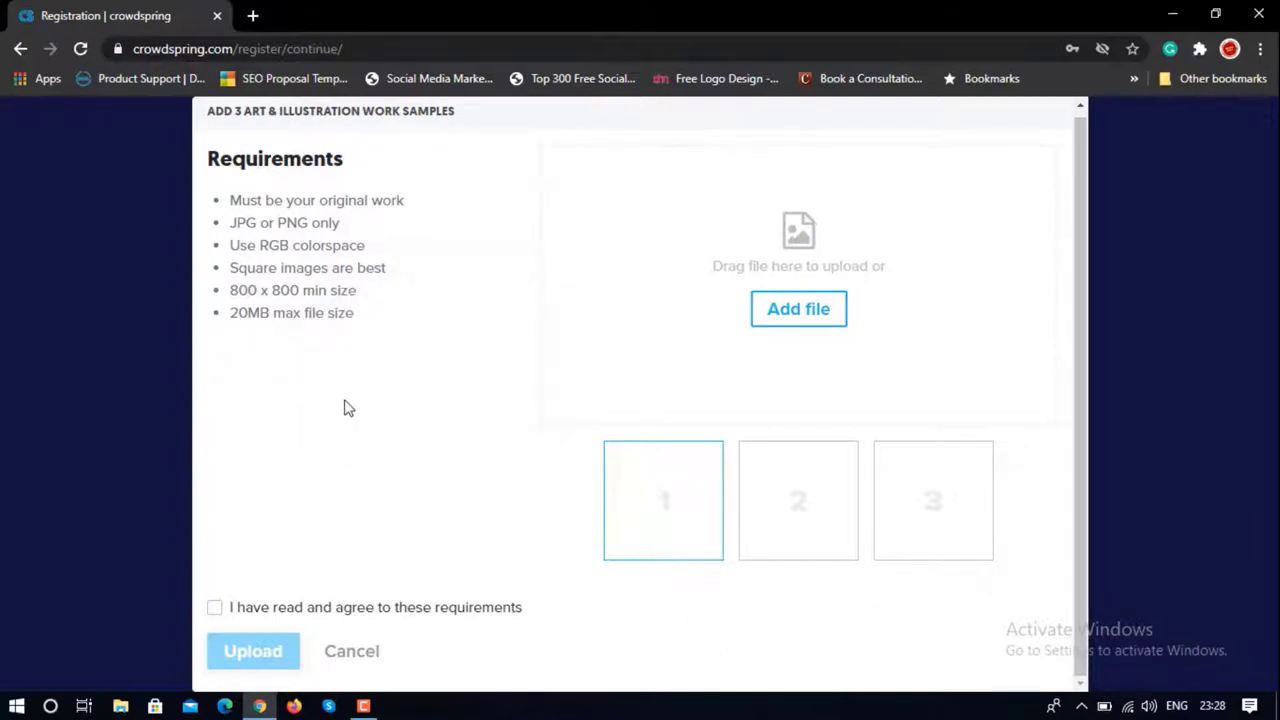
{"action": "left_click_drag", "start_coordinate": [228, 297], "coordinate": [344, 292]}
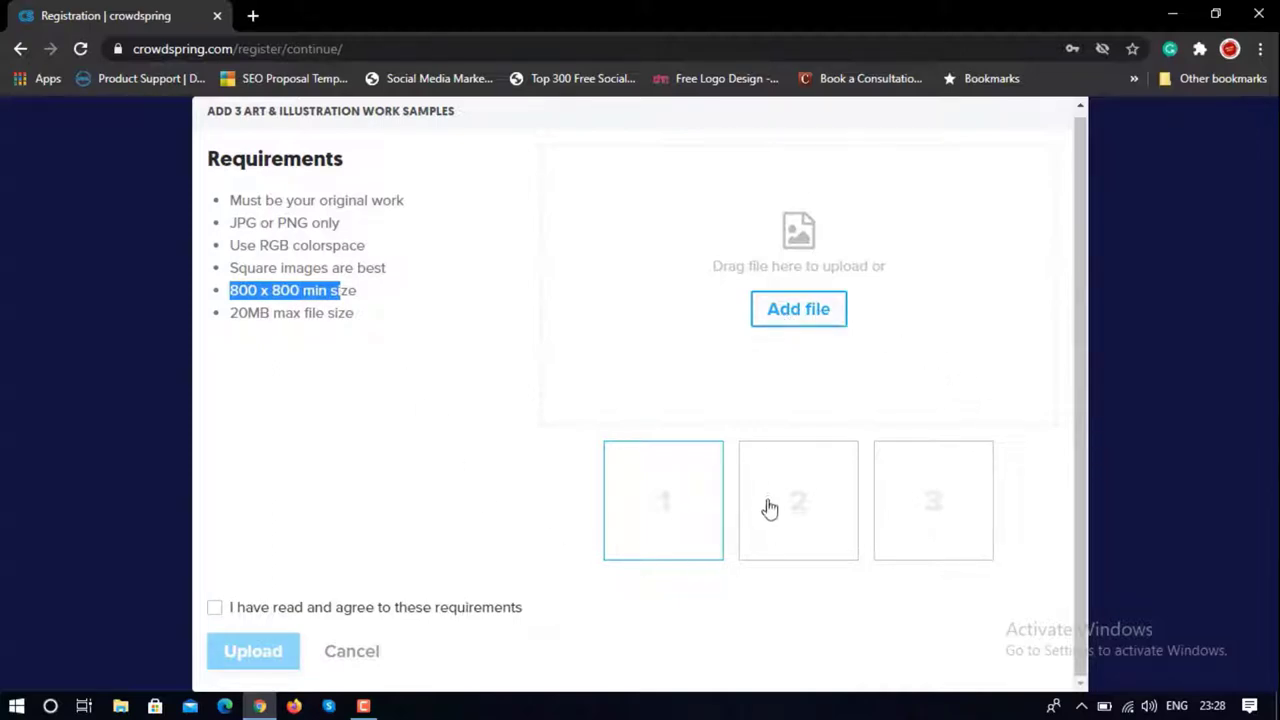
{"action": "left_click", "coordinate": [352, 651]}
Review the approval status of the Logo & Identity through Product Design categories, and return to the account's verification page.
{"action": "scroll", "coordinate": [637, 523], "scroll_direction": "up", "scroll_amount": 4}
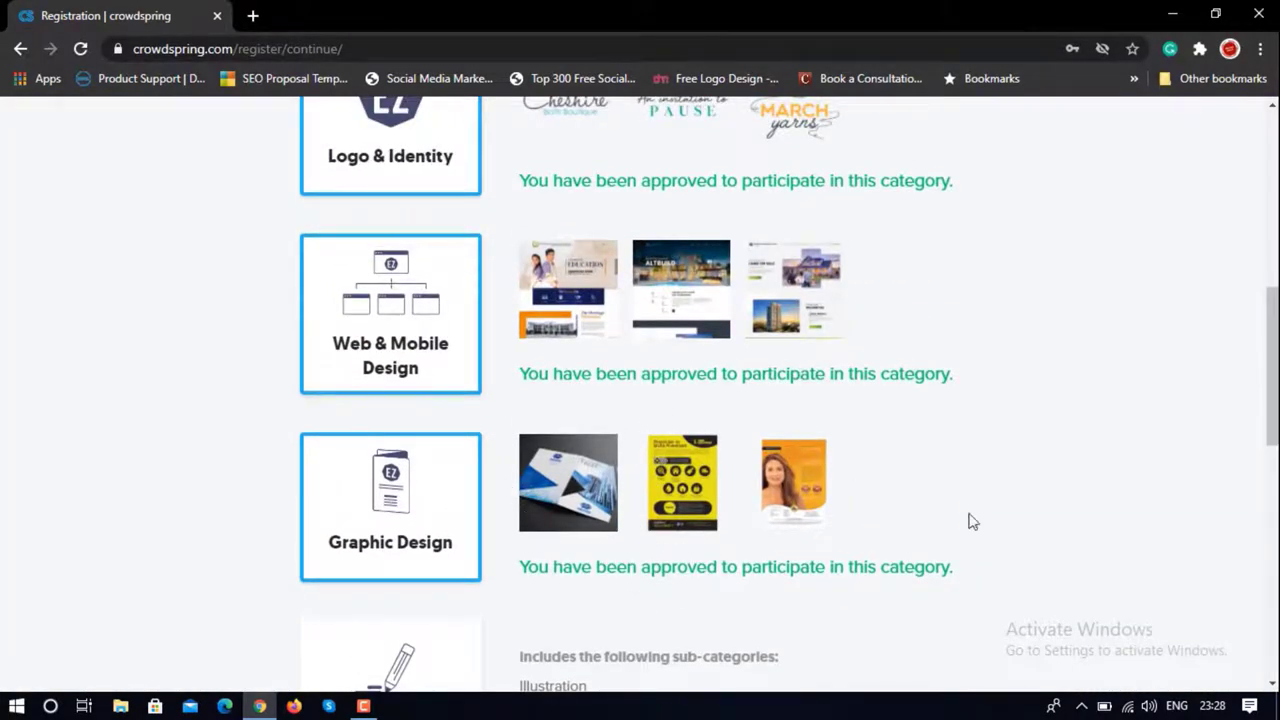
{"action": "scroll", "coordinate": [1122, 490], "scroll_direction": "down", "scroll_amount": 1}
{"action": "scroll", "coordinate": [1124, 490], "scroll_direction": "down", "scroll_amount": 4}
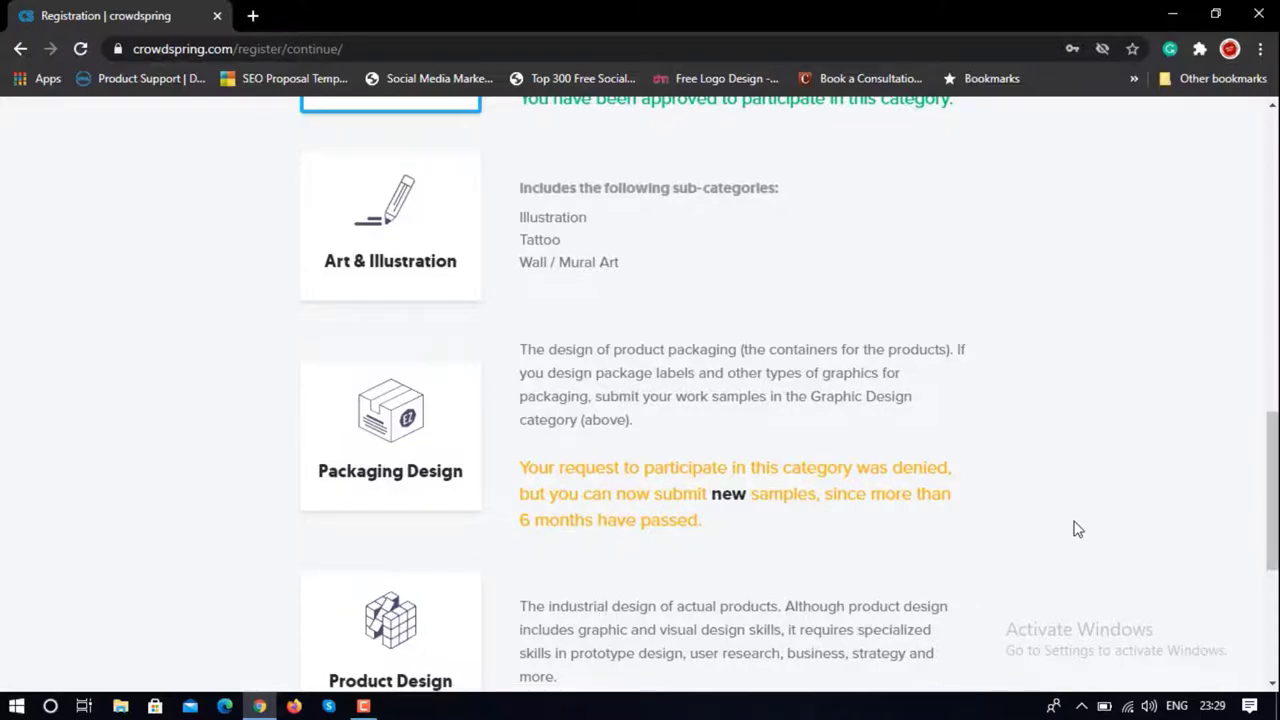
{"action": "scroll", "coordinate": [1075, 529], "scroll_direction": "up", "scroll_amount": 7}
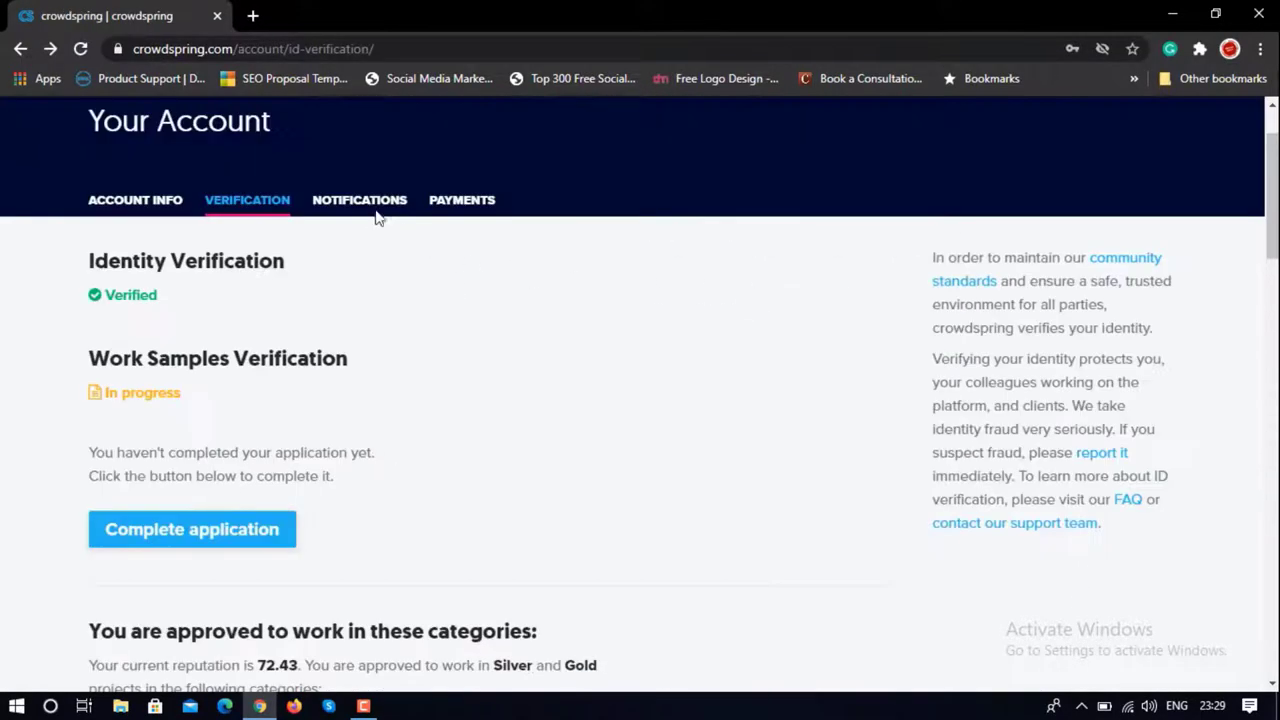
Open the account's notification settings and look over the on-site options for new projects, projects and watchlist.
{"action": "left_click", "coordinate": [370, 210]}
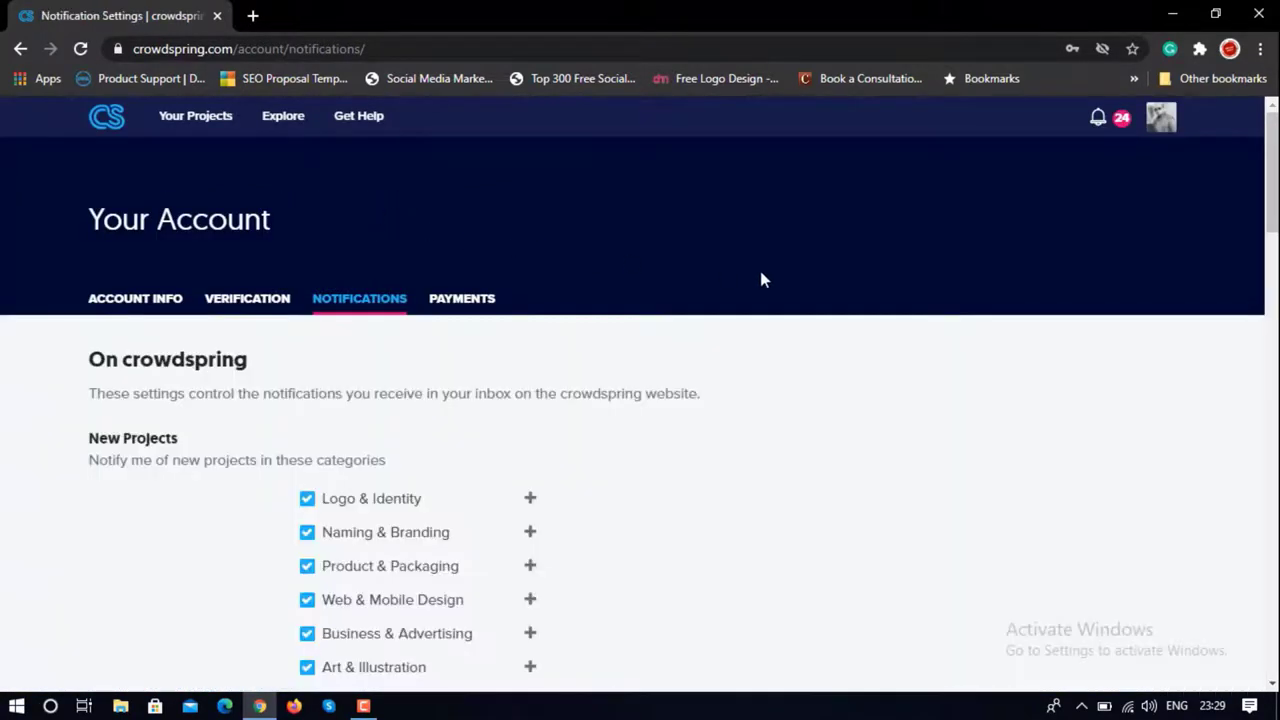
{"action": "scroll", "coordinate": [869, 290], "scroll_direction": "down", "scroll_amount": 3}
{"action": "scroll", "coordinate": [869, 290], "scroll_direction": "down", "scroll_amount": 1}
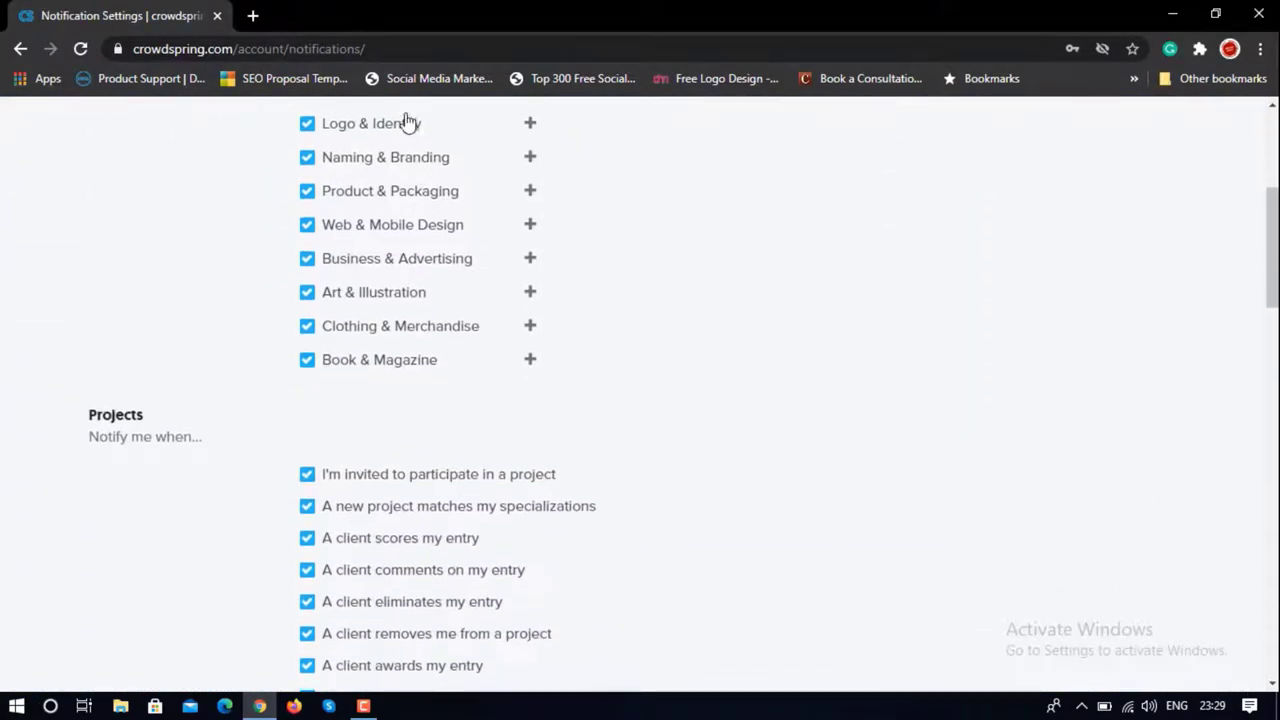
{"action": "scroll", "coordinate": [360, 380], "scroll_direction": "down", "scroll_amount": 8}
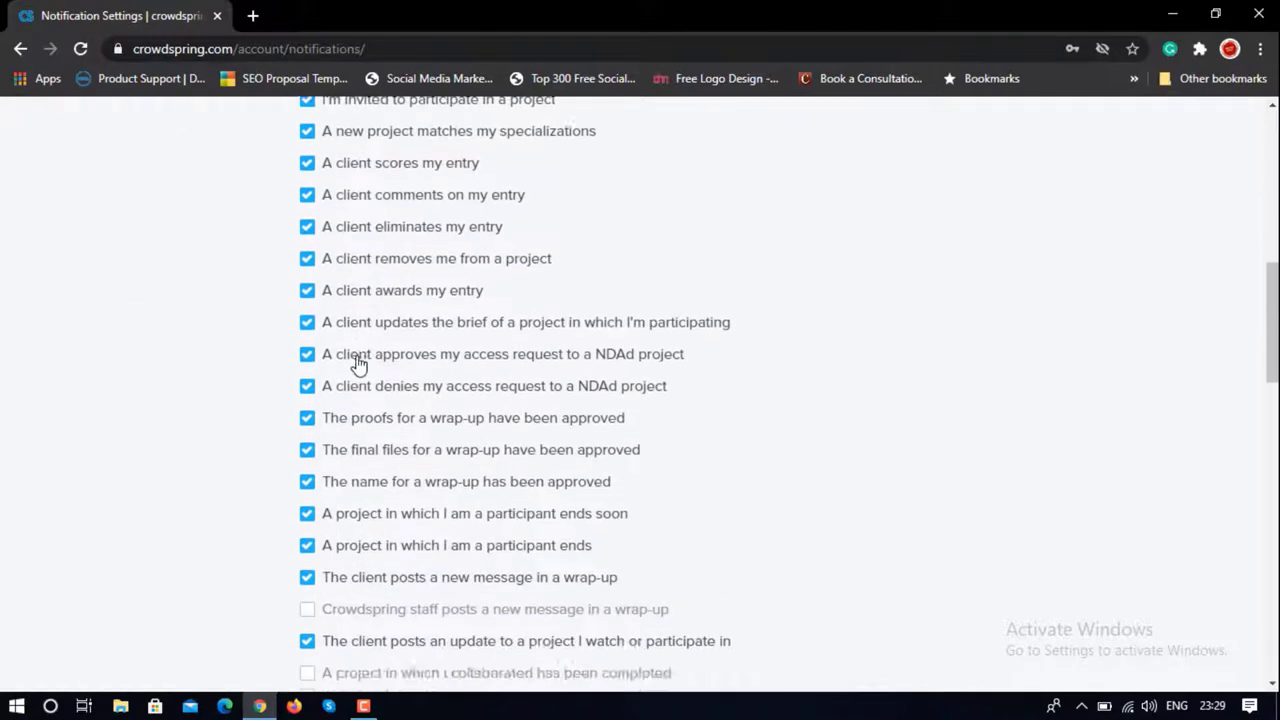
{"action": "scroll", "coordinate": [358, 363], "scroll_direction": "down", "scroll_amount": 1}
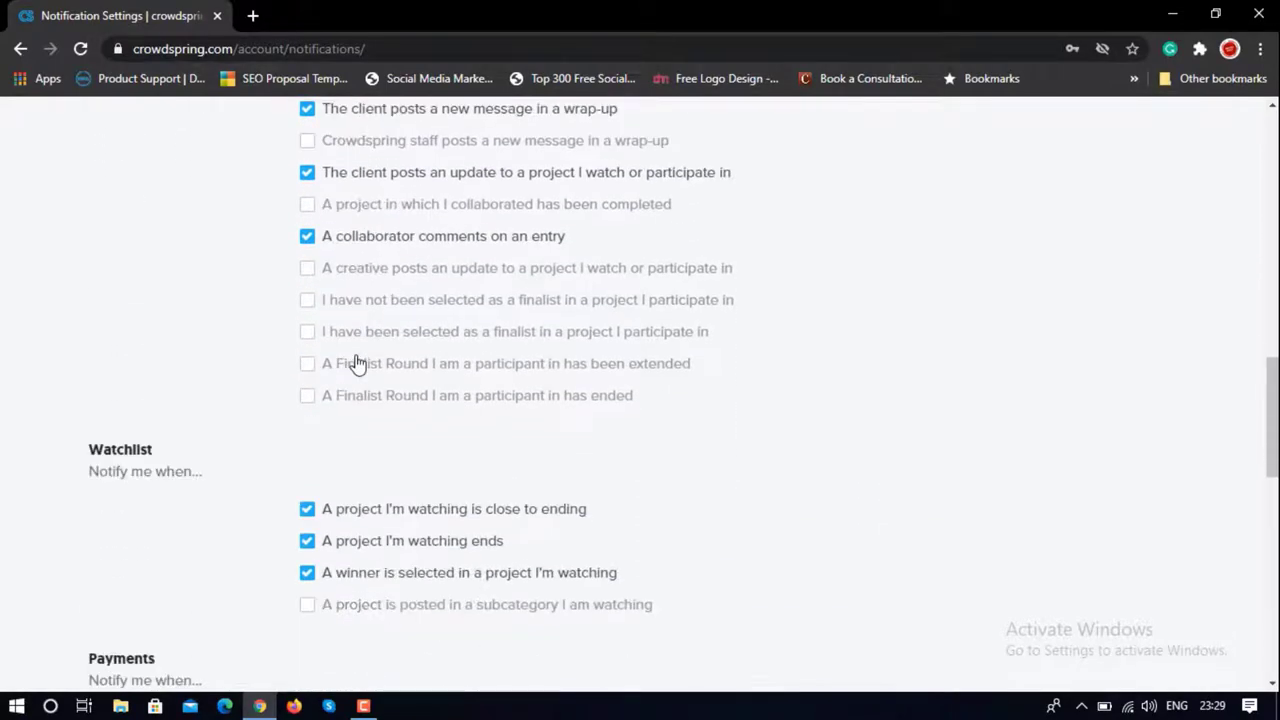
{"action": "scroll", "coordinate": [358, 363], "scroll_direction": "down", "scroll_amount": 1}
{"action": "scroll", "coordinate": [358, 363], "scroll_direction": "up", "scroll_amount": 13}
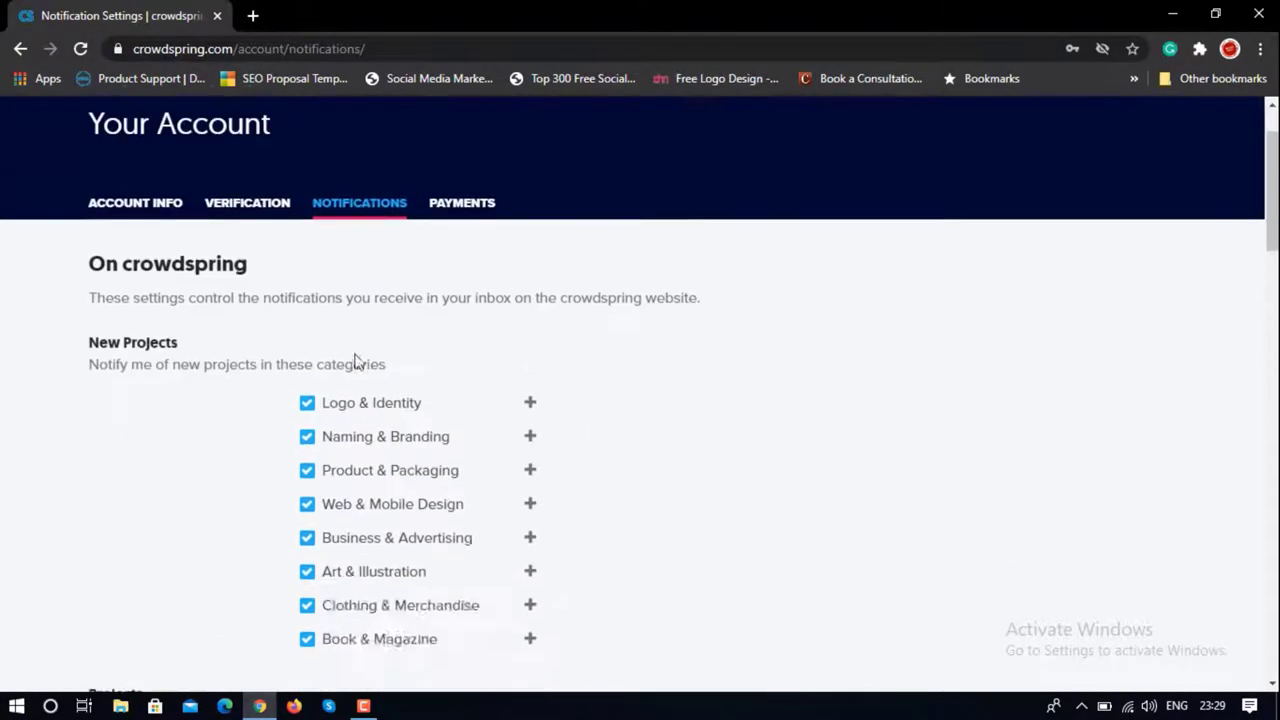
{"action": "scroll", "coordinate": [380, 349], "scroll_direction": "down", "scroll_amount": 4}
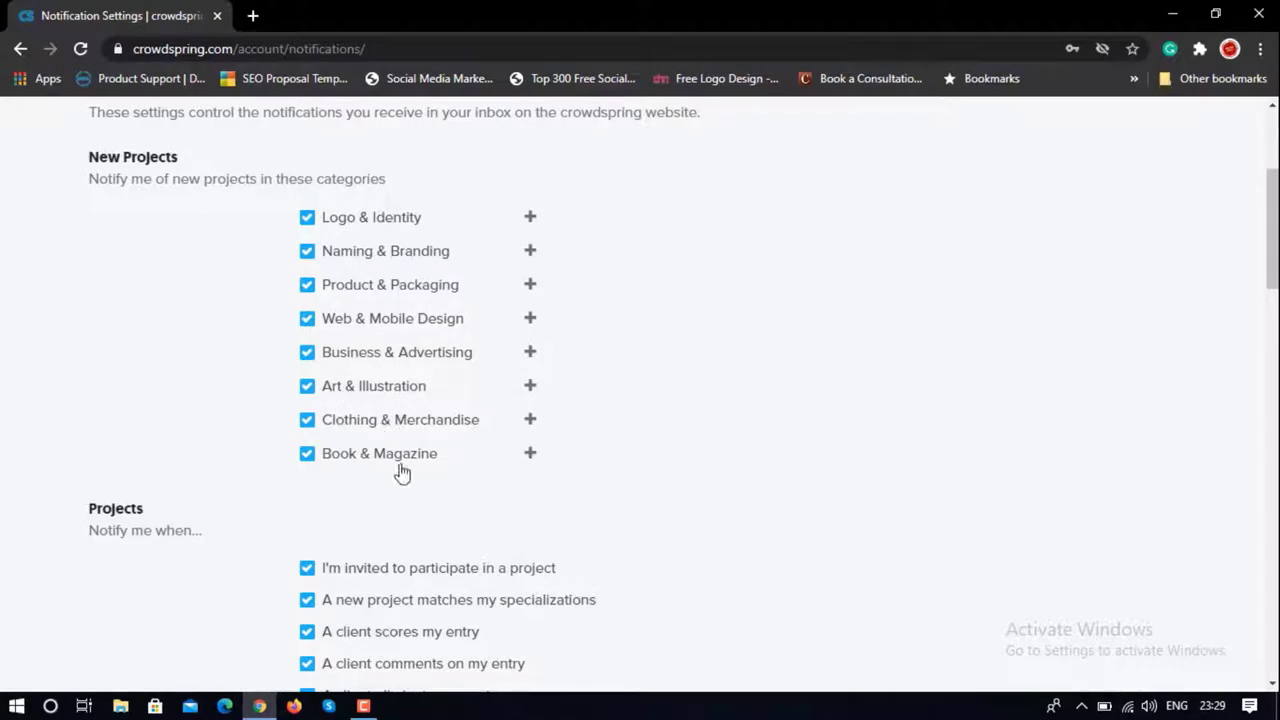
Toggle Logo & Identity new-project notifications off and back on, and examine the project, payment and email notification settings.
{"action": "left_click", "coordinate": [308, 222]}
{"action": "left_click", "coordinate": [309, 222]}
{"action": "scroll", "coordinate": [470, 377], "scroll_direction": "down", "scroll_amount": 4}
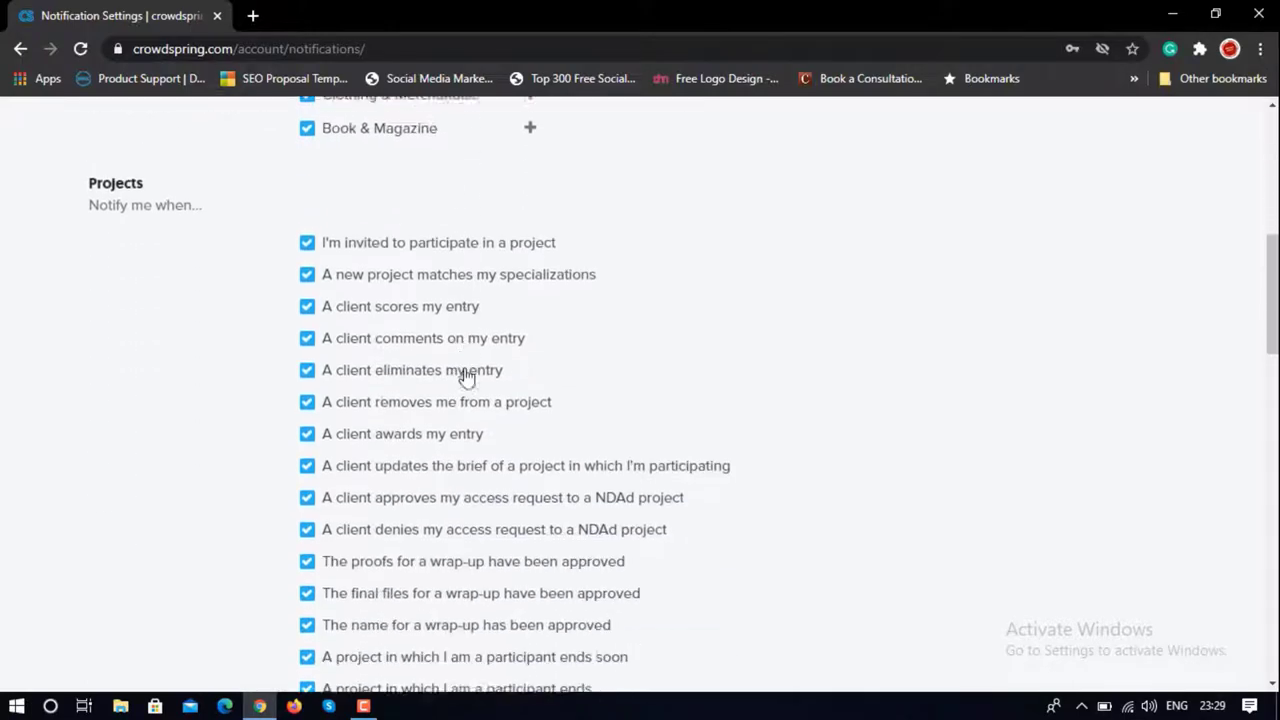
{"action": "scroll", "coordinate": [451, 221], "scroll_direction": "down", "scroll_amount": 9}
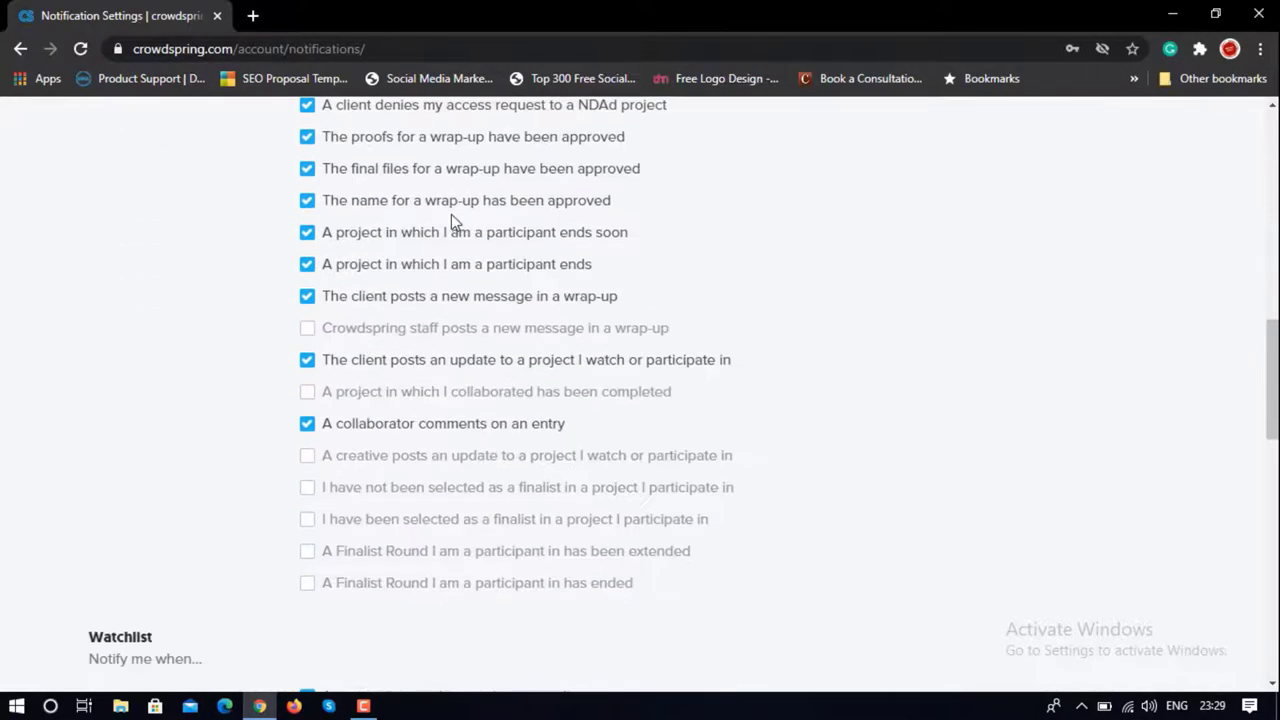
{"action": "scroll", "coordinate": [451, 221], "scroll_direction": "down", "scroll_amount": 2}
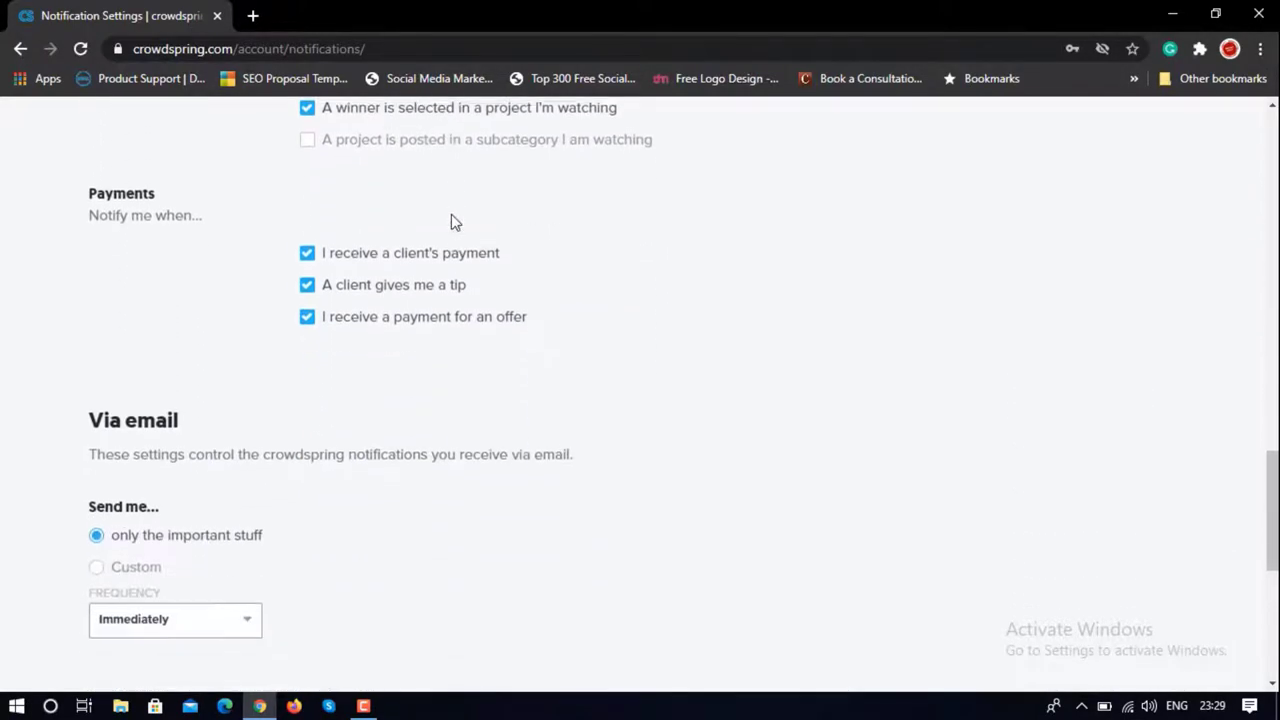
{"action": "scroll", "coordinate": [451, 221], "scroll_direction": "down", "scroll_amount": 3}
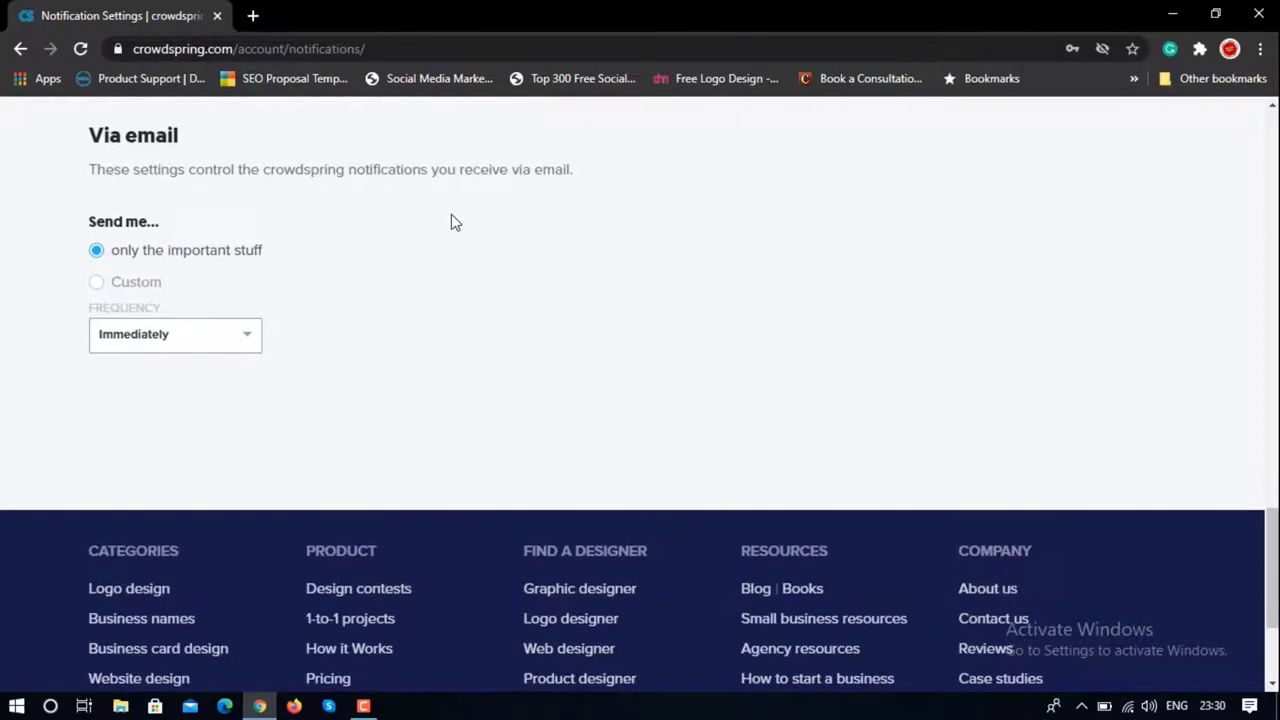
{"action": "scroll", "coordinate": [451, 221], "scroll_direction": "up", "scroll_amount": 20}
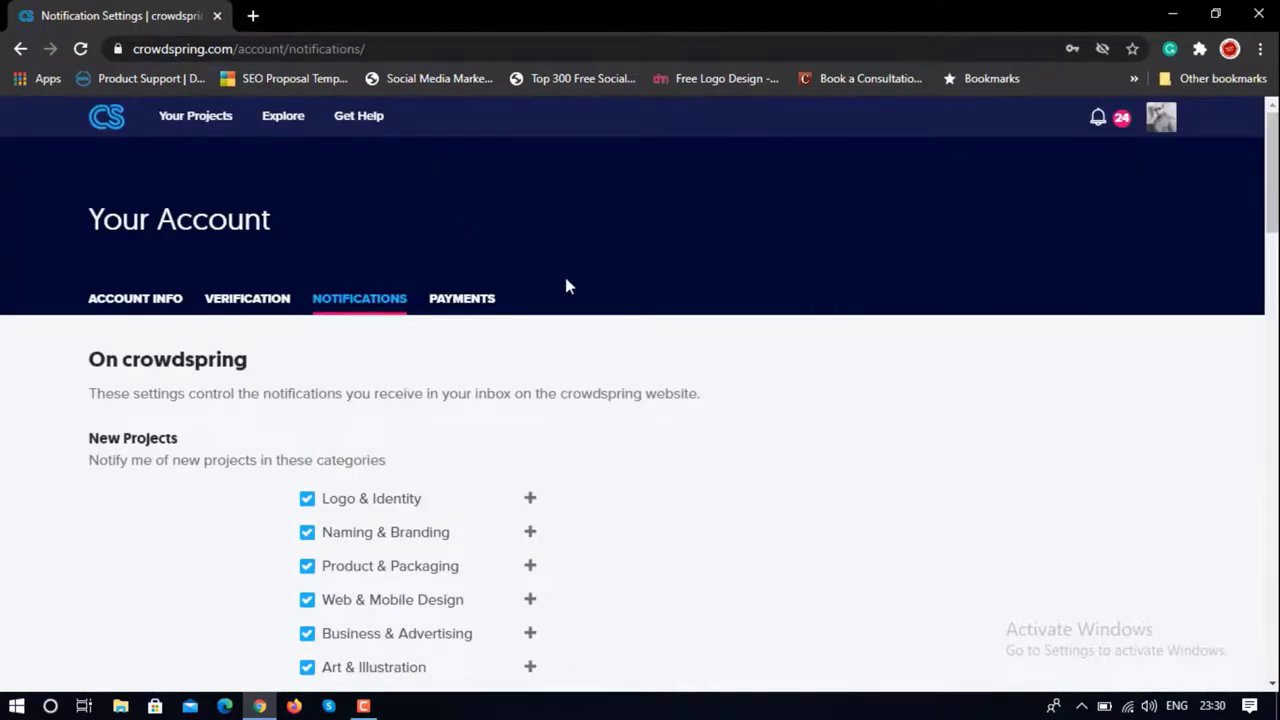
Open the account's payments page, review the balance and pending awards, and check the management options for the Payoneer account.
{"action": "left_click", "coordinate": [477, 302]}
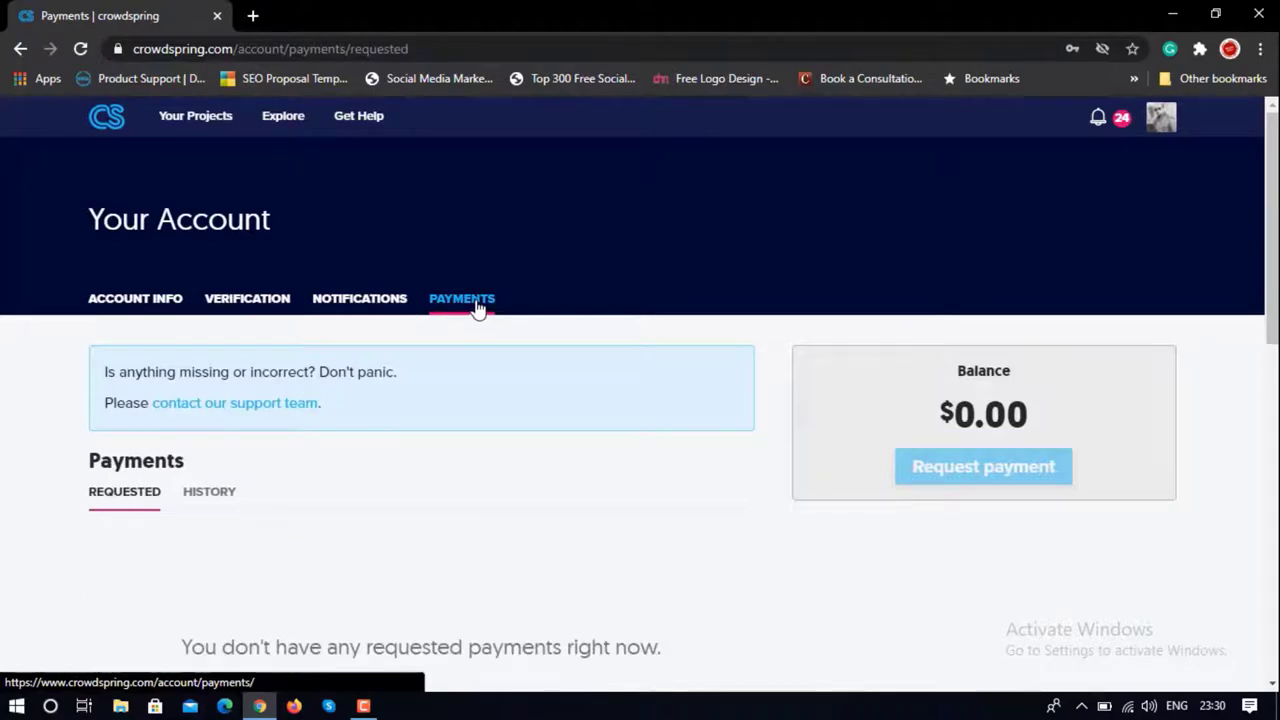
{"action": "scroll", "coordinate": [477, 307], "scroll_direction": "down", "scroll_amount": 5}
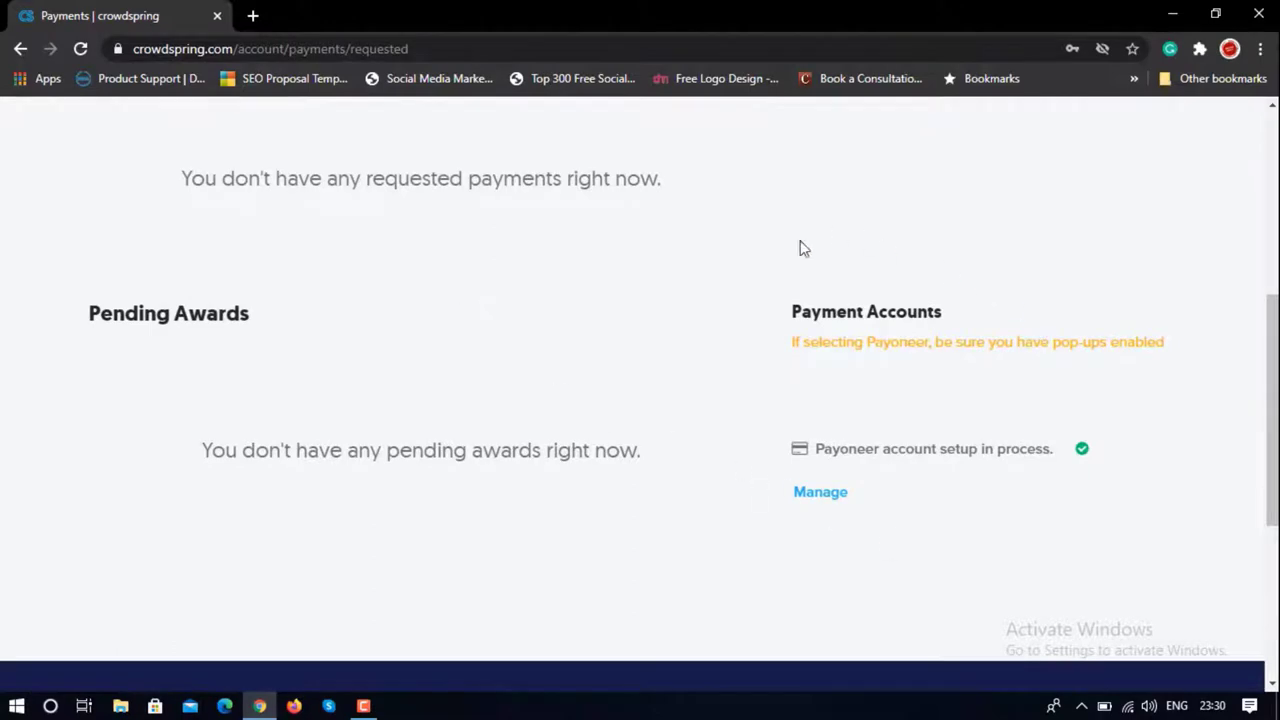
{"action": "left_click_drag", "start_coordinate": [783, 467], "coordinate": [1023, 540]}
{"action": "left_click", "coordinate": [1063, 546]}
{"action": "left_click", "coordinate": [827, 498]}
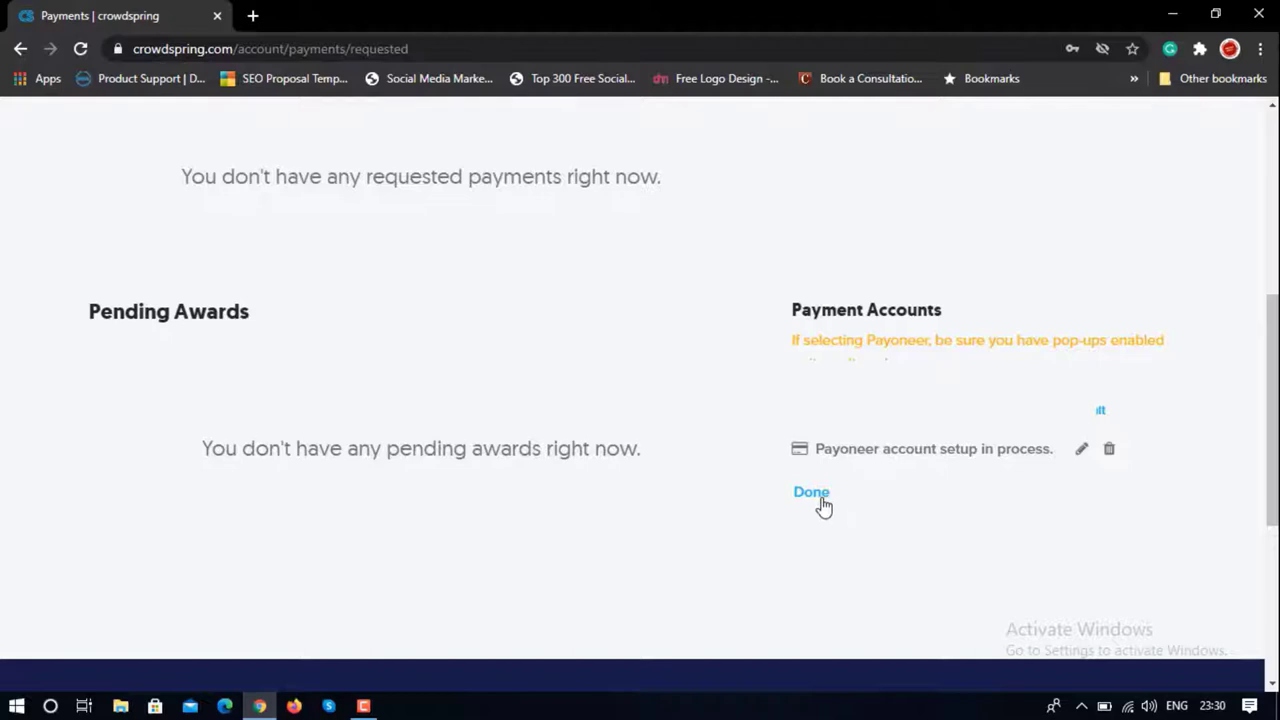
{"action": "left_click", "coordinate": [816, 496]}
{"action": "scroll", "coordinate": [420, 500], "scroll_direction": "up", "scroll_amount": 5}
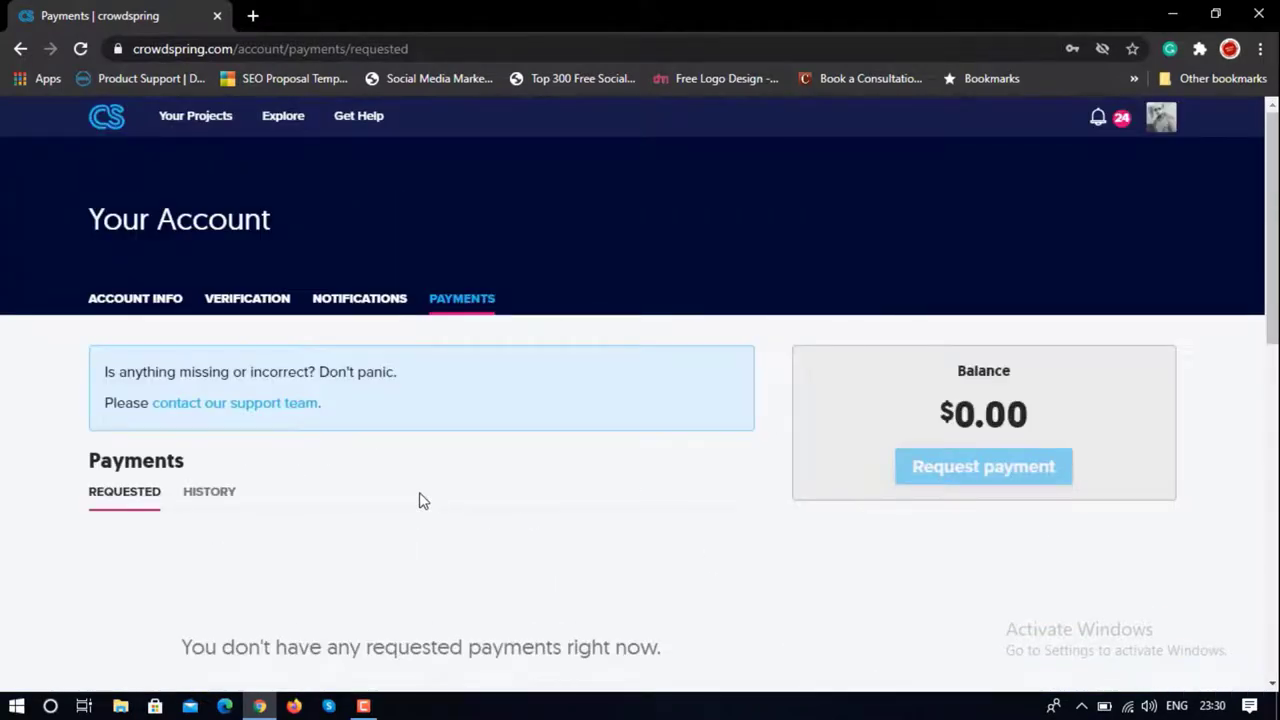
View the watchlist under Your Projects, and open the Explore listing to look at available projects.
{"action": "left_click", "coordinate": [119, 132]}
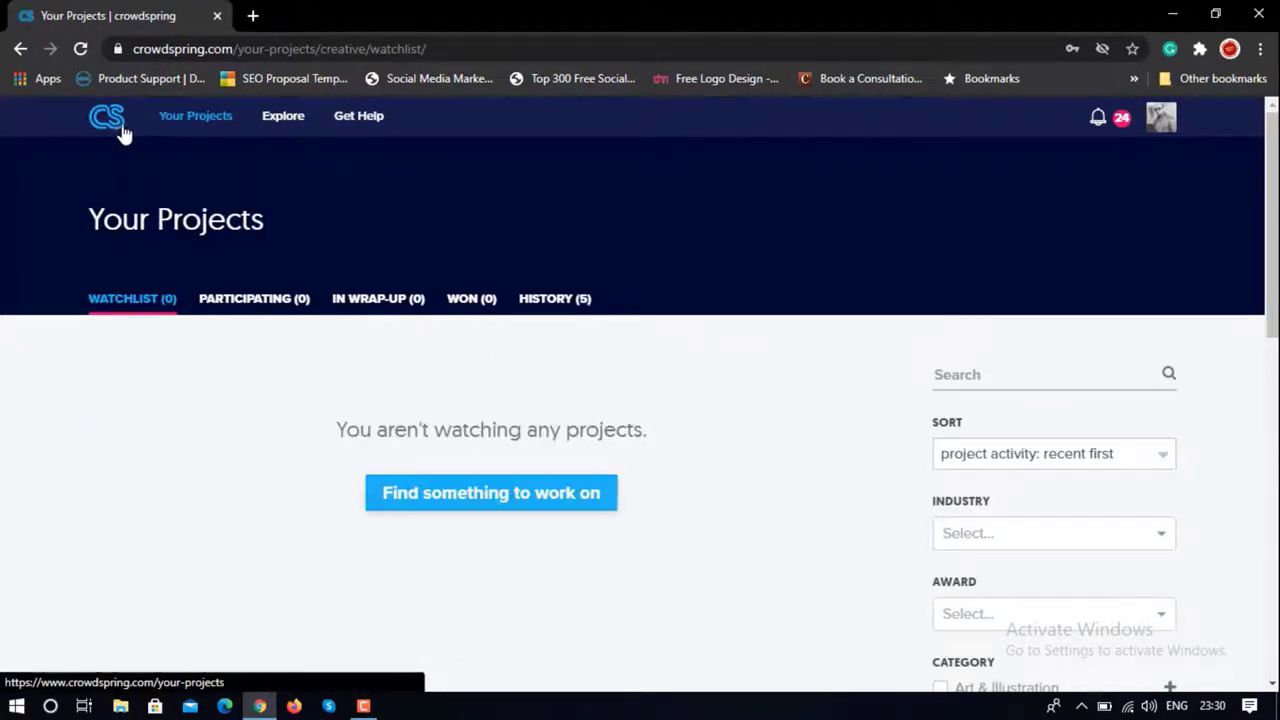
{"action": "left_click", "coordinate": [286, 122]}
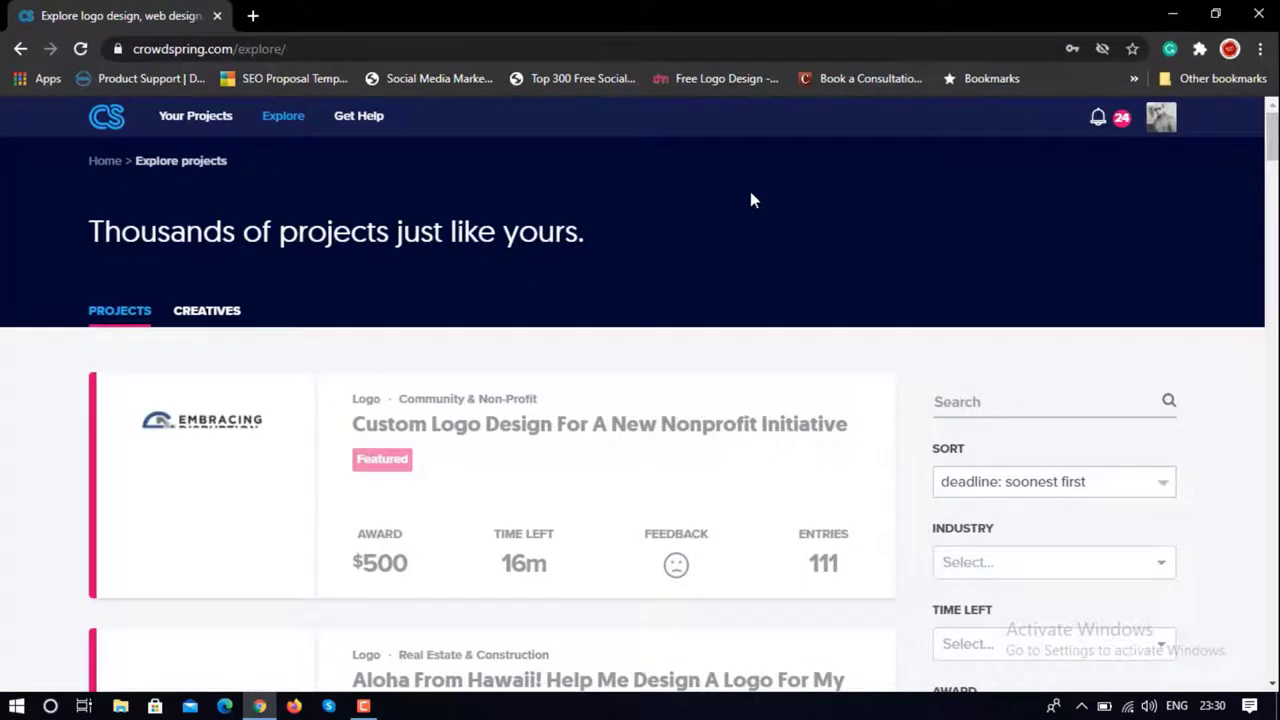
{"action": "scroll", "coordinate": [750, 188], "scroll_direction": "down", "scroll_amount": 3}
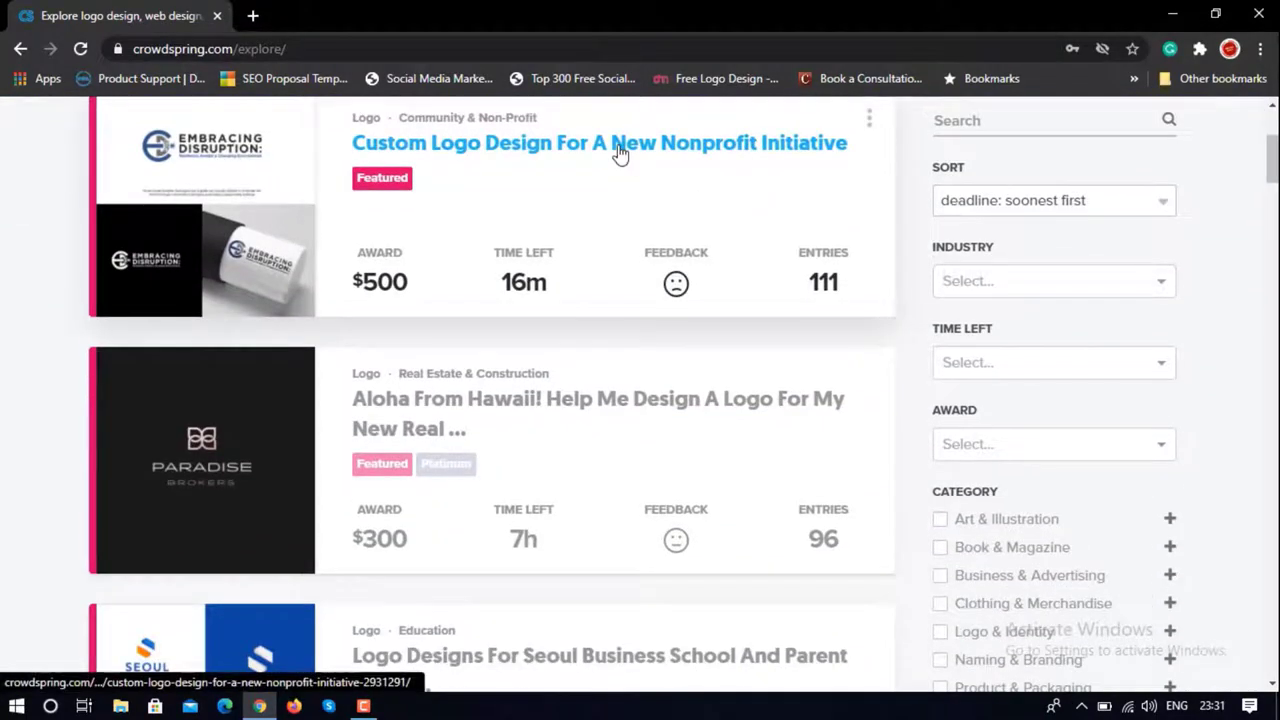
Open the Custom Logo Design For A New Nonprofit Initiative project in a new tab, review it, and close that tab.
{"action": "right_click", "coordinate": [620, 152]}
{"action": "left_click", "coordinate": [645, 160]}
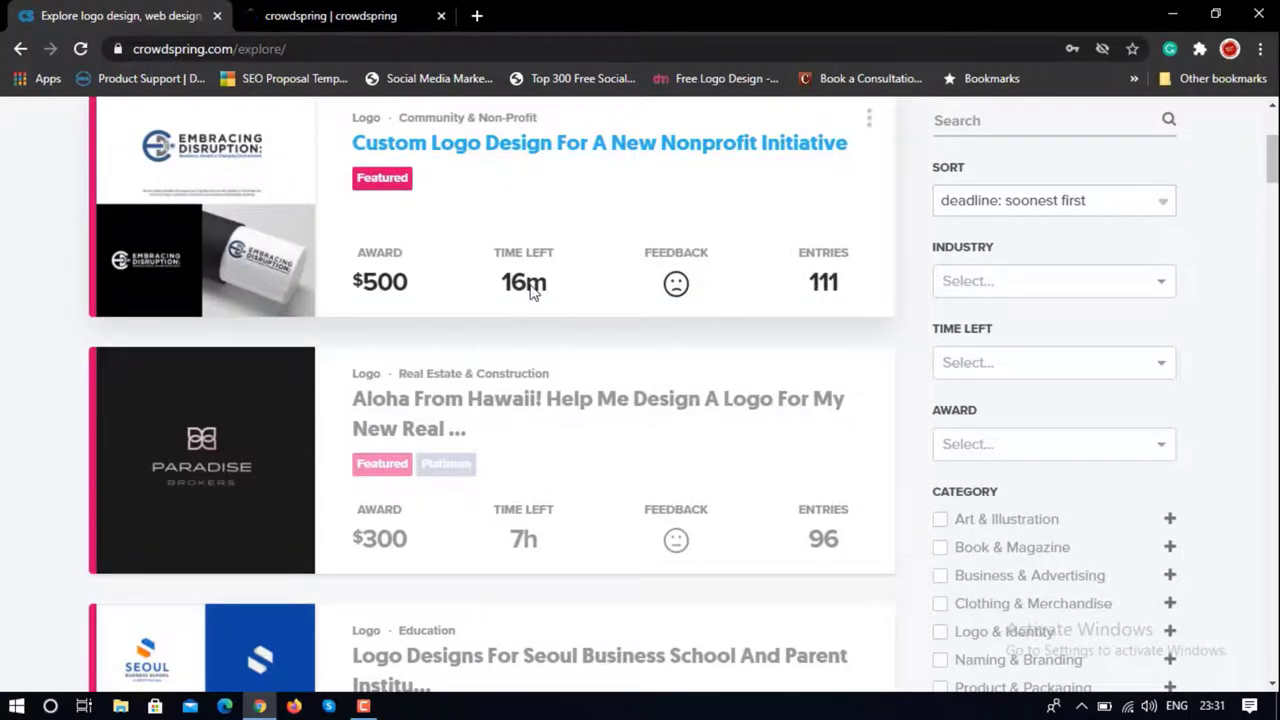
{"action": "left_click", "coordinate": [441, 16]}
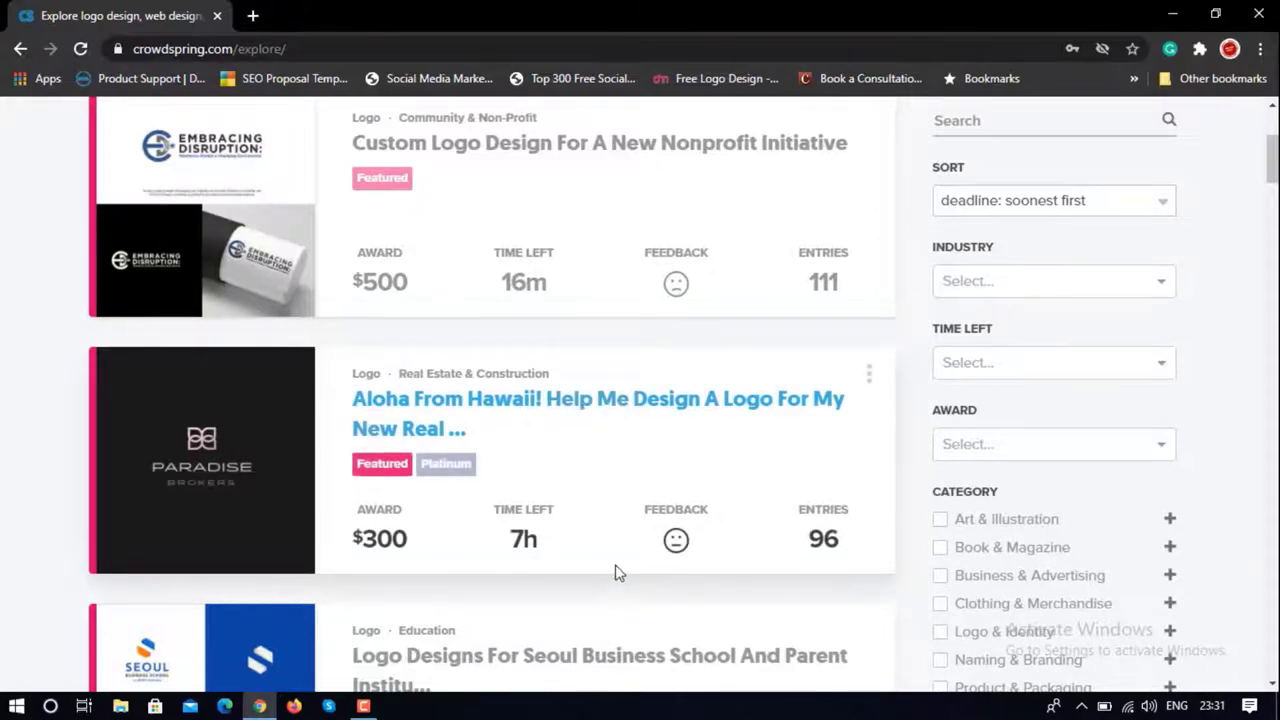
Browse further project listings and open the featured, assured logo design project for a tech start-up in a new tab.
{"action": "scroll", "coordinate": [612, 570], "scroll_direction": "down", "scroll_amount": 2}
{"action": "scroll", "coordinate": [840, 530], "scroll_direction": "down", "scroll_amount": 3}
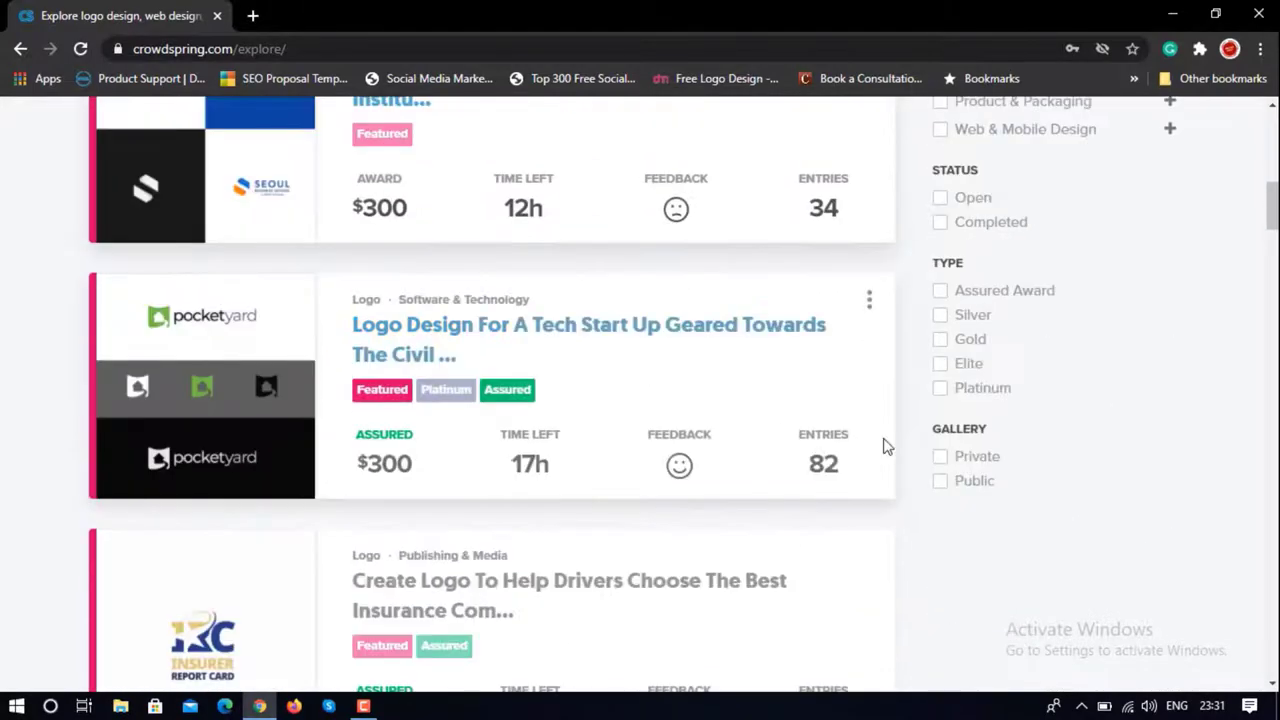
{"action": "scroll", "coordinate": [890, 470], "scroll_direction": "down", "scroll_amount": 2}
{"action": "scroll", "coordinate": [897, 497], "scroll_direction": "up", "scroll_amount": 1}
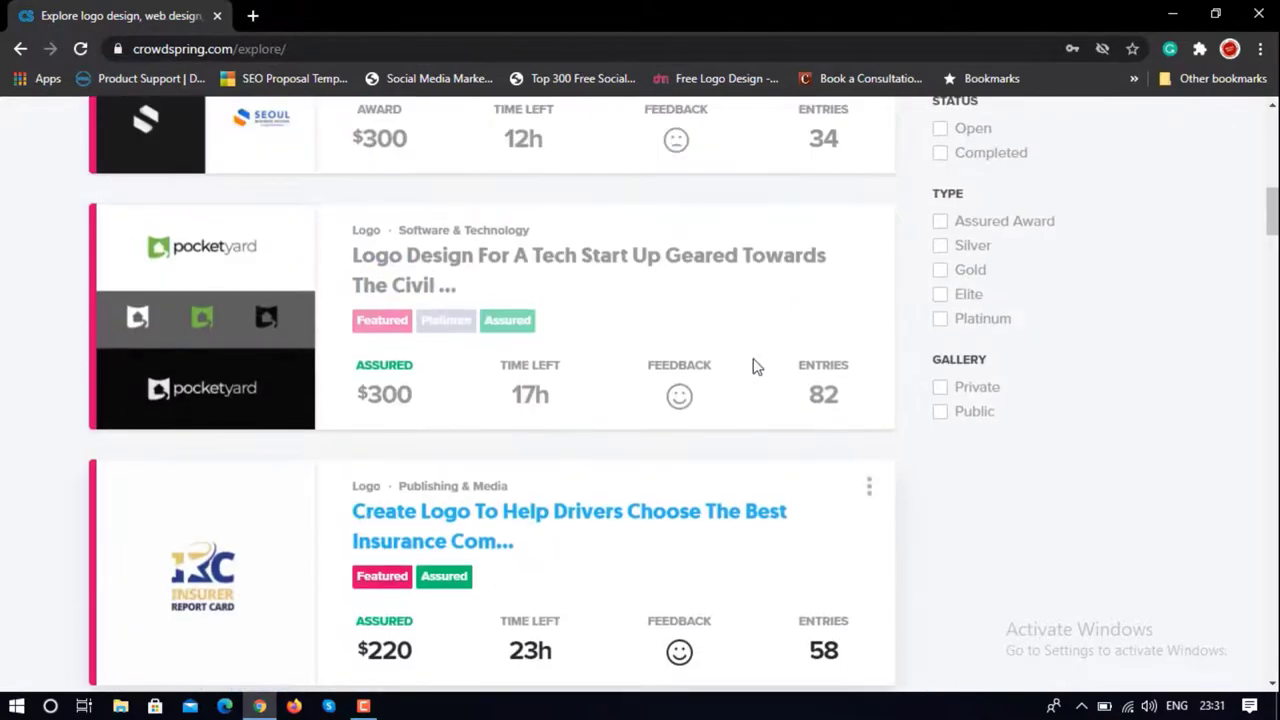
{"action": "right_click", "coordinate": [645, 266]}
{"action": "left_click", "coordinate": [718, 271]}
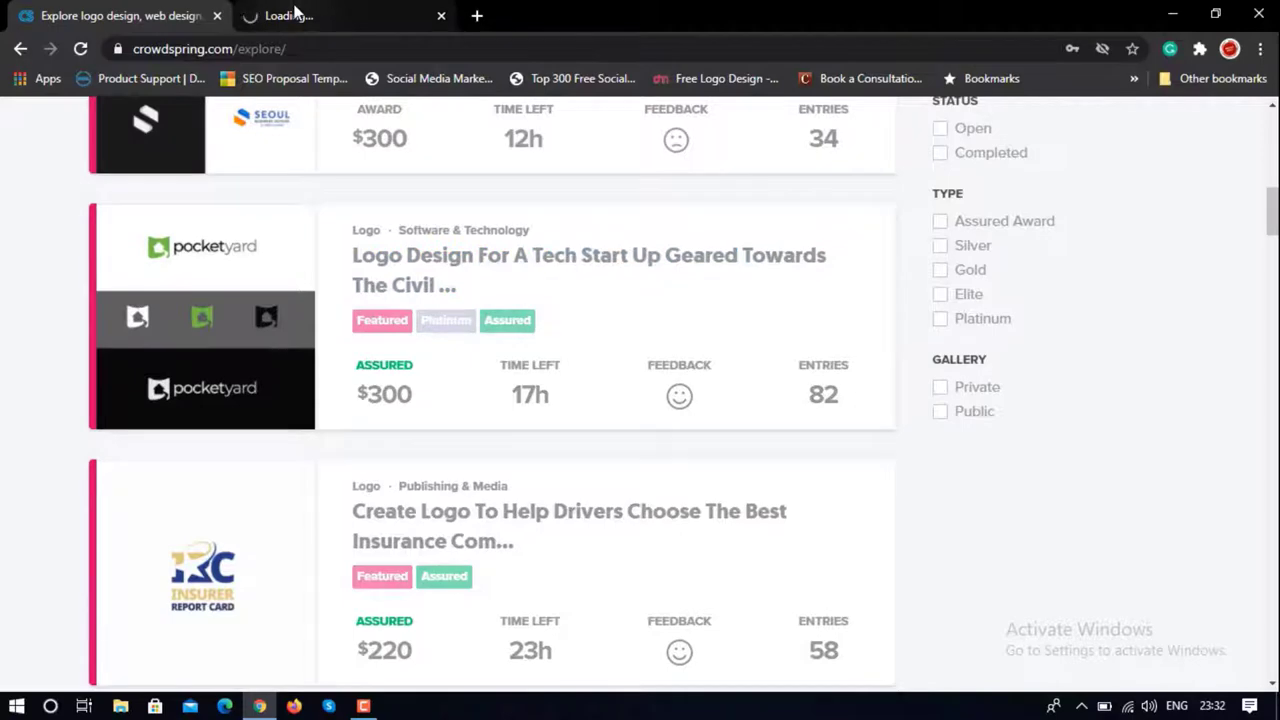
Check the participation notice of the tech start-up logo design project, and close its tab.
{"action": "left_click", "coordinate": [296, 12]}
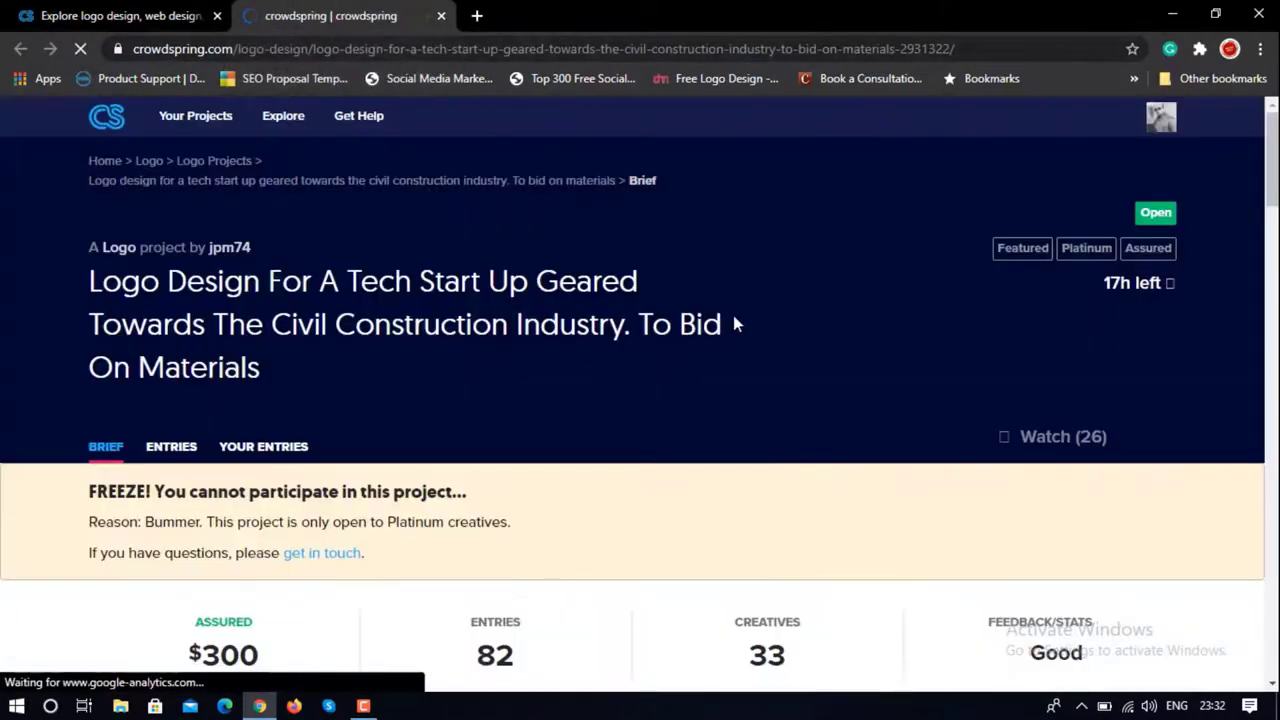
{"action": "scroll", "coordinate": [755, 331], "scroll_direction": "down", "scroll_amount": 2}
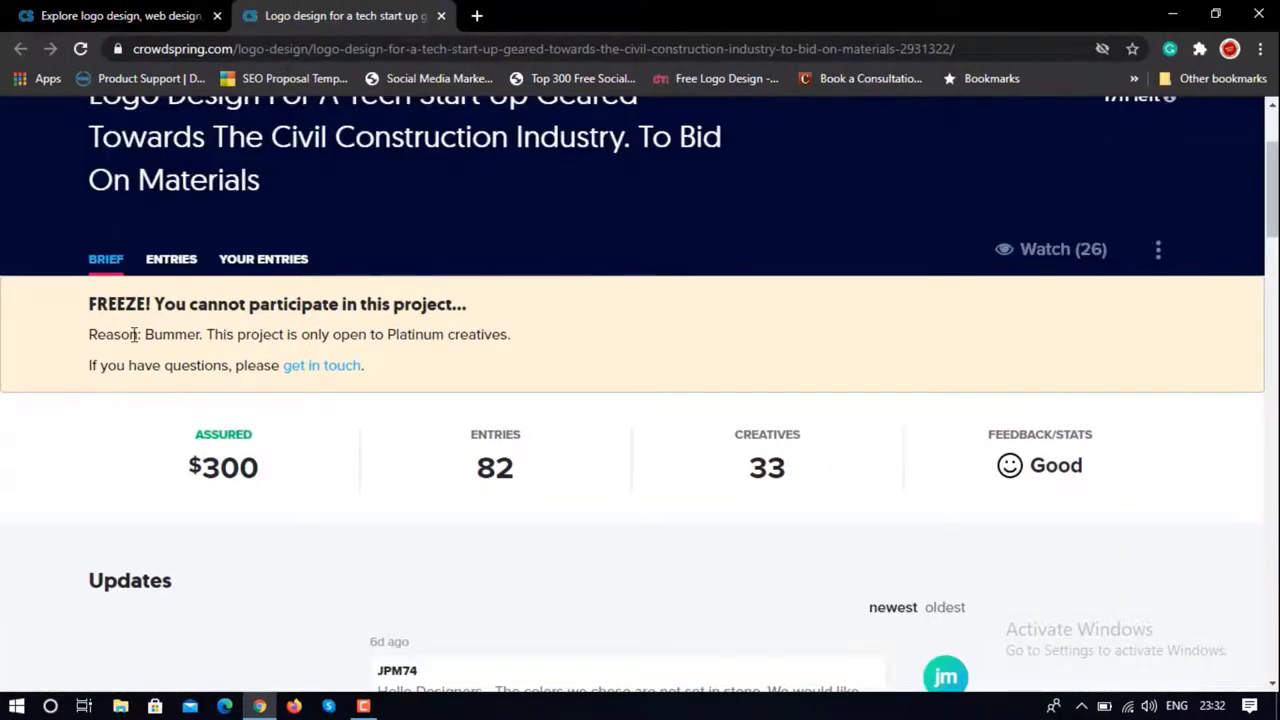
{"action": "triple_click", "coordinate": [504, 334]}
{"action": "left_click", "coordinate": [547, 321]}
{"action": "left_click", "coordinate": [437, 17]}
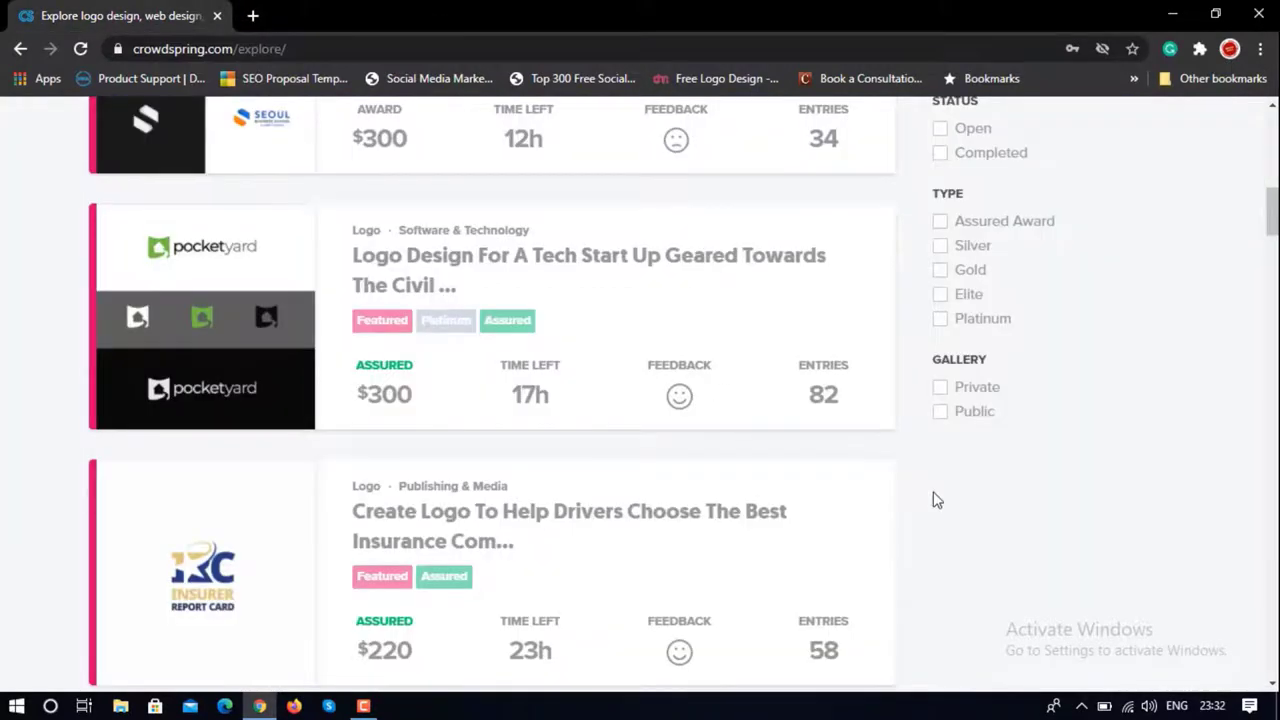
Browse further down the Explore listing and open the Rustic Backcountry Lodge logo project in a new tab.
{"action": "scroll", "coordinate": [931, 500], "scroll_direction": "down", "scroll_amount": 2}
{"action": "scroll", "coordinate": [660, 446], "scroll_direction": "down", "scroll_amount": 4}
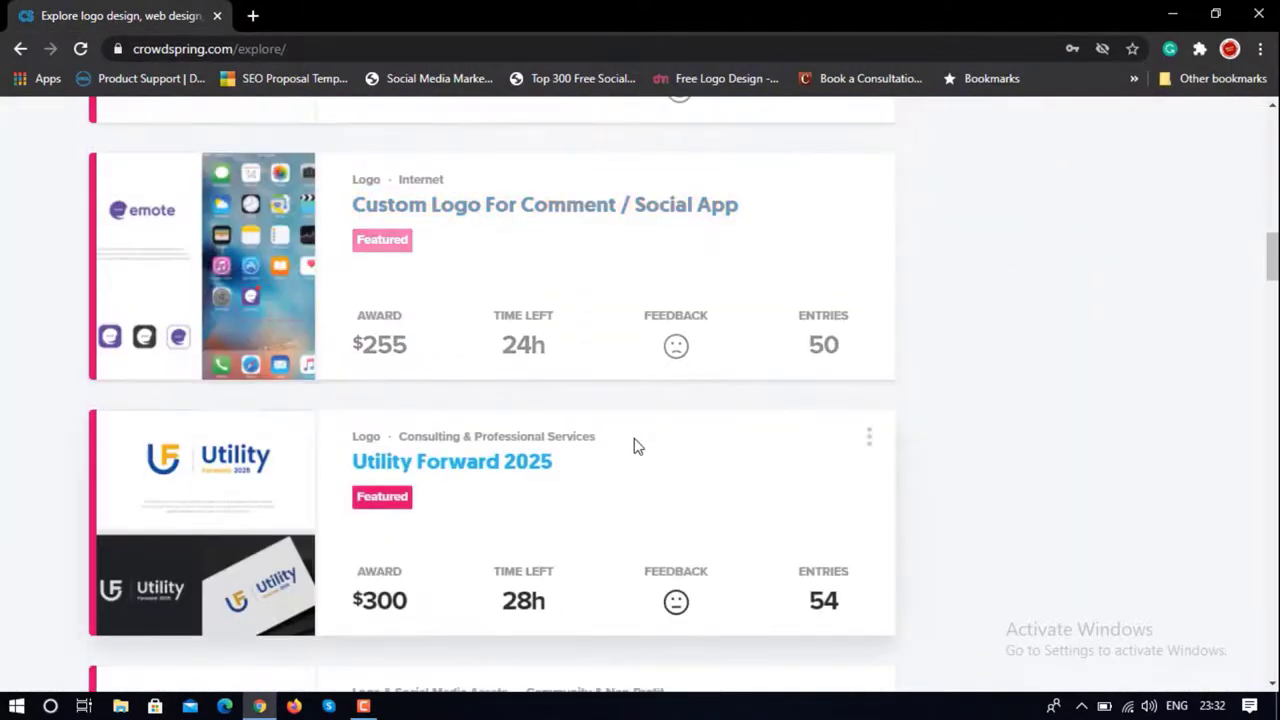
{"action": "scroll", "coordinate": [730, 383], "scroll_direction": "down", "scroll_amount": 3}
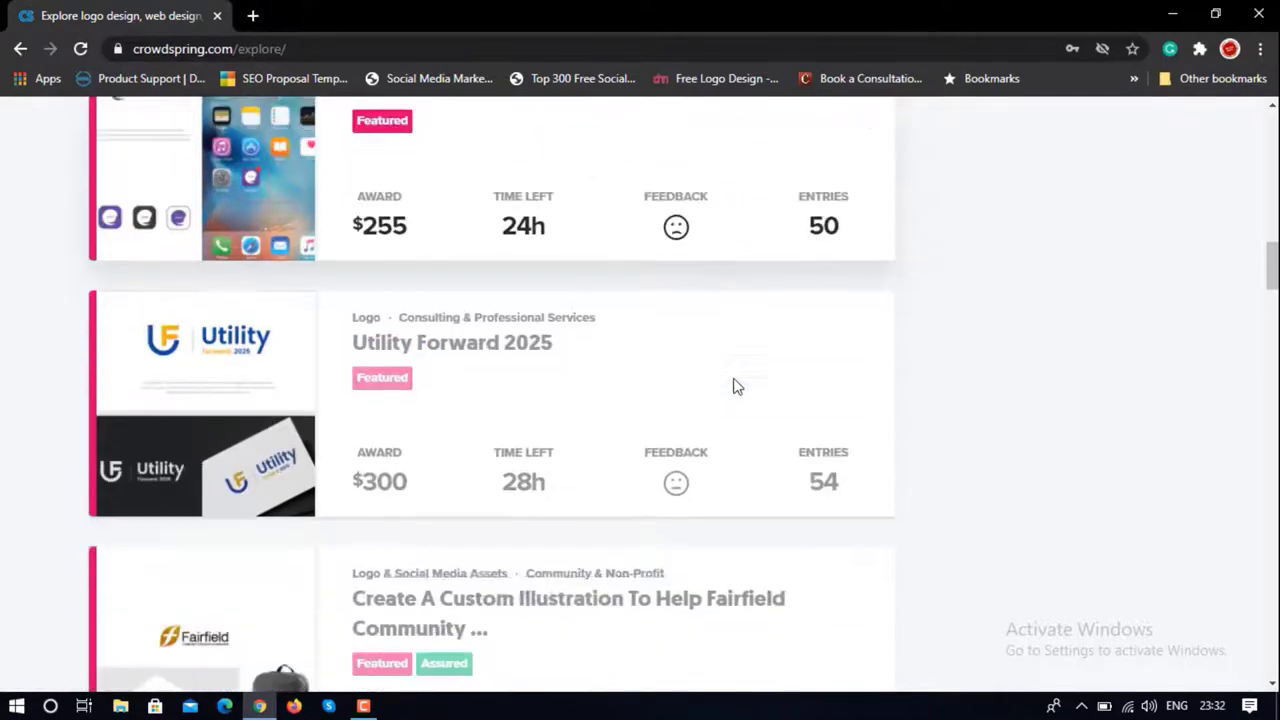
{"action": "scroll", "coordinate": [494, 455], "scroll_direction": "down", "scroll_amount": 2}
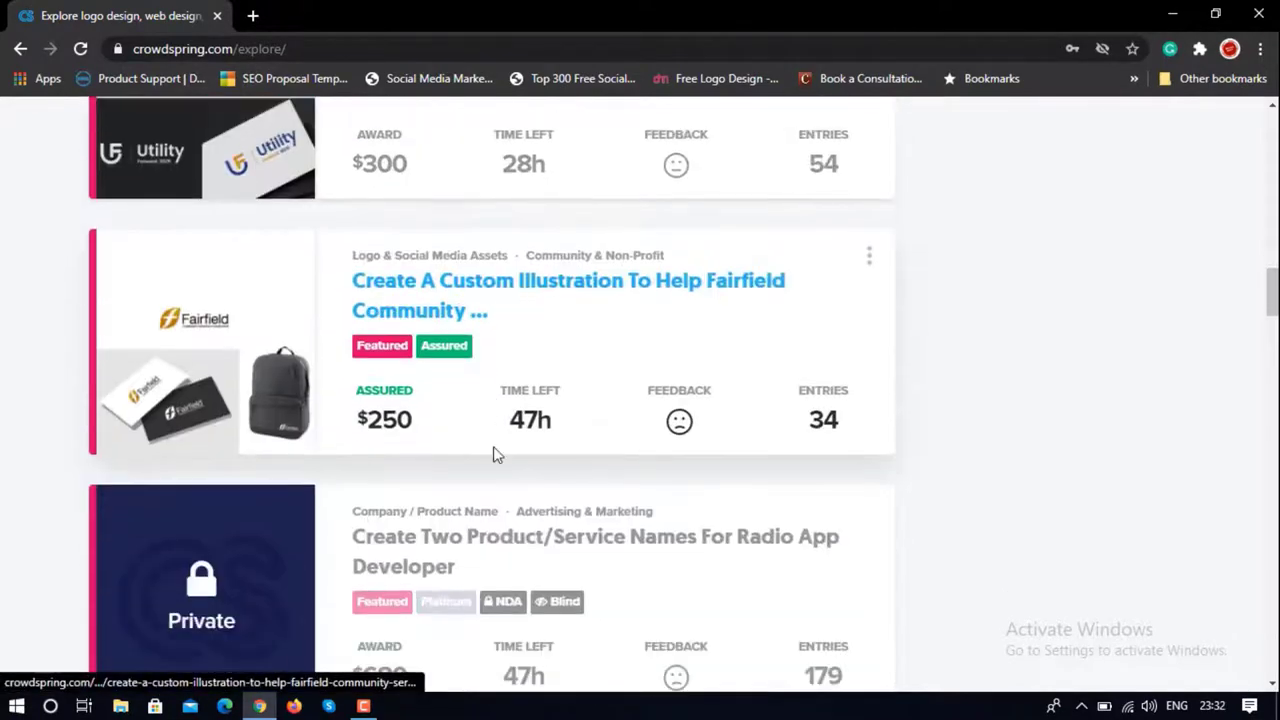
{"action": "scroll", "coordinate": [589, 389], "scroll_direction": "down", "scroll_amount": 3}
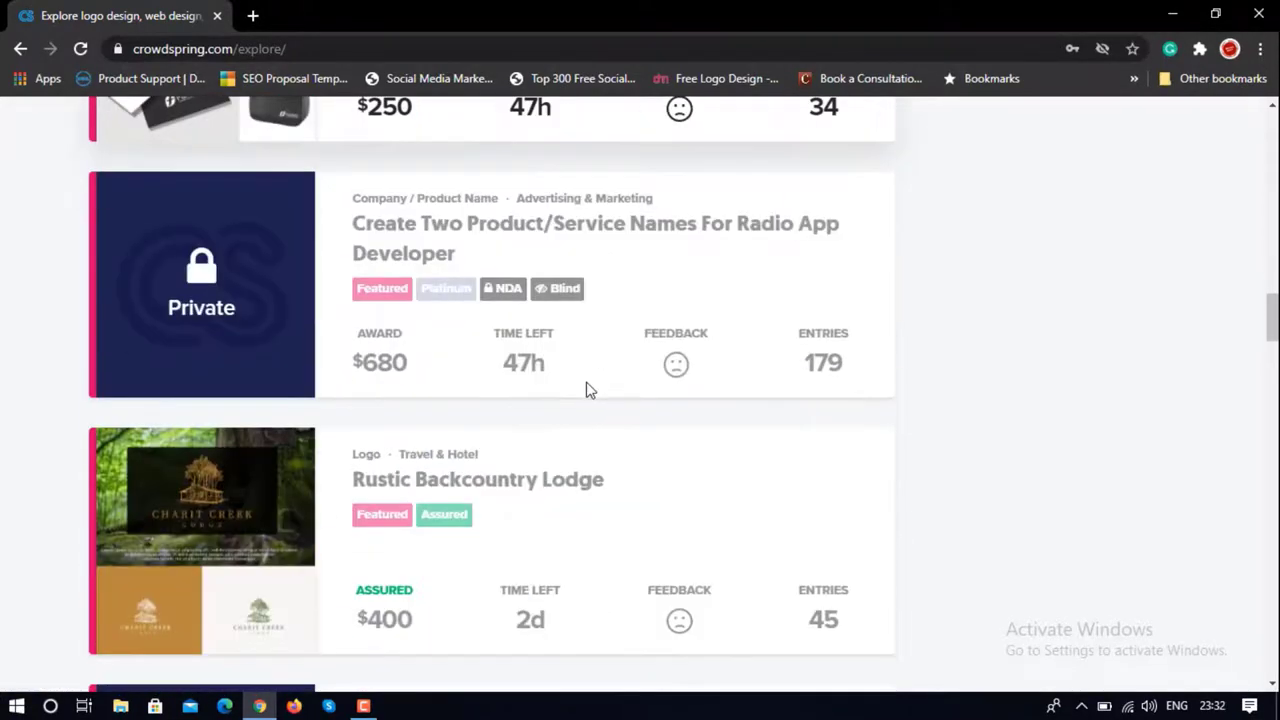
{"action": "scroll", "coordinate": [578, 400], "scroll_direction": "down", "scroll_amount": 2}
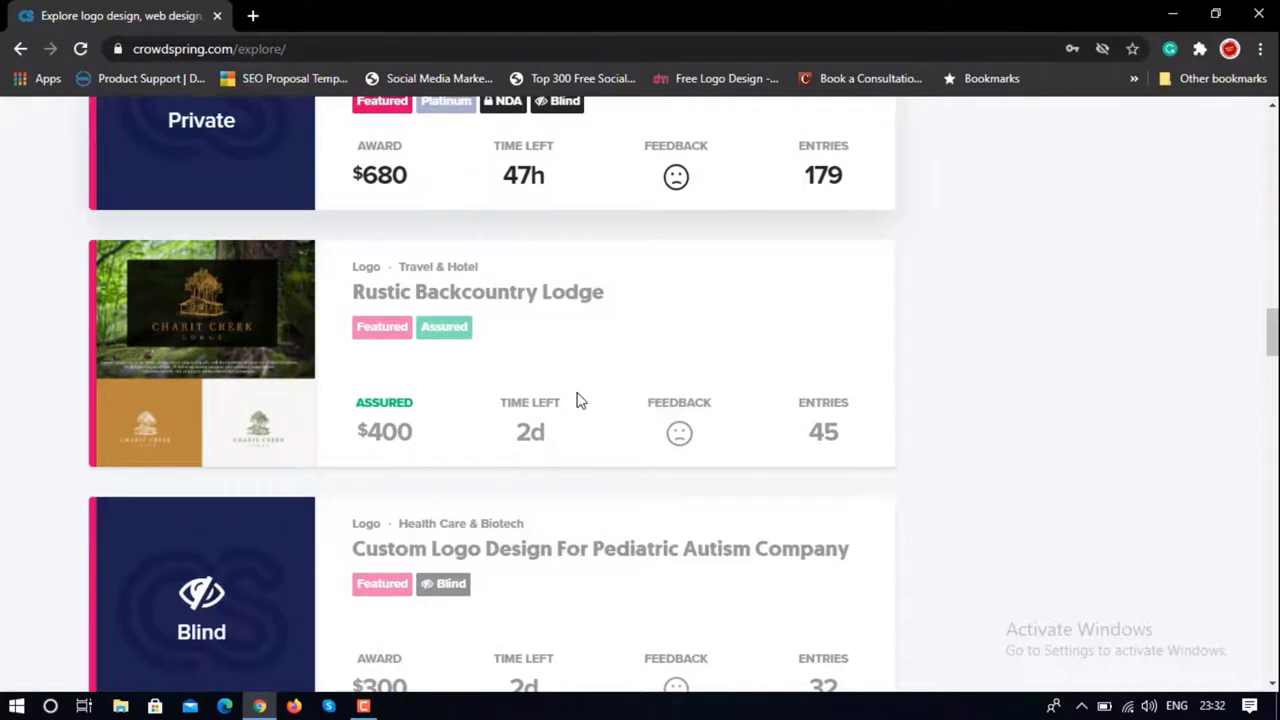
{"action": "right_click", "coordinate": [556, 291]}
{"action": "left_click", "coordinate": [607, 302]}
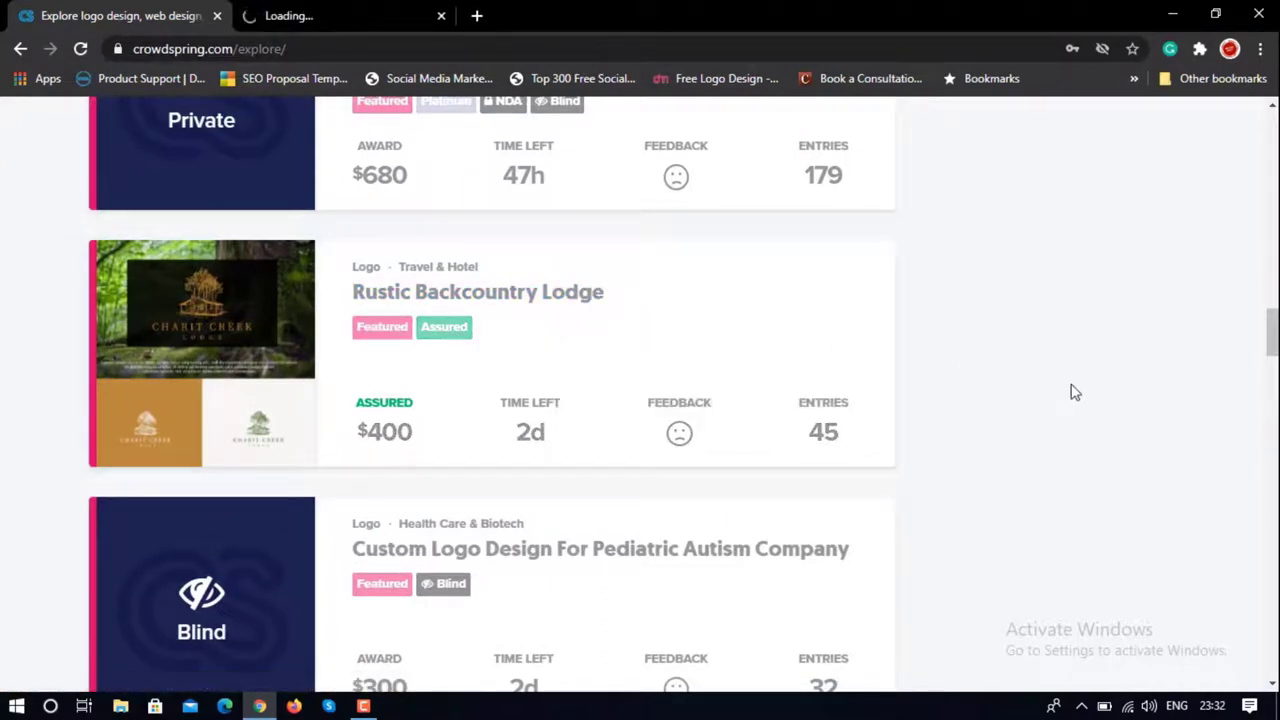
{"action": "left_click", "coordinate": [352, 14]}
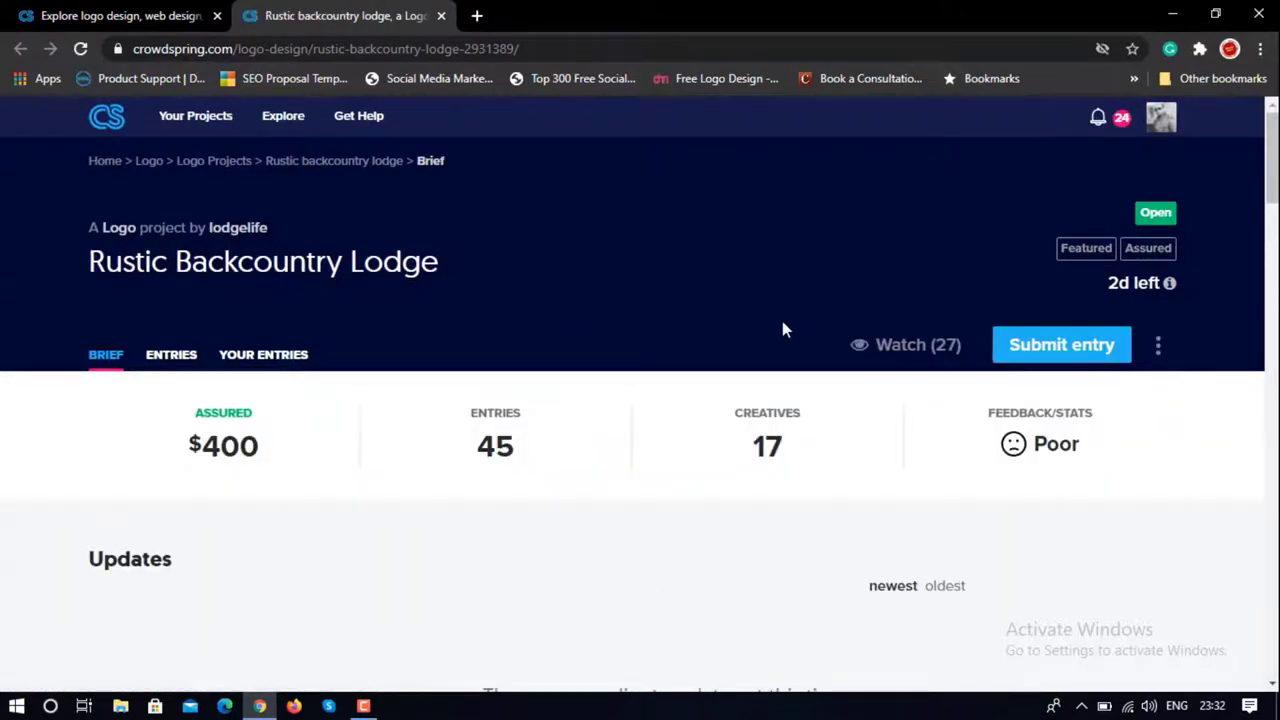
Review the Rustic Backcountry Lodge project's assured award, number of entries and number of participating creatives.
{"action": "scroll", "coordinate": [783, 323], "scroll_direction": "down", "scroll_amount": 2}
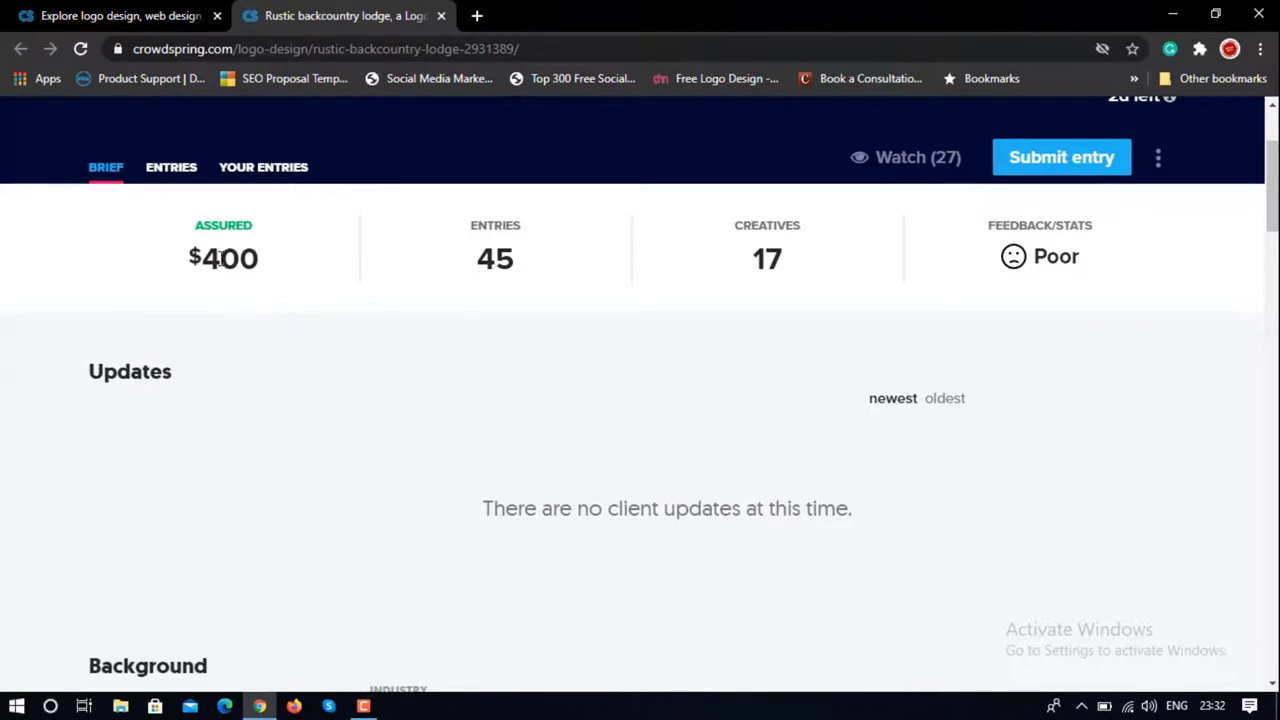
{"action": "triple_click", "coordinate": [218, 258]}
{"action": "triple_click", "coordinate": [218, 258]}
{"action": "left_click", "coordinate": [493, 258]}
{"action": "double_click", "coordinate": [493, 258]}
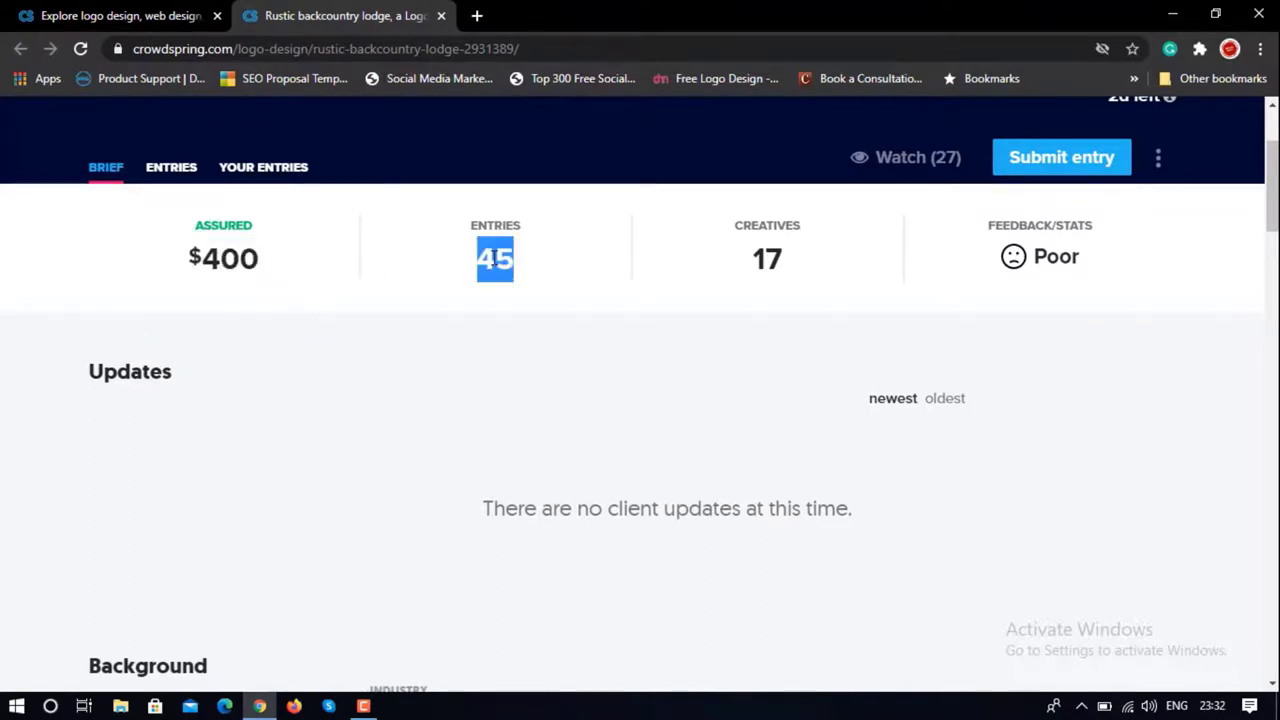
{"action": "double_click", "coordinate": [768, 258]}
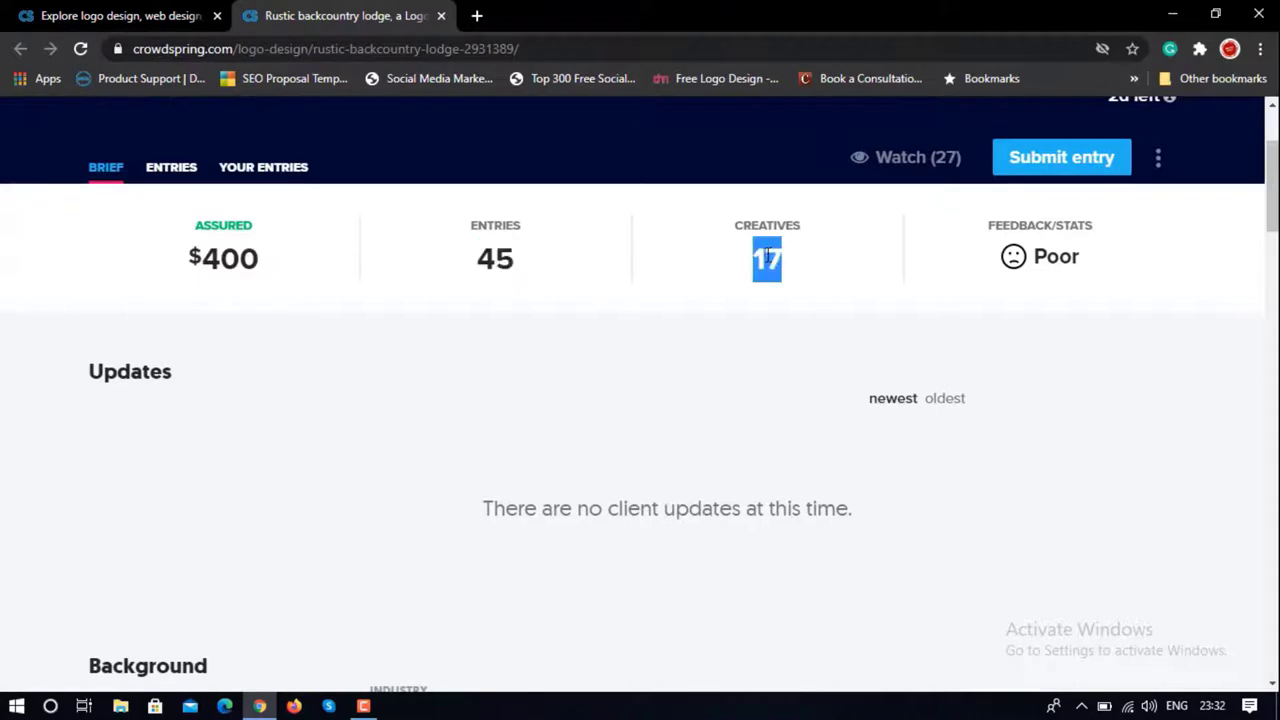